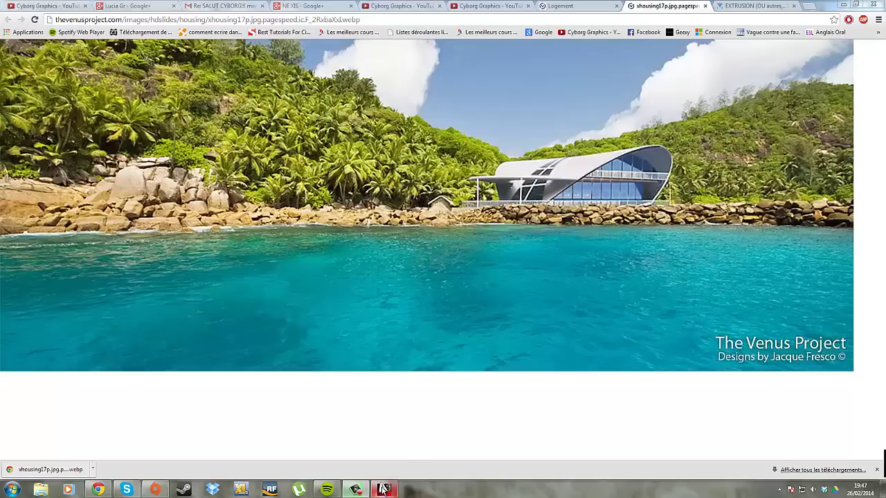
Switch to AutoCAD and set the workspace to AutoCAD classique
{"action": "mouse_move", "coordinate": [396, 491]}
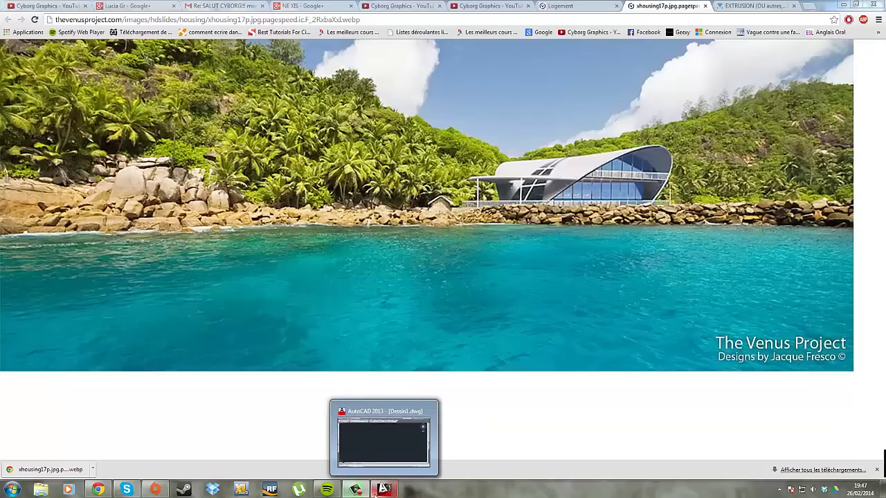
{"action": "left_click", "coordinate": [386, 492]}
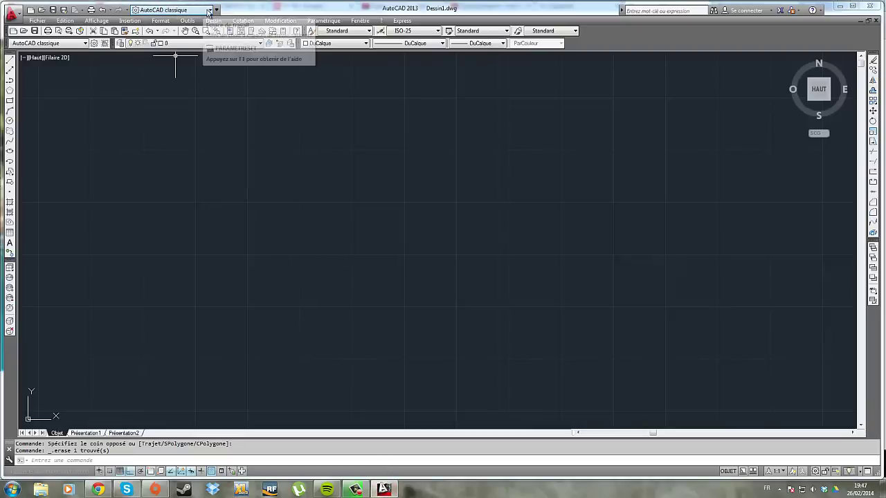
{"action": "left_click", "coordinate": [190, 10]}
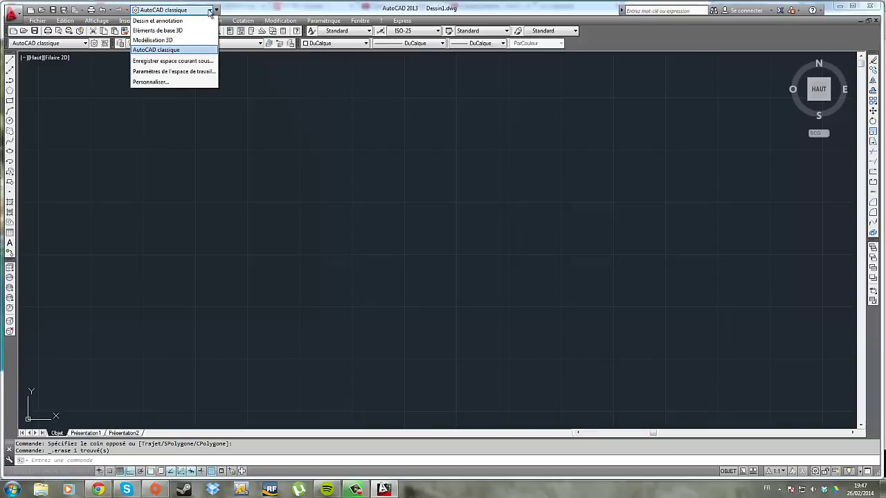
{"action": "left_click", "coordinate": [191, 52]}
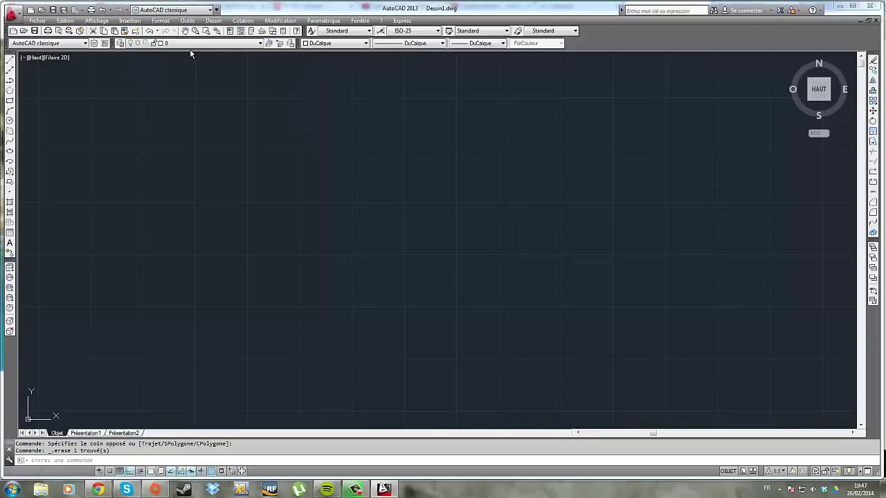
Attach Capture.PNG as a raster image reference, placed on screen with scale factor 1 and rotation angle 0
{"action": "left_click", "coordinate": [134, 24]}
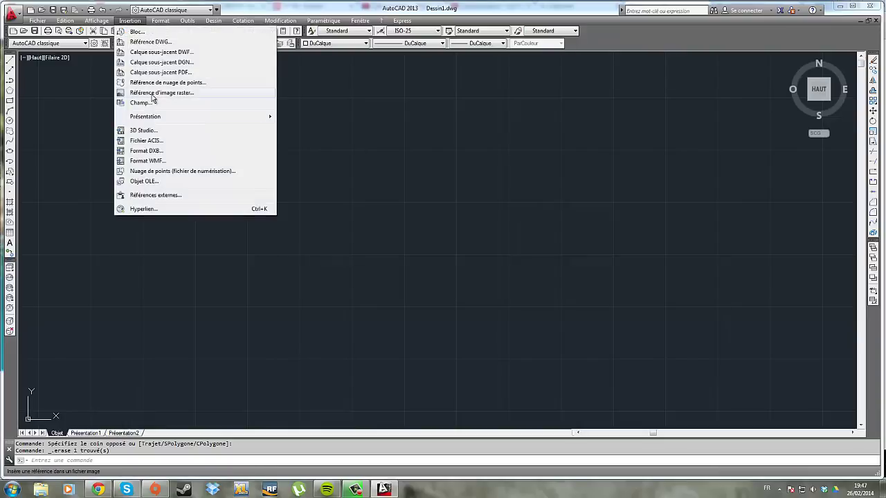
{"action": "left_click", "coordinate": [157, 94]}
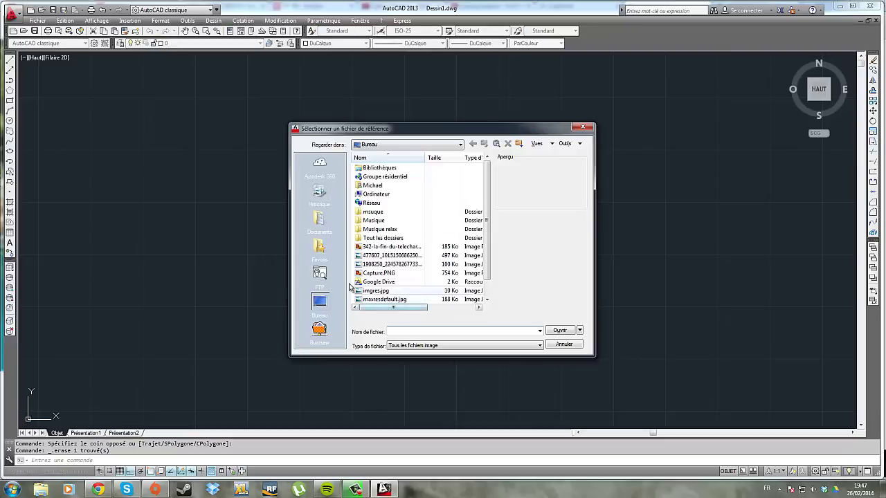
{"action": "left_click", "coordinate": [401, 273]}
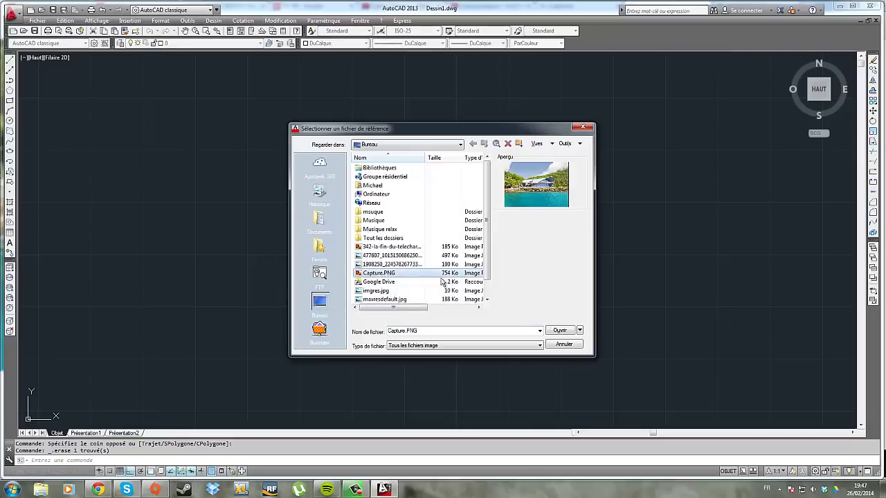
{"action": "left_click", "coordinate": [556, 330]}
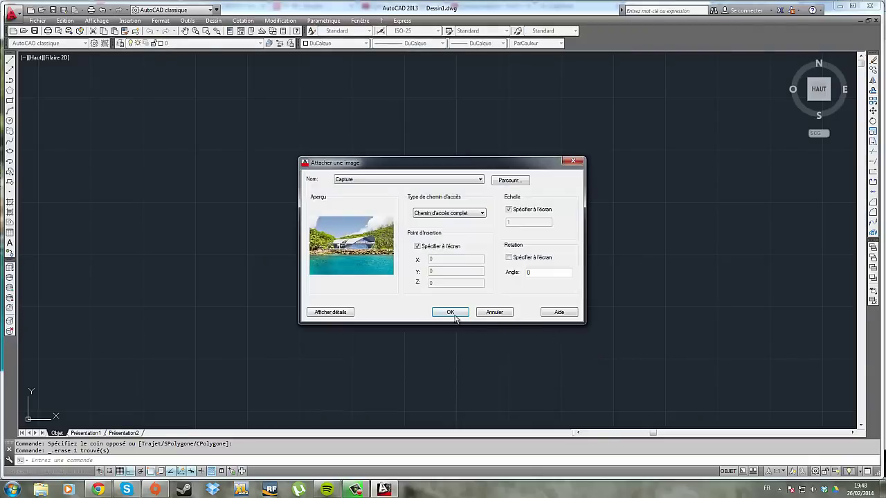
{"action": "left_click", "coordinate": [455, 317]}
{"action": "left_click", "coordinate": [256, 248]}
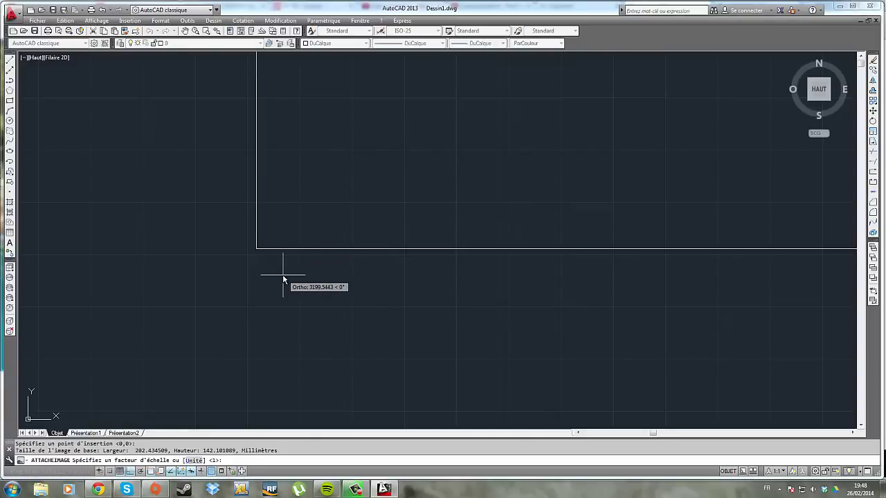
{"action": "key", "text": "Return"}
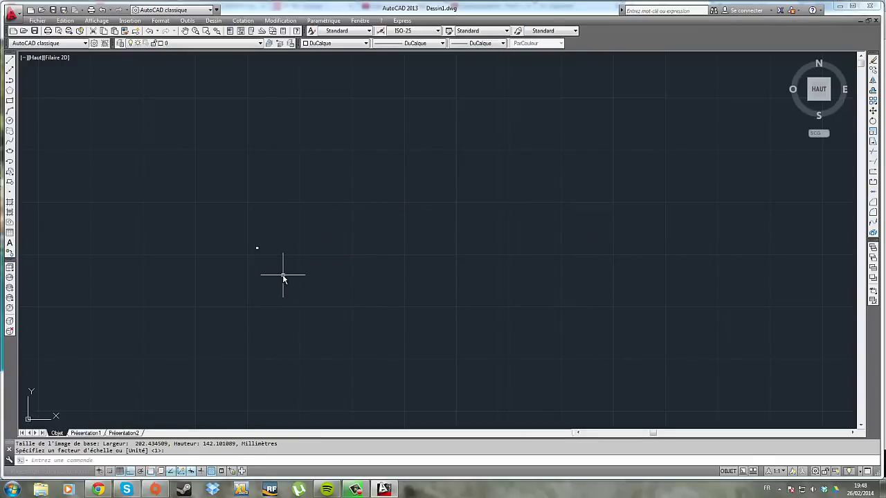
Enlarge the attached house image by stretching its upper corner outward
{"action": "scroll", "coordinate": [248, 249], "scroll_direction": "up", "scroll_amount": 8}
{"action": "scroll", "coordinate": [437, 231], "scroll_direction": "down", "scroll_amount": 2}
{"action": "middle_click_drag", "start_coordinate": [428, 226], "coordinate": [333, 257]}
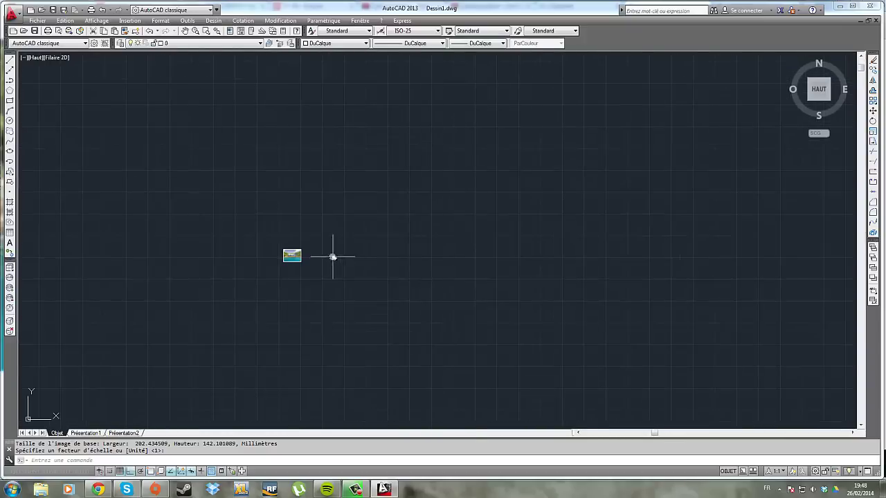
{"action": "left_click", "coordinate": [331, 257]}
{"action": "left_click", "coordinate": [284, 231]}
{"action": "left_click", "coordinate": [301, 250]}
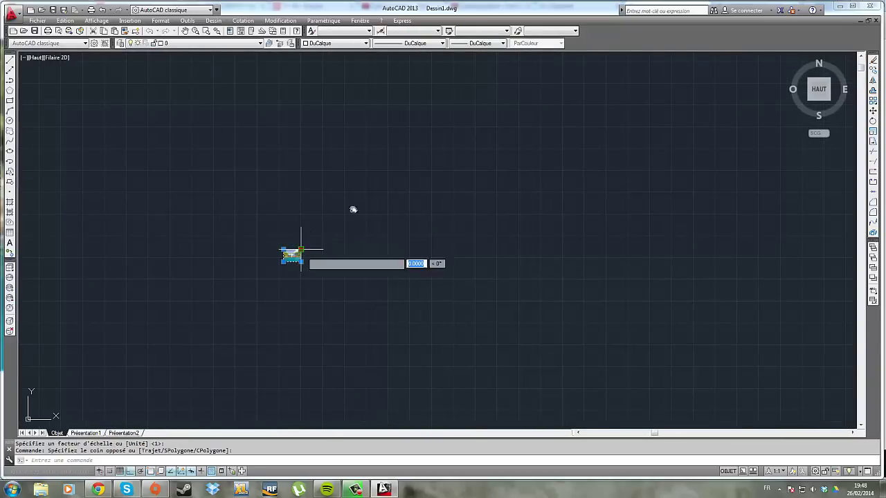
{"action": "scroll", "coordinate": [543, 62], "scroll_direction": "down", "scroll_amount": 4}
{"action": "middle_click_drag", "start_coordinate": [548, 95], "coordinate": [328, 290]}
{"action": "left_click", "coordinate": [553, 77]}
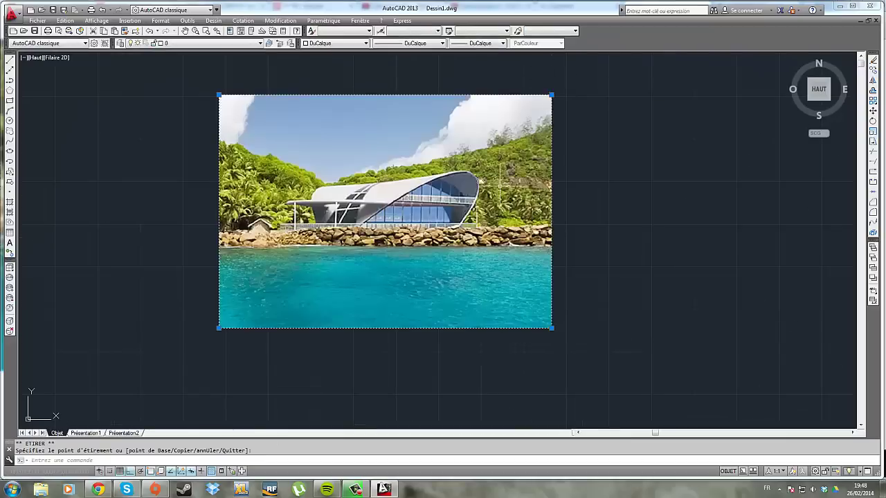
{"action": "key", "text": "Escape"}
{"action": "left_click", "coordinate": [10, 61]}
{"action": "left_click", "coordinate": [596, 114]}
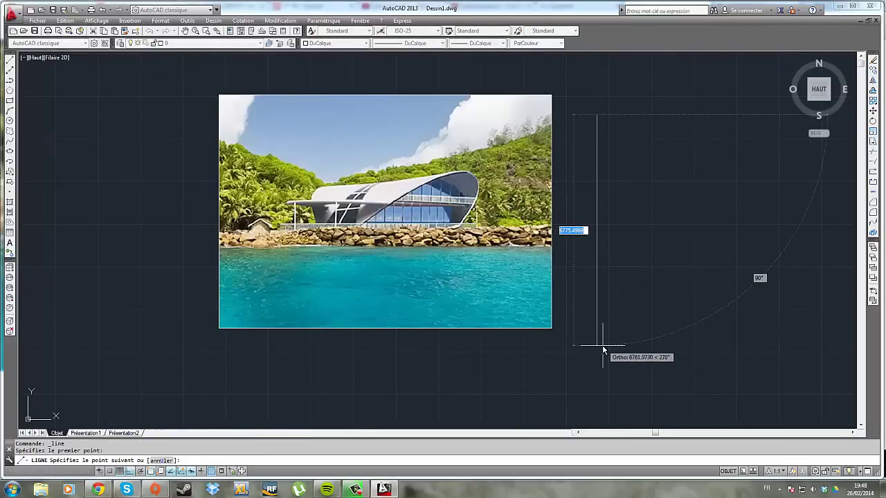
{"action": "key", "text": "Escape"}
Enlarge the house image further by stretching its lower-right corner outward, and deselect it
{"action": "scroll", "coordinate": [596, 324], "scroll_direction": "down", "scroll_amount": 4}
{"action": "left_click", "coordinate": [596, 321]}
{"action": "left_click", "coordinate": [547, 288]}
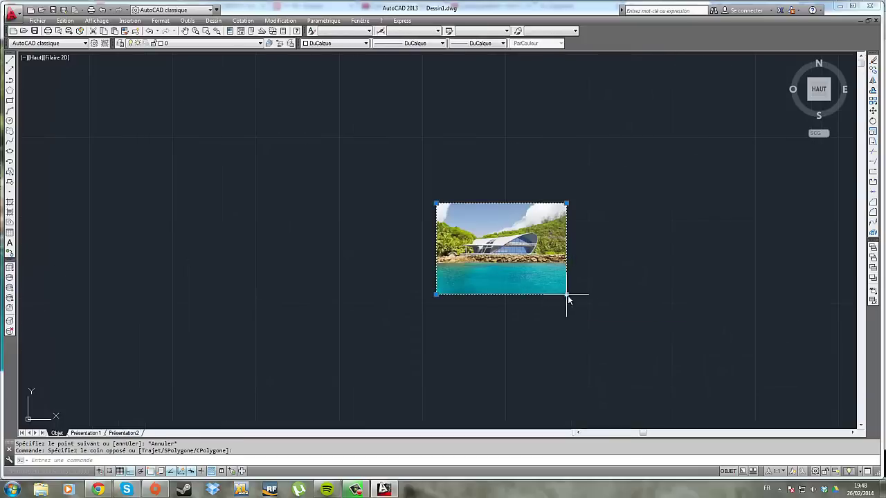
{"action": "left_click", "coordinate": [566, 295]}
{"action": "left_click", "coordinate": [638, 324]}
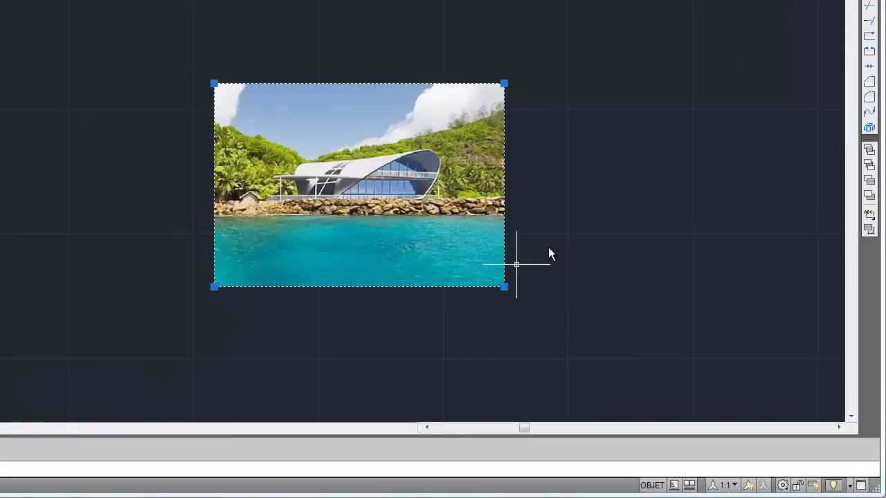
{"action": "scroll", "coordinate": [523, 224], "scroll_direction": "up", "scroll_amount": 2}
{"action": "middle_click_drag", "start_coordinate": [524, 224], "coordinate": [328, 178]}
{"action": "key", "text": "Escape"}
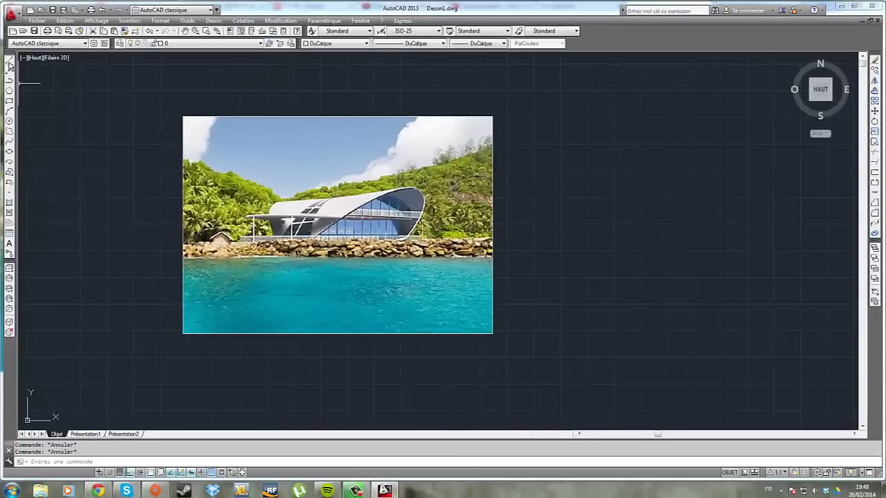
Draw connected lines beside the house image: 300 downward and 18000 horizontally away from the image
{"action": "left_click", "coordinate": [9, 61]}
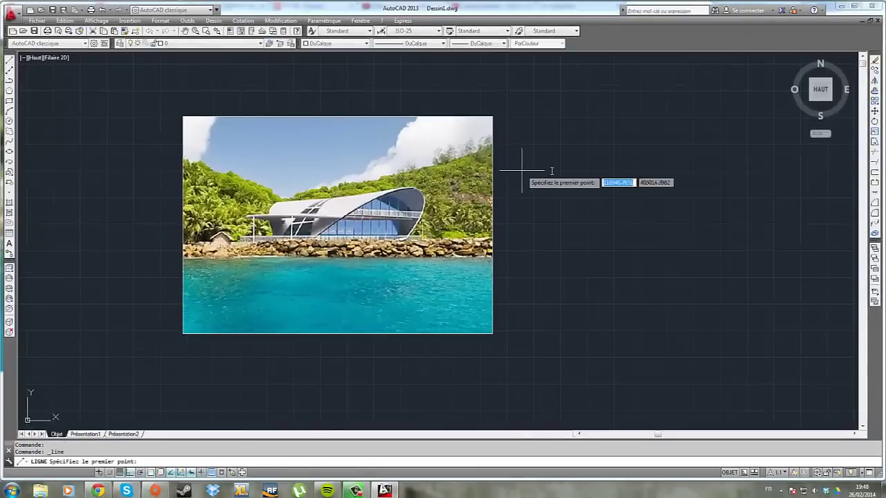
{"action": "scroll", "coordinate": [500, 142], "scroll_direction": "up", "scroll_amount": 2}
{"action": "scroll", "coordinate": [501, 142], "scroll_direction": "down", "scroll_amount": 2}
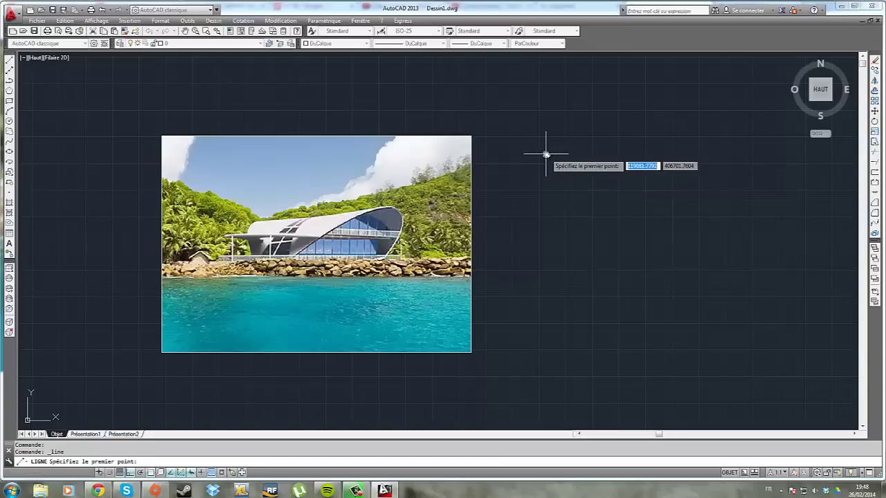
{"action": "scroll", "coordinate": [530, 166], "scroll_direction": "up", "scroll_amount": 1}
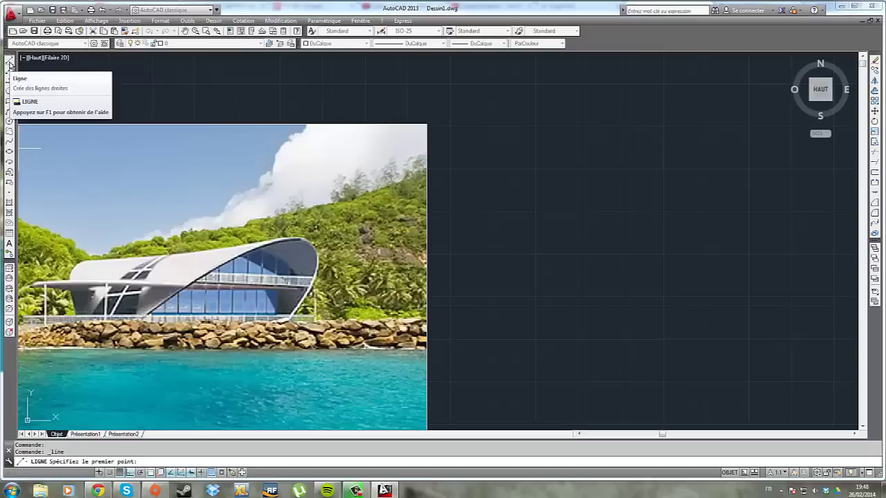
{"action": "left_click", "coordinate": [516, 142]}
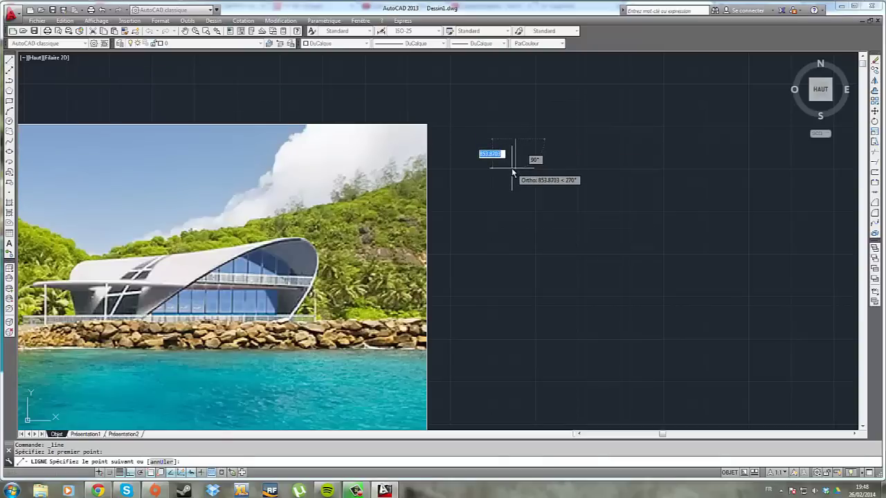
{"action": "type", "text": "300"}
{"action": "key", "text": "Return"}
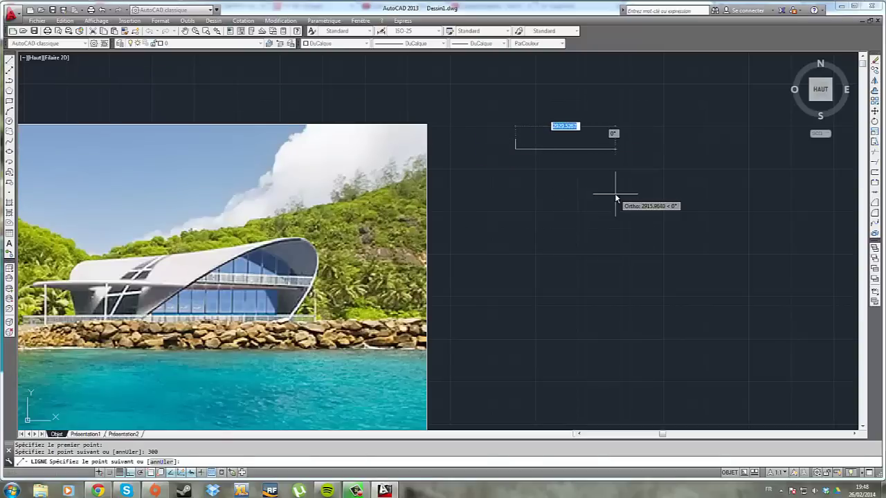
{"action": "middle_click_drag", "start_coordinate": [610, 179], "coordinate": [504, 184]}
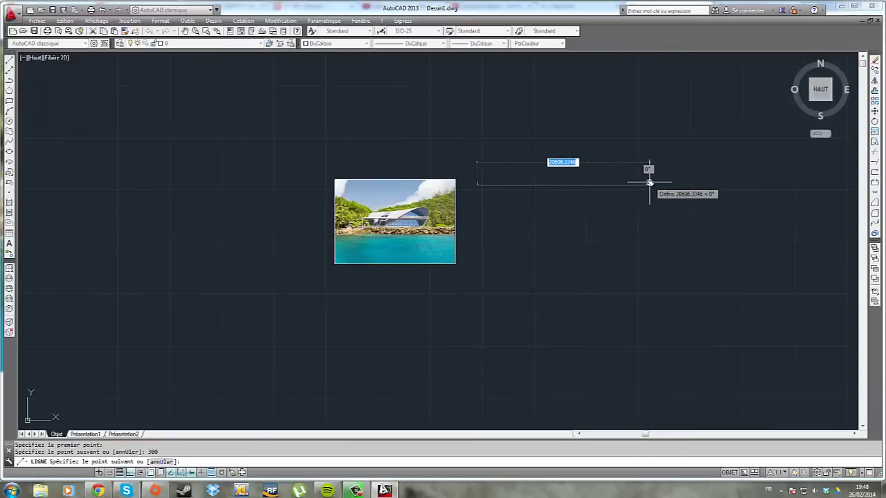
{"action": "type", "text": "18000"}
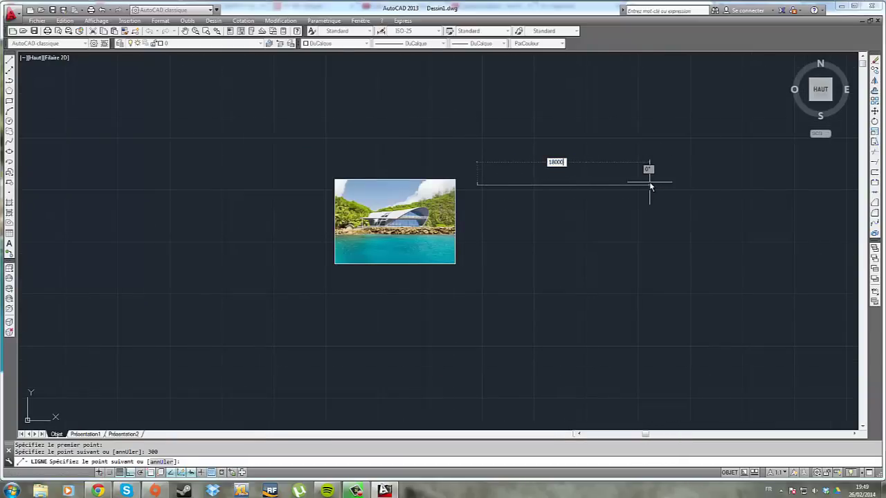
{"action": "key", "text": "Return"}
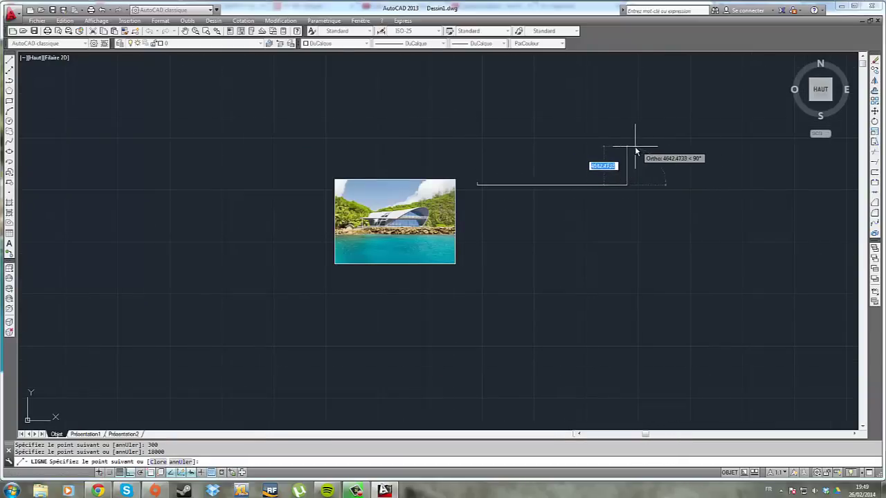
Continue the line vertically upward with a 1000 segment and a 300 segment, and end the command
{"action": "type", "text": "1000"}
{"action": "key", "text": "Return"}
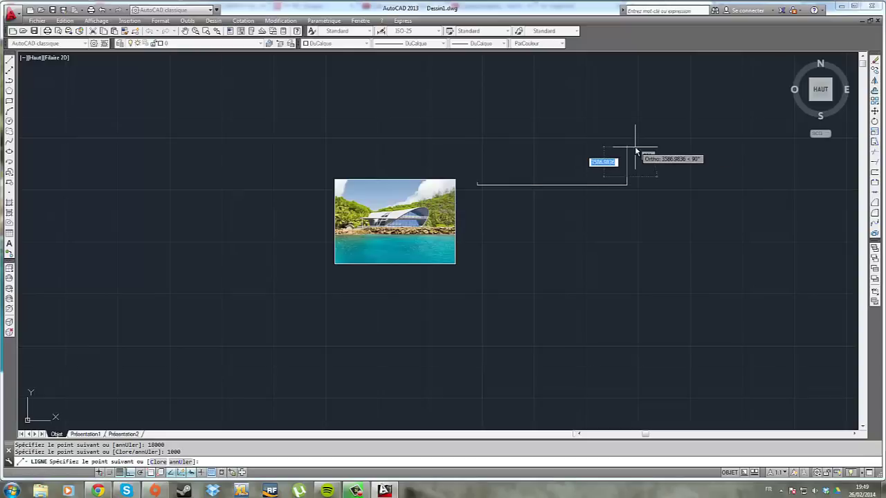
{"action": "type", "text": "3000"}
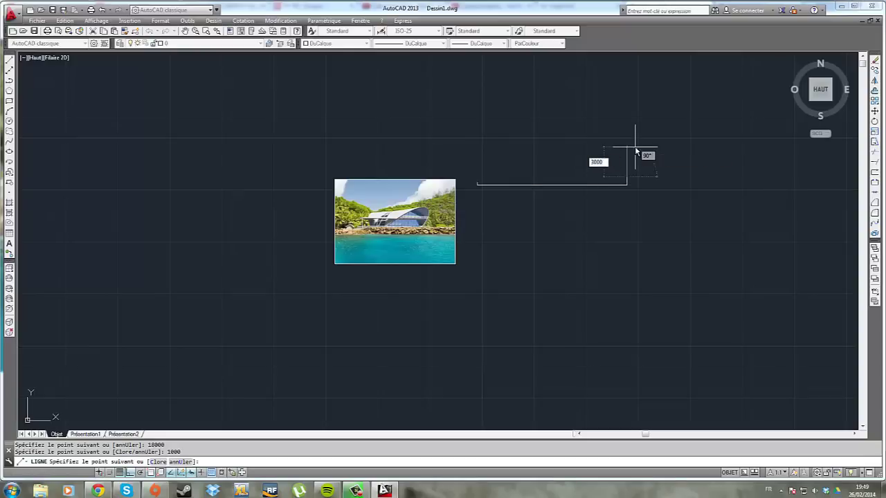
{"action": "key", "text": "Return"}
{"action": "key", "text": "Escape"}
Delete the 1000 vertical segment rising from the far end of the long horizontal line
{"action": "scroll", "coordinate": [618, 180], "scroll_direction": "up", "scroll_amount": 6}
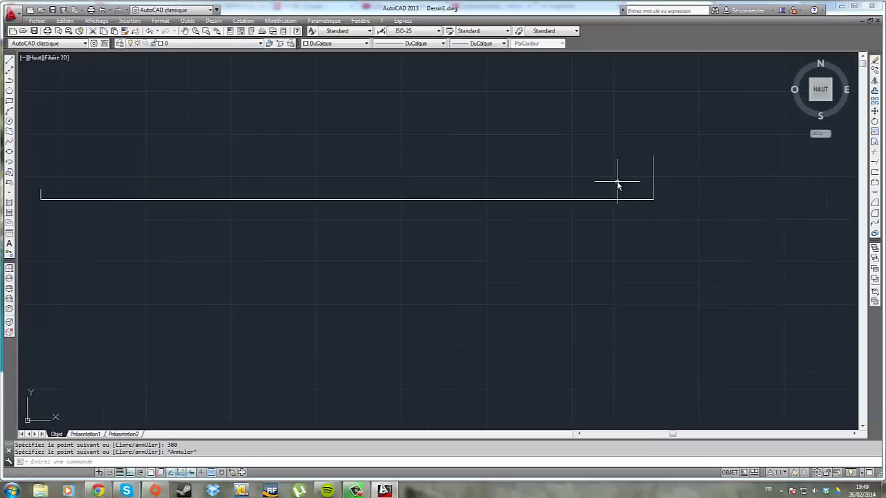
{"action": "left_click", "coordinate": [669, 200]}
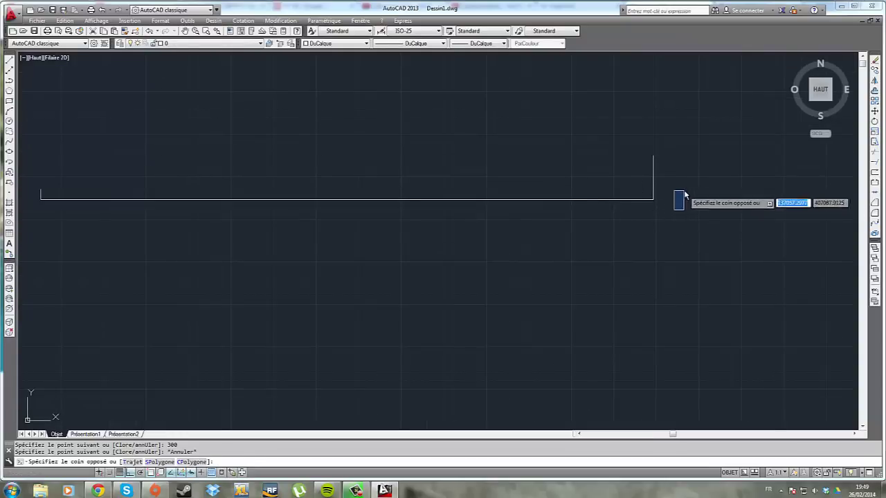
{"action": "left_click", "coordinate": [642, 182]}
{"action": "key", "text": "Delete"}
Draw a spline from the horizontal line's near-image corner through its midpoint to the lower end of the raised 300 segment
{"action": "scroll", "coordinate": [649, 188], "scroll_direction": "down", "scroll_amount": 2}
{"action": "mouse_move", "coordinate": [651, 191]}
{"action": "middle_mouse_down"}
{"action": "mouse_move", "coordinate": [684, 210]}
{"action": "mouse_move", "coordinate": [764, 207]}
{"action": "middle_mouse_up"}
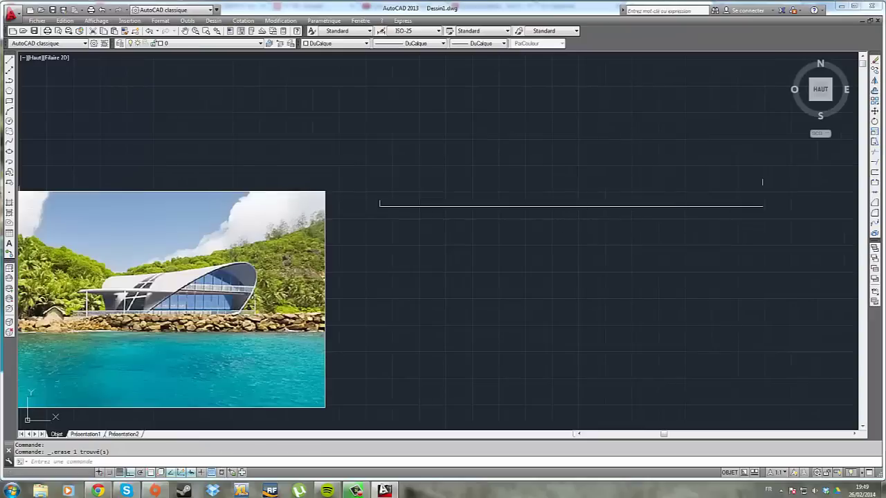
{"action": "left_click", "coordinate": [9, 143]}
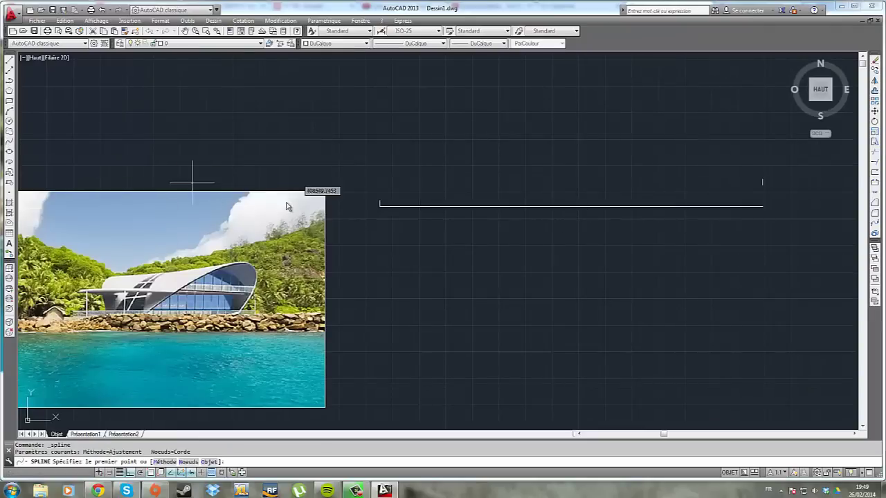
{"action": "left_click", "coordinate": [379, 207]}
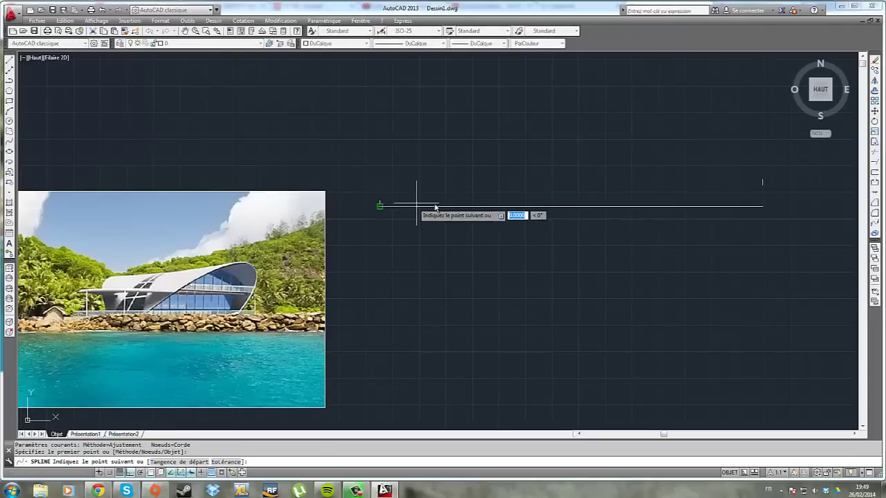
{"action": "left_click", "coordinate": [571, 206]}
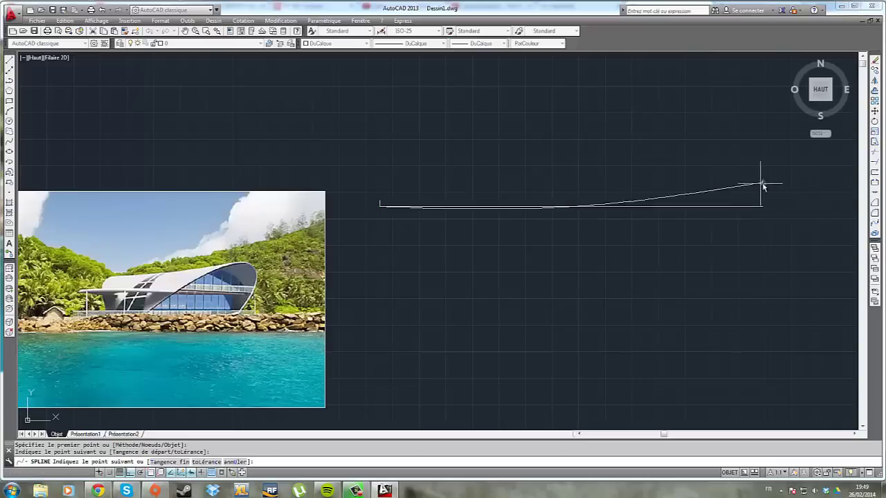
{"action": "left_click", "coordinate": [763, 182]}
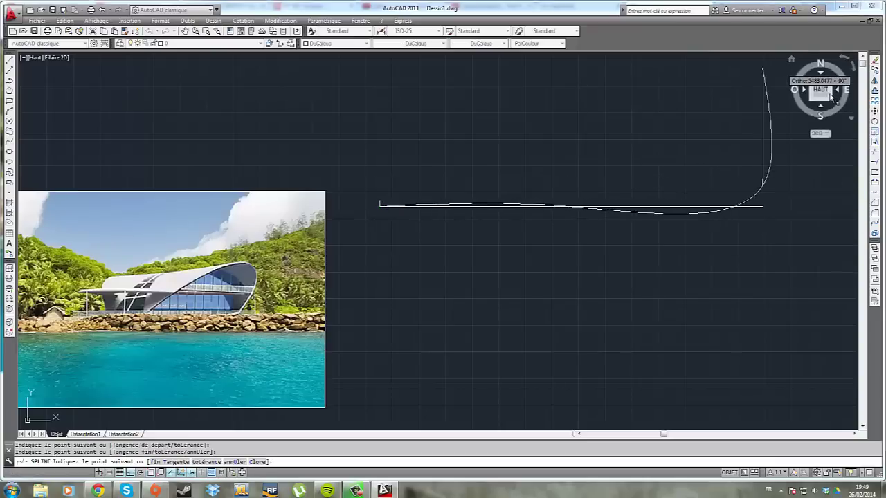
{"action": "key", "text": "Return"}
{"action": "key", "text": "Escape"}
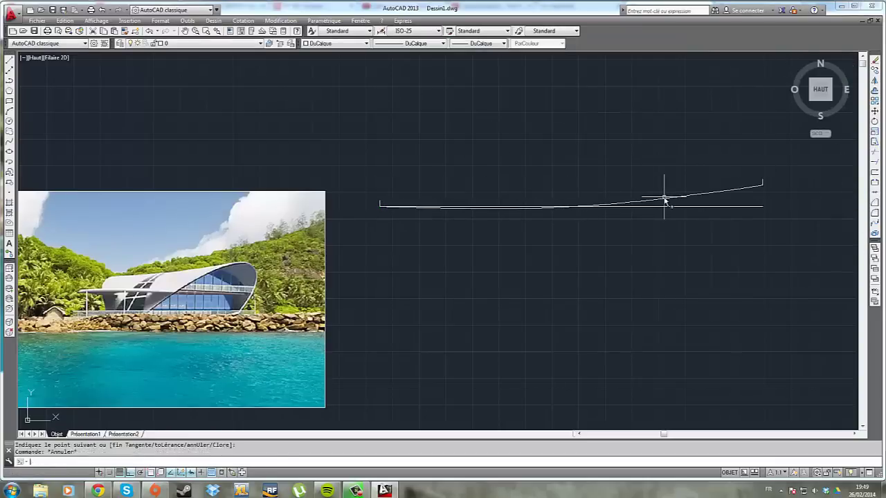
Raise the spline's middle point about 180 vertically above the long horizontal line
{"action": "scroll", "coordinate": [657, 202], "scroll_direction": "up", "scroll_amount": 6}
{"action": "left_click", "coordinate": [599, 198]}
{"action": "left_click", "coordinate": [565, 180]}
{"action": "left_click", "coordinate": [566, 180]}
{"action": "middle_click_drag", "start_coordinate": [587, 183], "coordinate": [727, 217]}
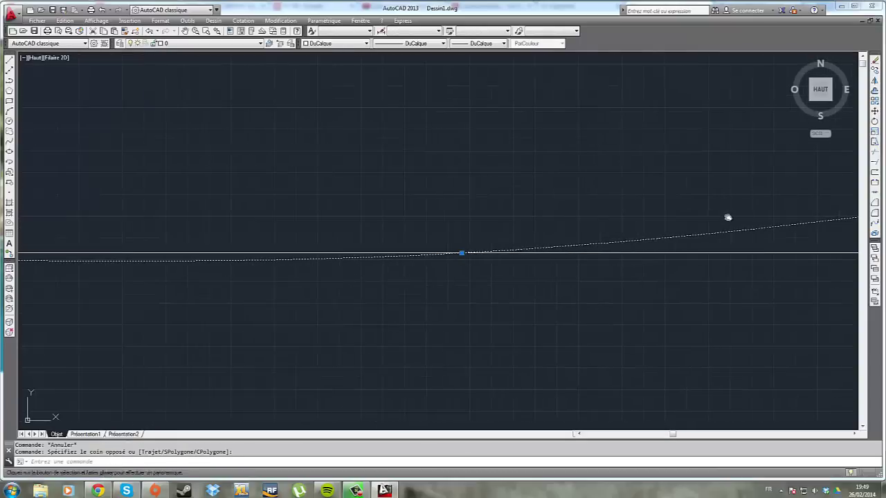
{"action": "left_click", "coordinate": [462, 253]}
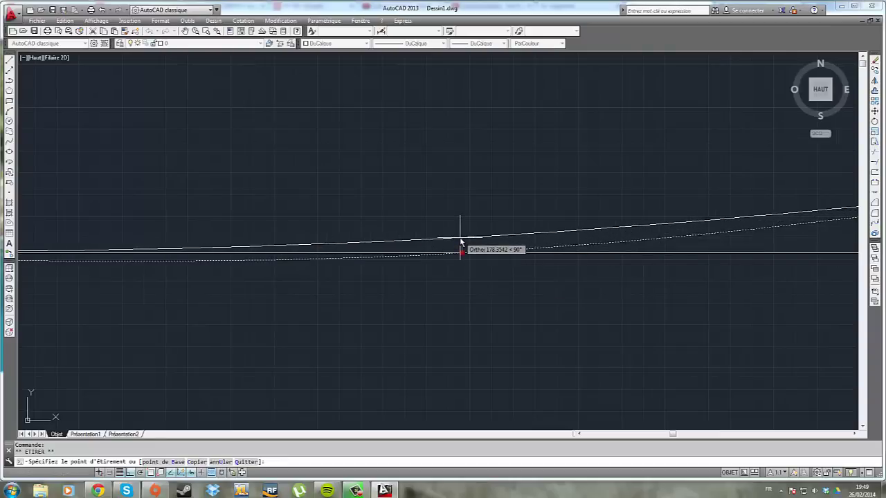
{"action": "key", "text": "Escape"}
{"action": "scroll", "coordinate": [464, 244], "scroll_direction": "down", "scroll_amount": 3}
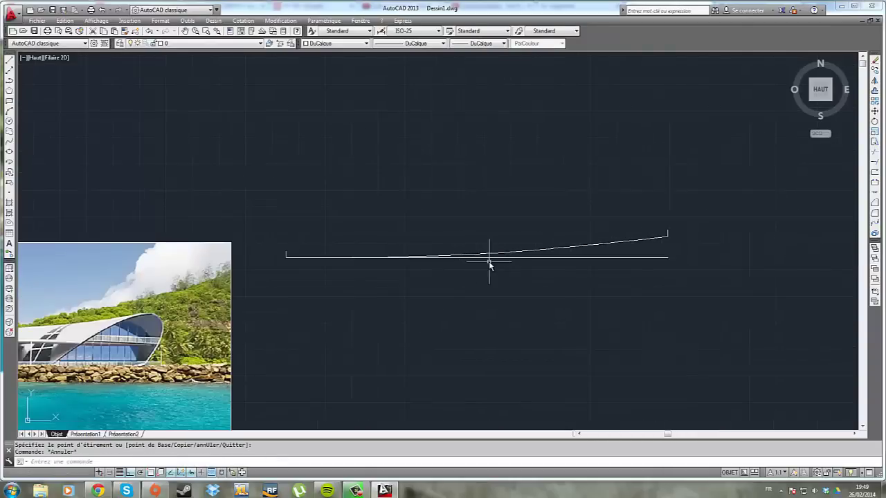
Copy the spline from its raised end to the top of the 300 segment, and place a second copy well above it
{"action": "left_click", "coordinate": [509, 253]}
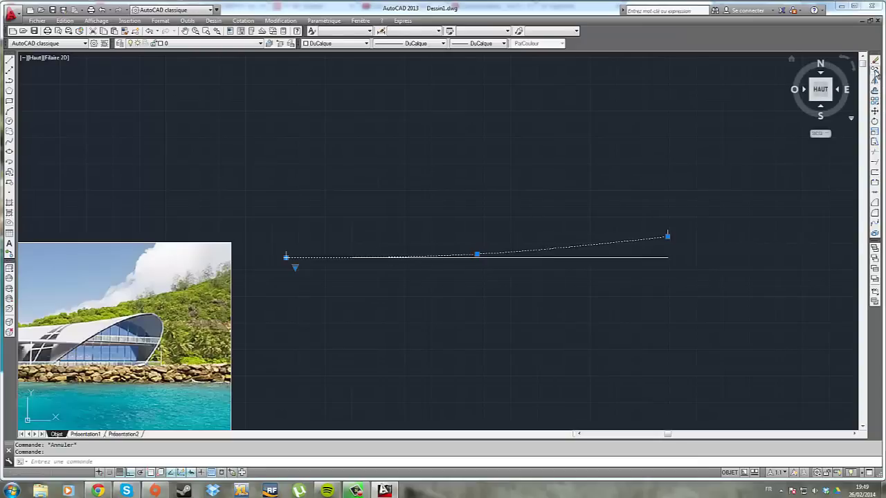
{"action": "left_click", "coordinate": [876, 70]}
{"action": "left_click", "coordinate": [668, 237]}
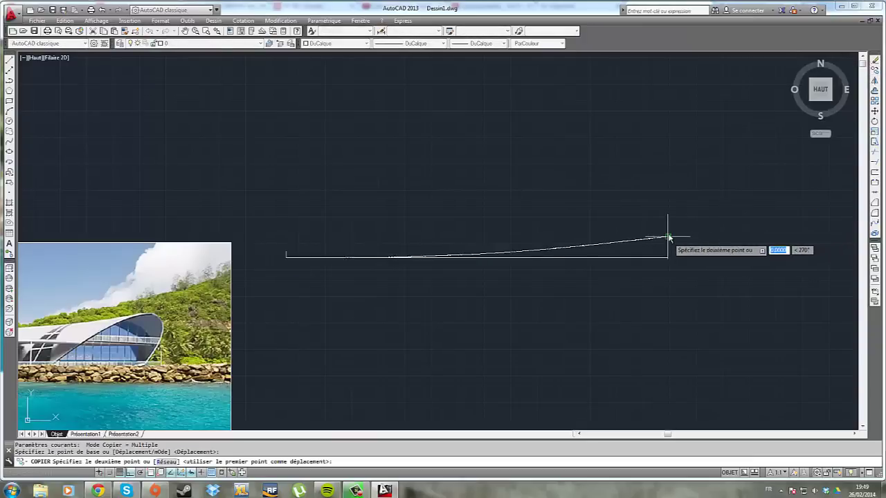
{"action": "left_click", "coordinate": [668, 231]}
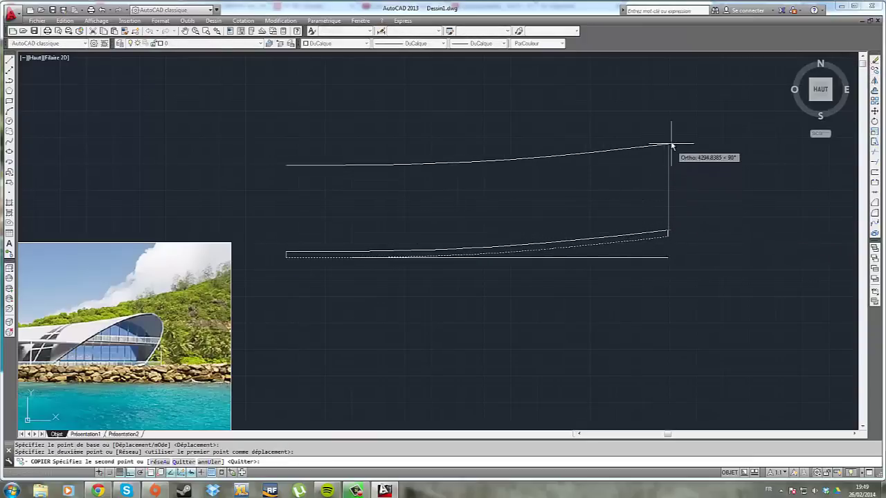
{"action": "left_click", "coordinate": [662, 104]}
{"action": "key", "text": "Escape"}
Delete the long straight horizontal line beneath the curved roof strip
{"action": "scroll", "coordinate": [558, 191], "scroll_direction": "down", "scroll_amount": 2}
{"action": "scroll", "coordinate": [573, 215], "scroll_direction": "up", "scroll_amount": 4}
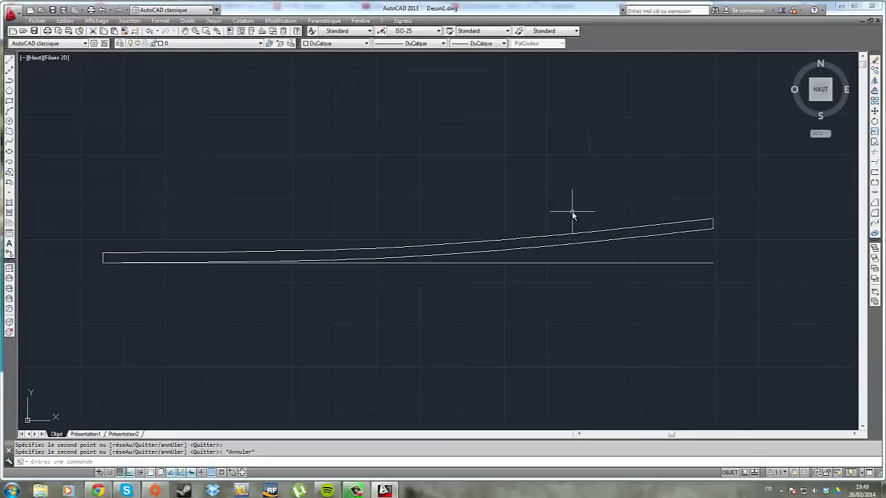
{"action": "left_click", "coordinate": [593, 260]}
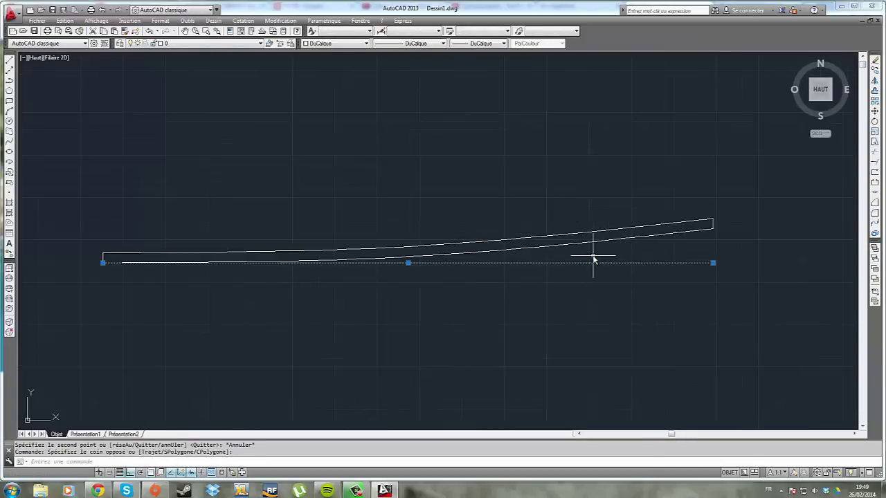
{"action": "key", "text": "Delete"}
{"action": "scroll", "coordinate": [543, 256], "scroll_direction": "down", "scroll_amount": 4}
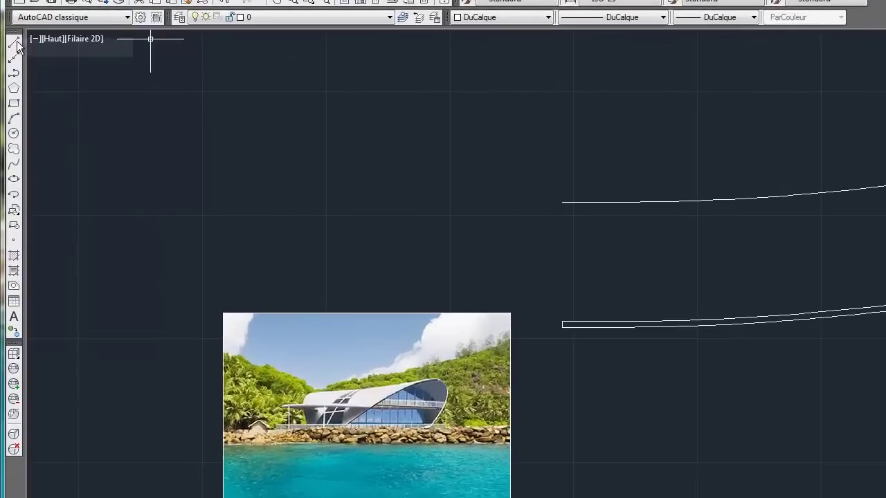
Draw a line 11000 vertically downward from the midpoint of the roof strip's raised end
{"action": "left_click", "coordinate": [17, 47]}
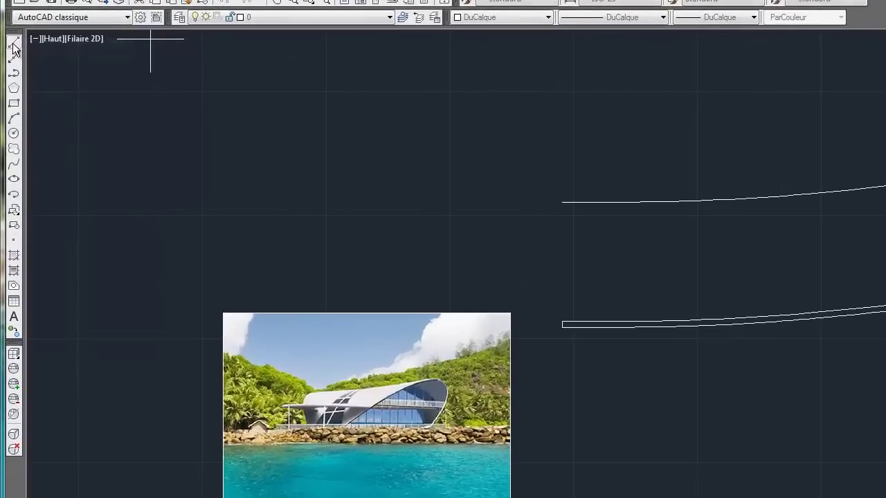
{"action": "scroll", "coordinate": [521, 140], "scroll_direction": "up", "scroll_amount": 5}
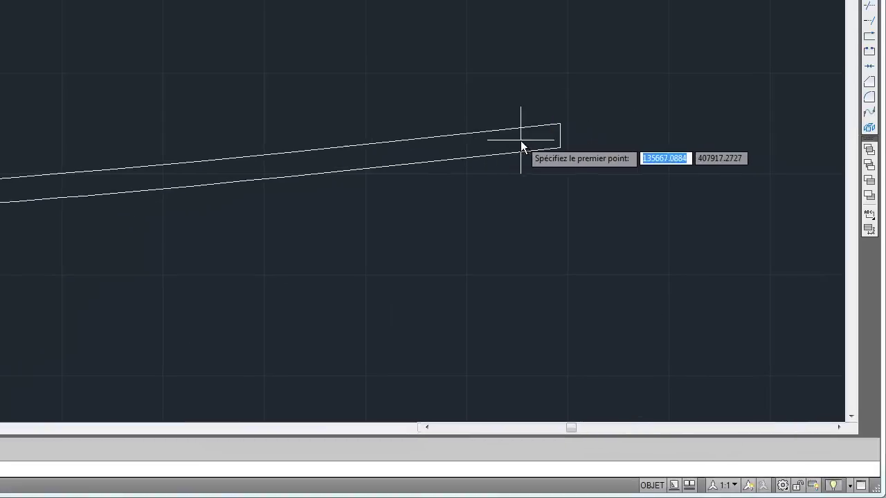
{"action": "left_click", "coordinate": [561, 136]}
{"action": "scroll", "coordinate": [547, 277], "scroll_direction": "down", "scroll_amount": 3}
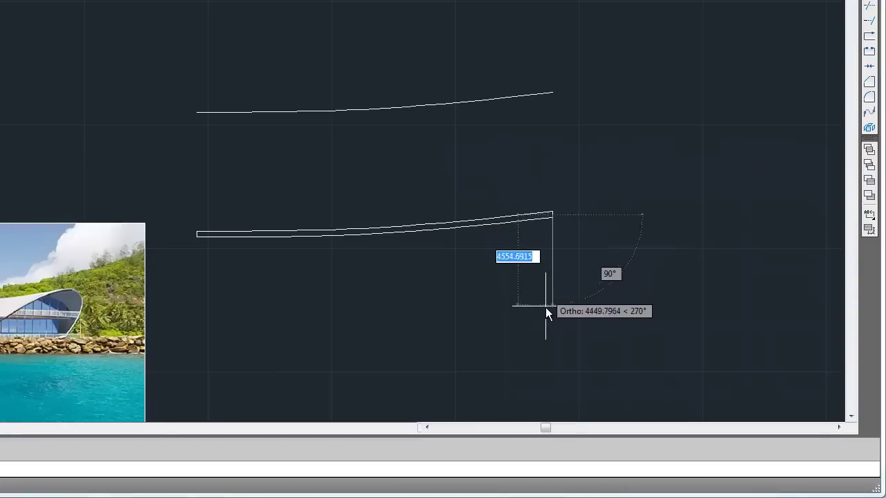
{"action": "scroll", "coordinate": [533, 263], "scroll_direction": "up", "scroll_amount": 4}
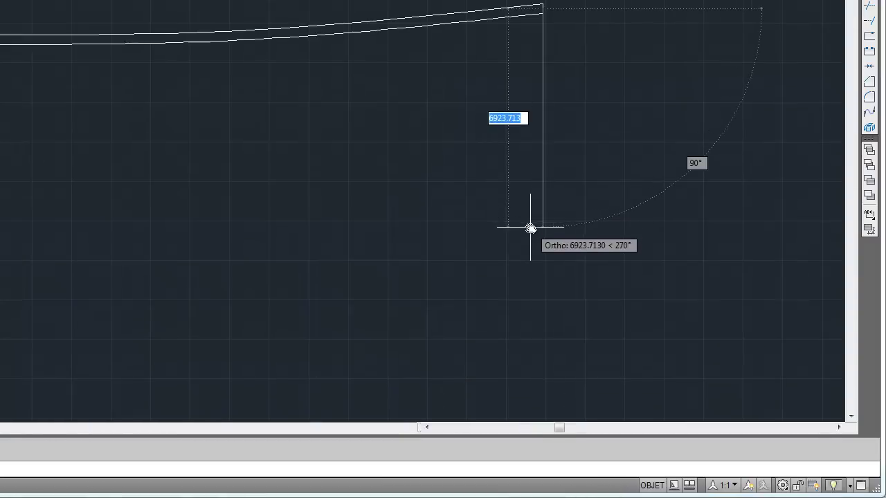
{"action": "type", "text": "1000"}
{"action": "key", "text": "BackSpace"}
{"action": "key", "text": "BackSpace"}
{"action": "key", "text": "BackSpace"}
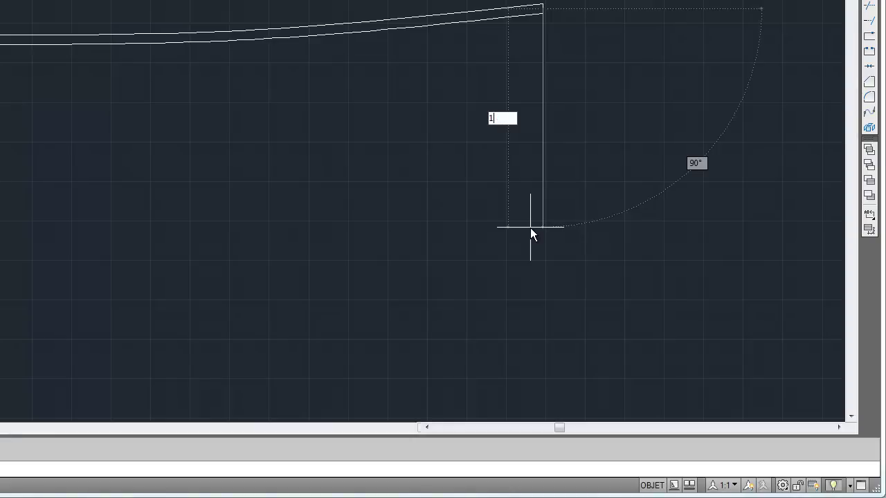
{"action": "type", "text": "1000"}
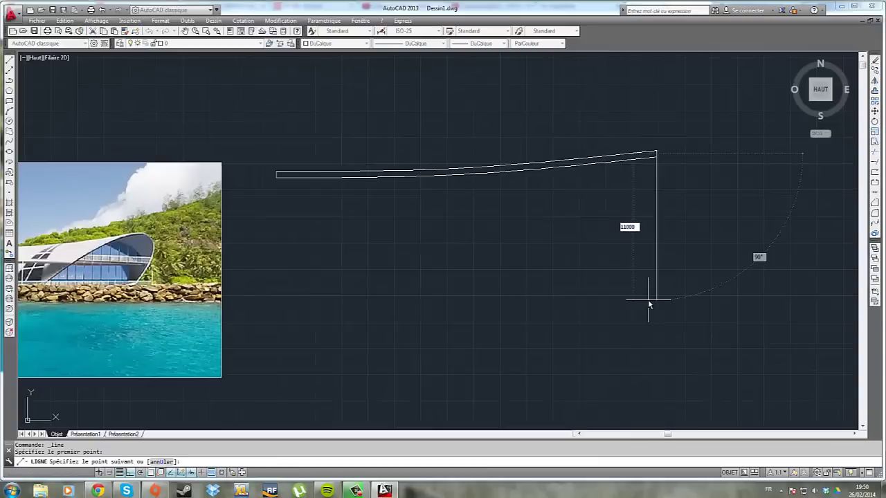
{"action": "key", "text": "Return"}
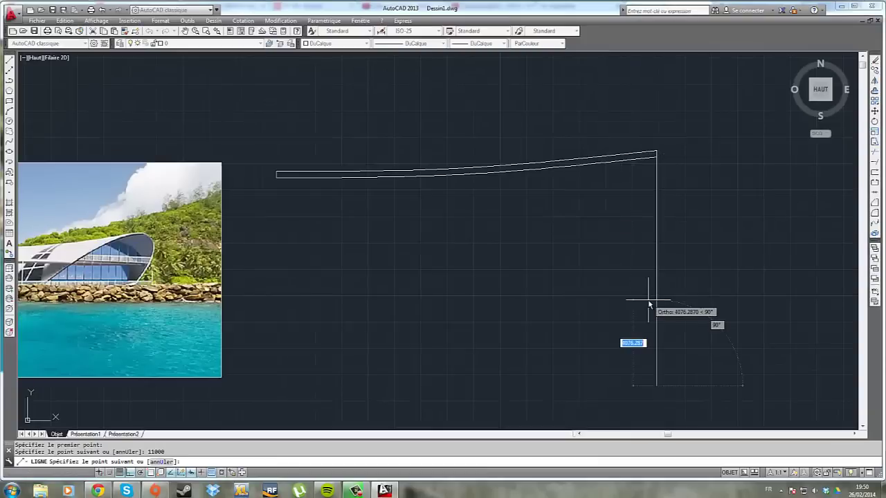
Add a horizontal segment toward the image from the vertical line's lower end, and delete the 11000 vertical line
{"action": "left_click", "coordinate": [519, 387]}
{"action": "key", "text": "Escape"}
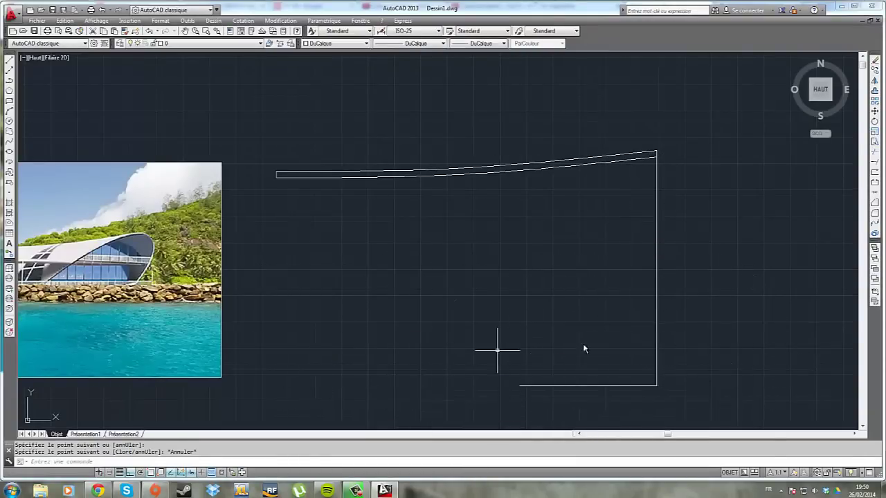
{"action": "left_click", "coordinate": [736, 303]}
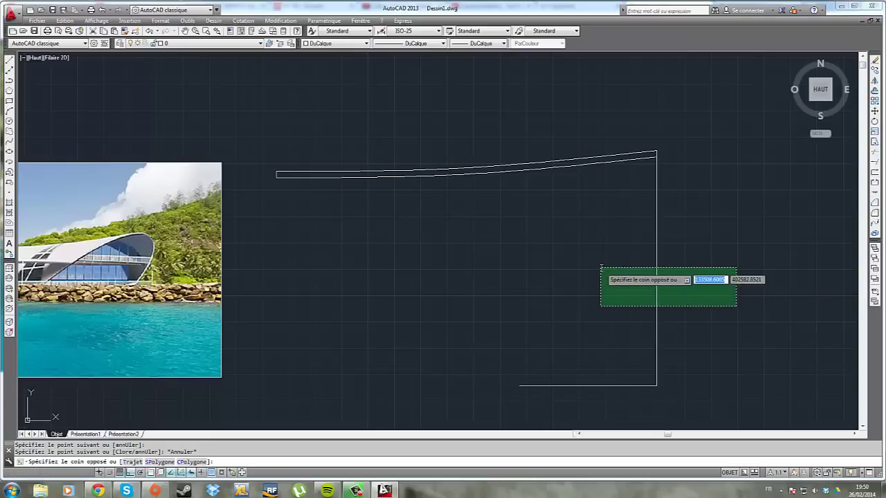
{"action": "left_click", "coordinate": [601, 267]}
{"action": "key", "text": "Delete"}
{"action": "scroll", "coordinate": [600, 268], "scroll_direction": "down", "scroll_amount": 5}
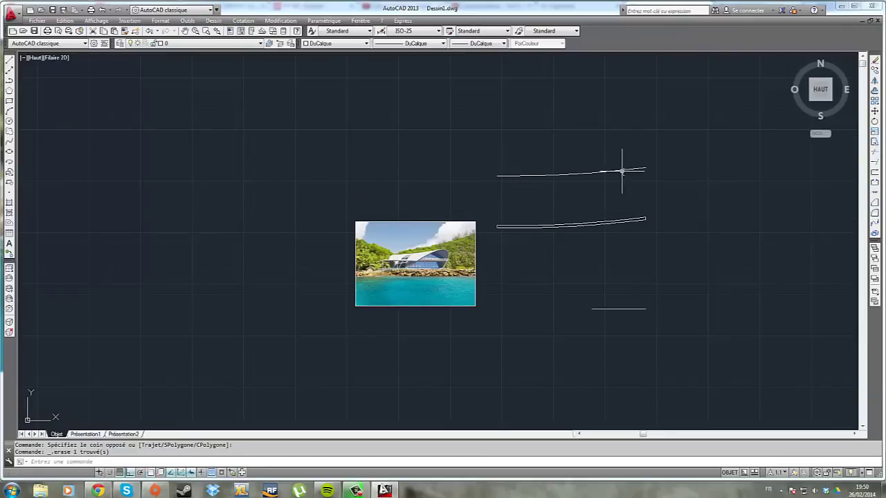
{"action": "left_click", "coordinate": [586, 194]}
{"action": "left_click", "coordinate": [554, 162]}
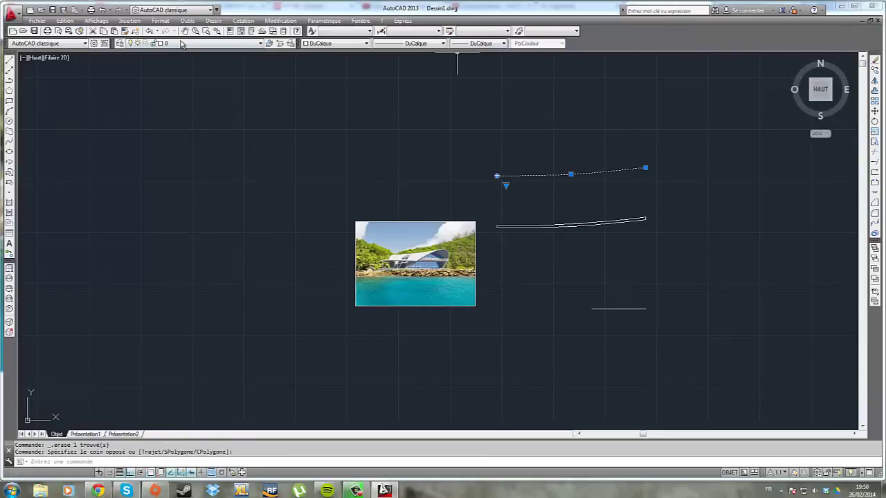
{"action": "left_click", "coordinate": [158, 54]}
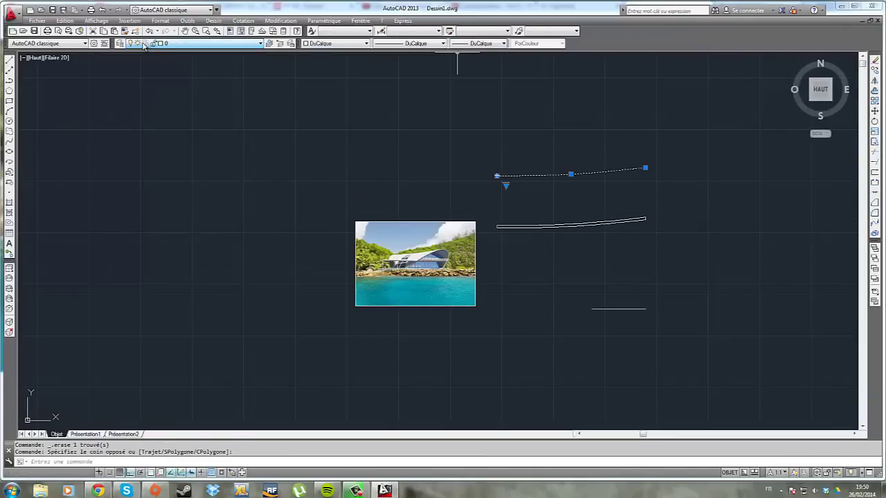
{"action": "key", "text": "Escape"}
{"action": "left_click", "coordinate": [120, 43]}
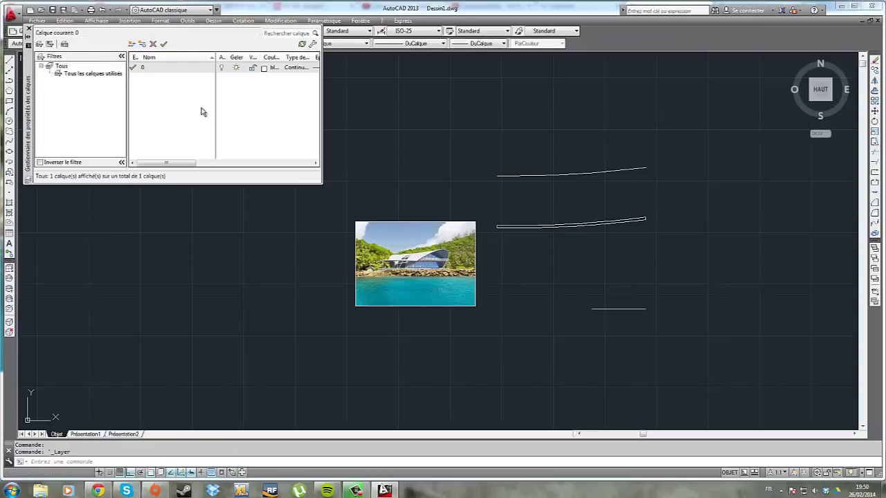
{"action": "left_click", "coordinate": [29, 29]}
Create a new layer named Vitres
{"action": "left_click", "coordinate": [118, 43]}
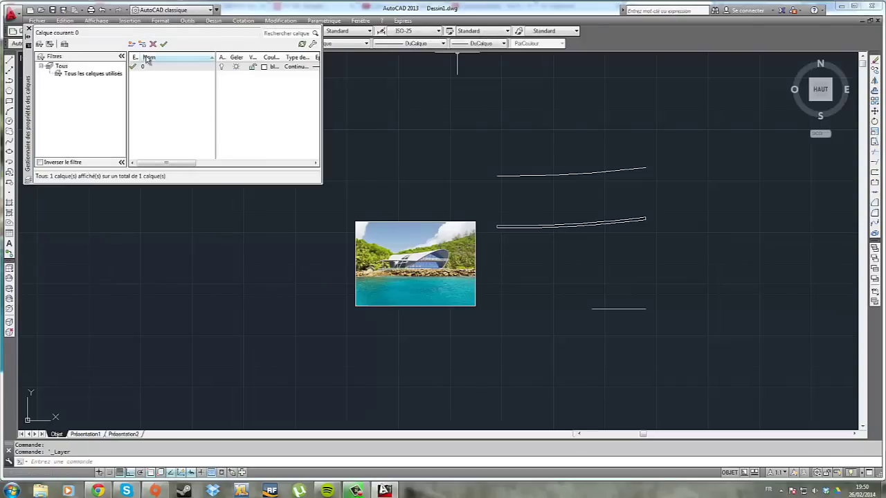
{"action": "left_click", "coordinate": [131, 44]}
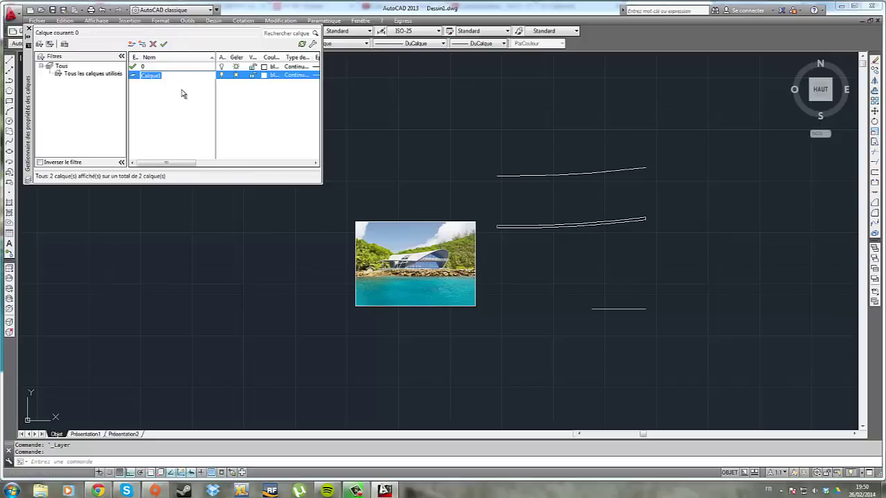
{"action": "type", "text": "Vitres"}
{"action": "key", "text": "Return"}
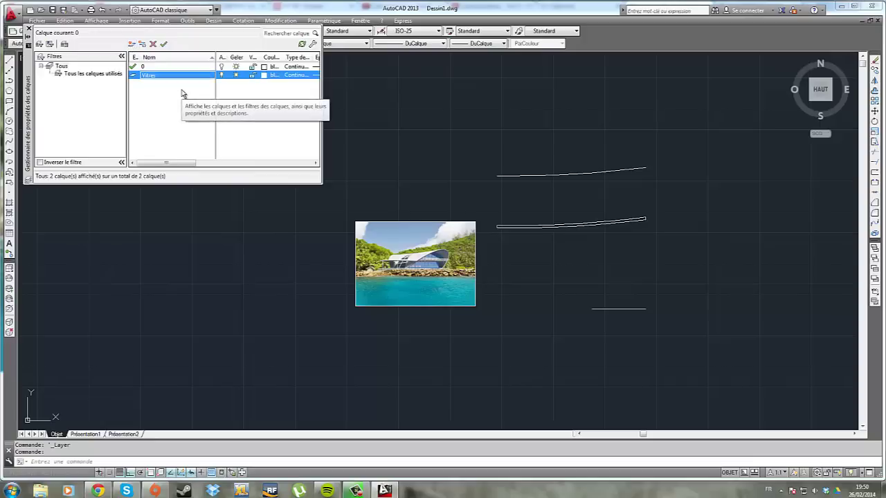
{"action": "left_click", "coordinate": [30, 29]}
Assign the separate curve above the roof strip to the Vitres layer
{"action": "left_click_drag", "start_coordinate": [661, 157], "coordinate": [483, 135]}
{"action": "left_click_drag", "start_coordinate": [520, 197], "coordinate": [498, 152]}
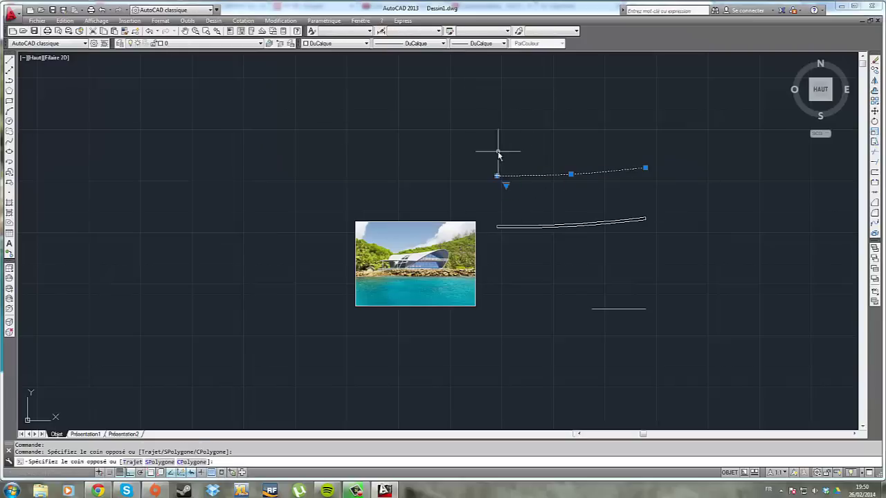
{"action": "left_click", "coordinate": [193, 46]}
{"action": "left_click", "coordinate": [181, 61]}
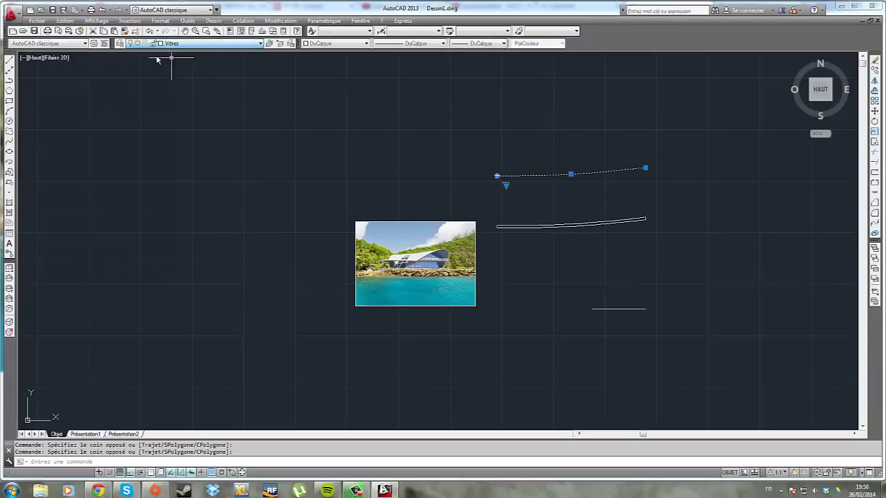
Turn off the Vitres layer to hide the upper curve, and make layer 0 current
{"action": "left_click", "coordinate": [135, 45]}
{"action": "left_click", "coordinate": [130, 60]}
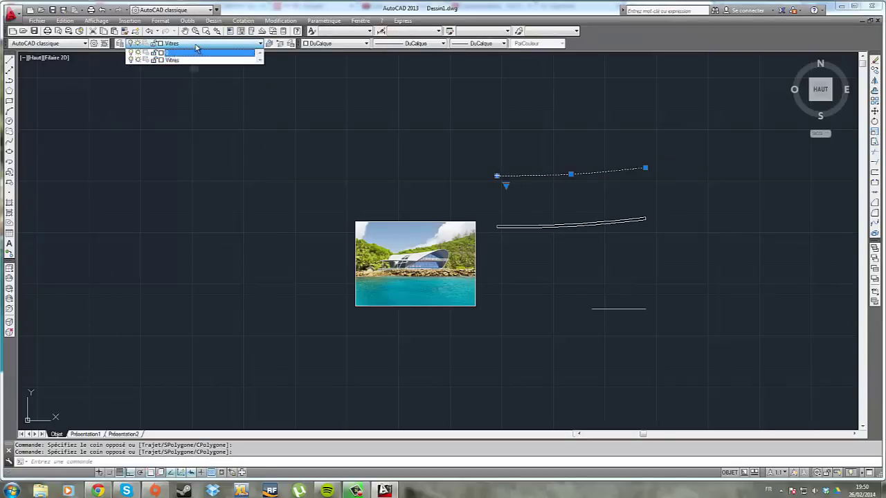
{"action": "left_click", "coordinate": [196, 47]}
{"action": "key", "text": "Return"}
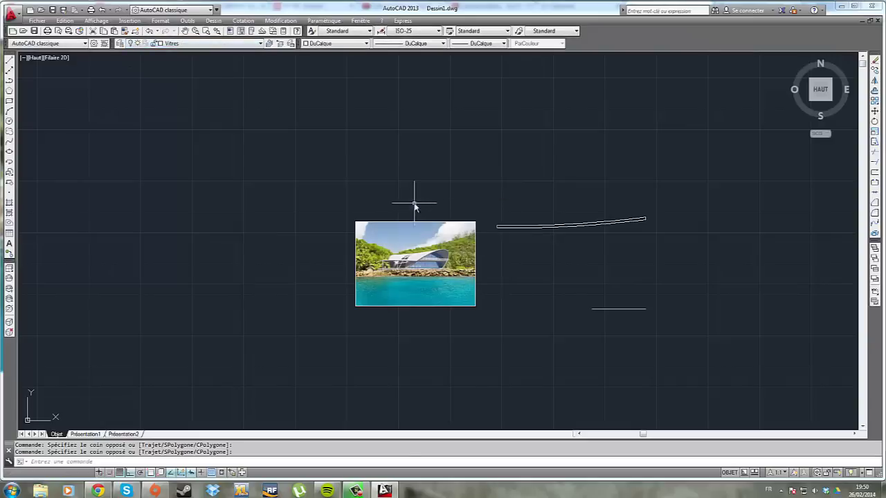
{"action": "left_click", "coordinate": [202, 46]}
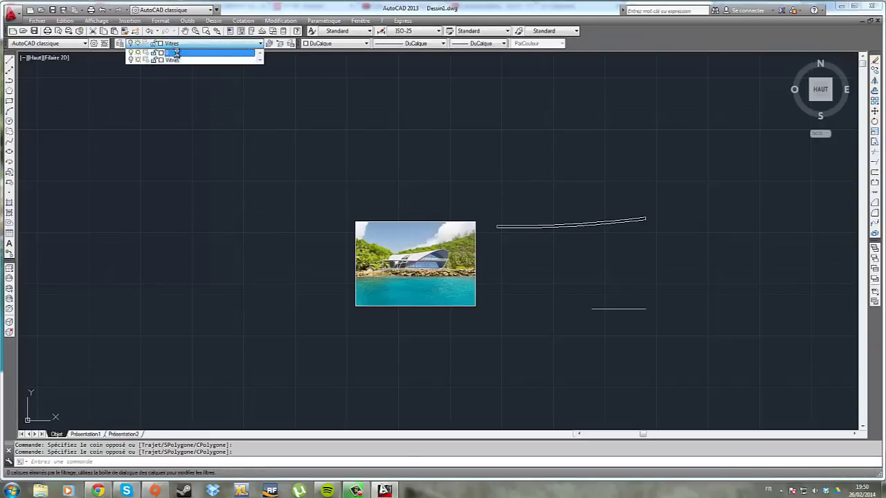
{"action": "left_click", "coordinate": [169, 53]}
{"action": "scroll", "coordinate": [629, 284], "scroll_direction": "up", "scroll_amount": 2}
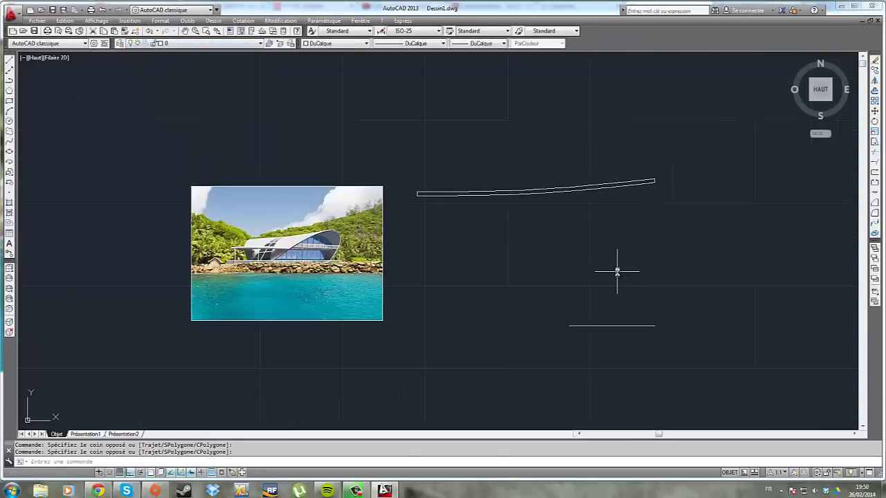
{"action": "left_click", "coordinate": [528, 193]}
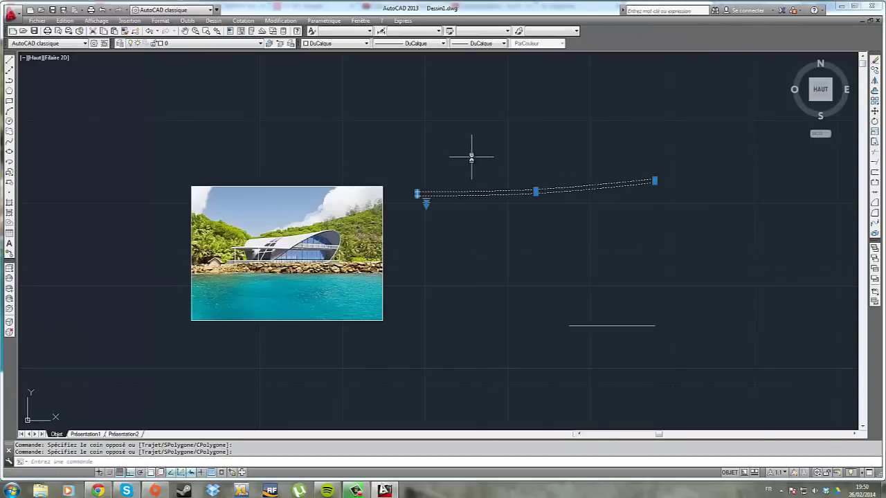
{"action": "key", "text": "Escape"}
{"action": "left_click", "coordinate": [732, 225]}
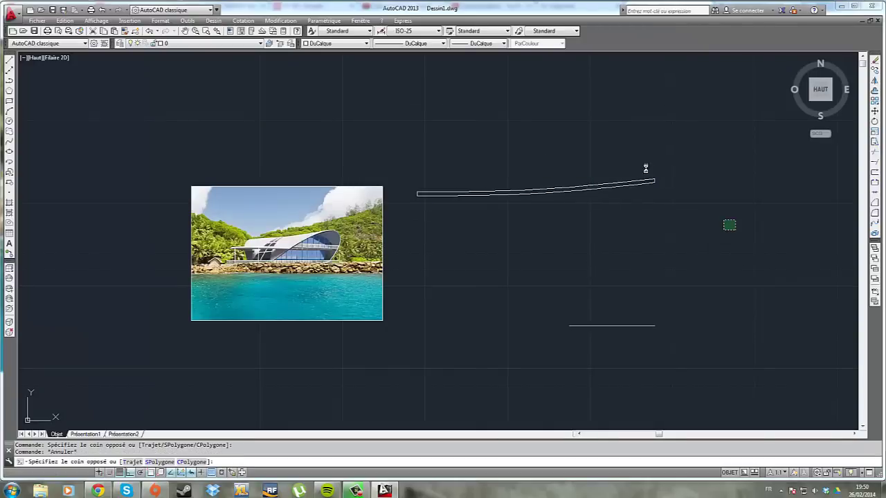
{"action": "key", "text": "Escape"}
{"action": "left_click", "coordinate": [625, 186]}
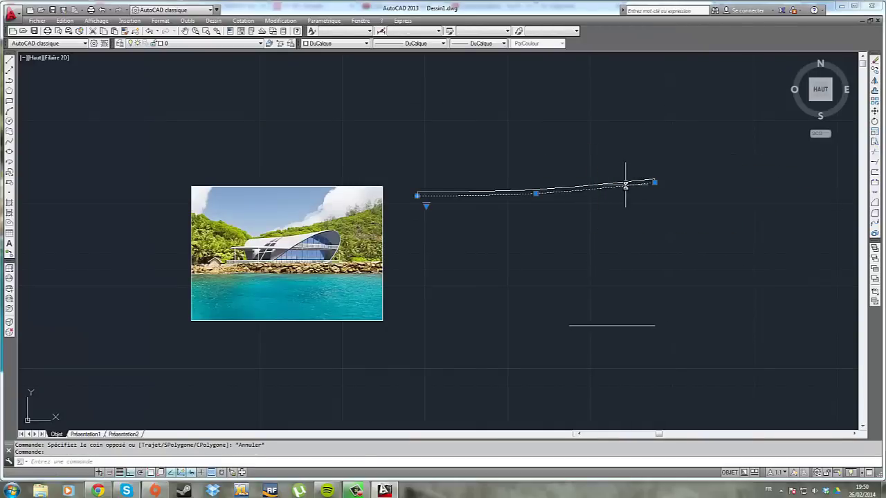
{"action": "key", "text": "Escape"}
{"action": "scroll", "coordinate": [589, 185], "scroll_direction": "up", "scroll_amount": 4}
{"action": "scroll", "coordinate": [589, 184], "scroll_direction": "down", "scroll_amount": 2}
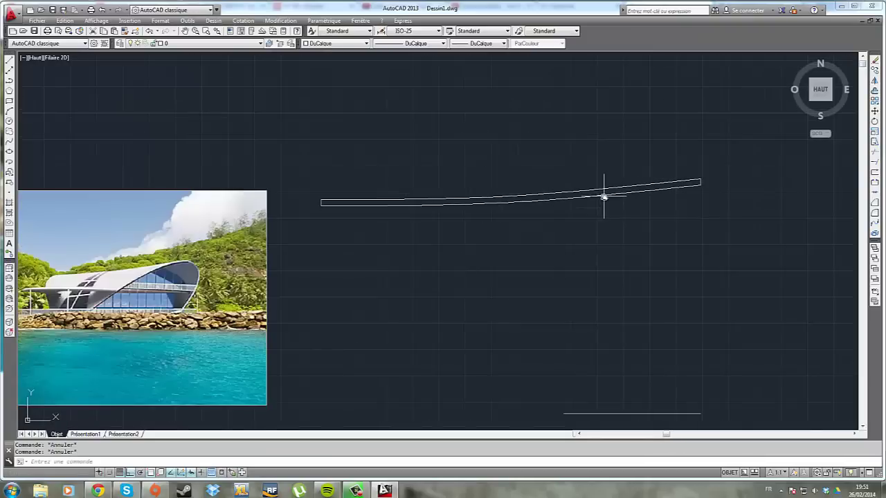
Convert the four outline curves of the curved roof strip into a single region
{"action": "left_click", "coordinate": [603, 195]}
{"action": "left_click", "coordinate": [599, 216]}
{"action": "key", "text": "Escape"}
{"action": "scroll", "coordinate": [628, 224], "scroll_direction": "down", "scroll_amount": 2}
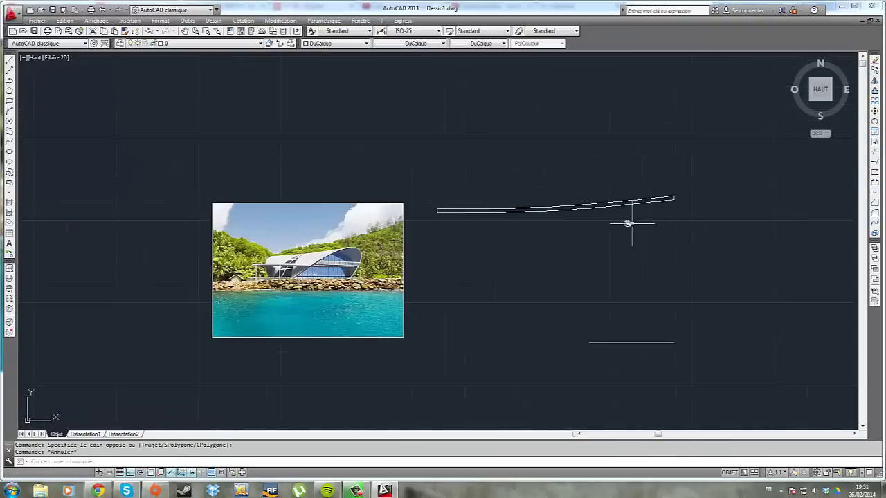
{"action": "left_click", "coordinate": [213, 21]}
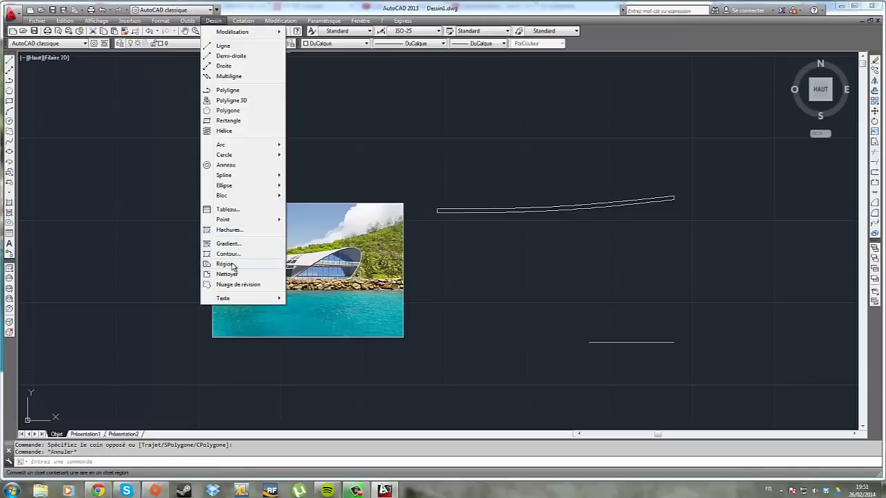
{"action": "left_click", "coordinate": [225, 265]}
{"action": "left_click", "coordinate": [724, 245]}
{"action": "left_click", "coordinate": [429, 141]}
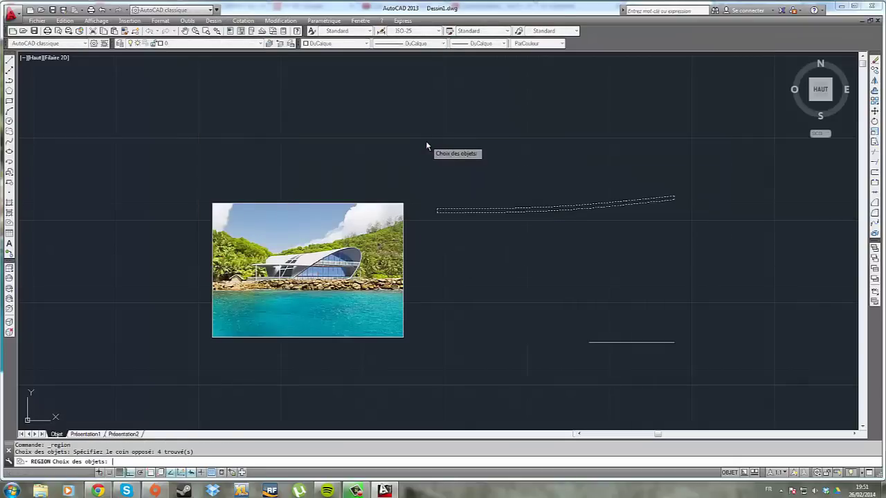
{"action": "key", "text": "Return"}
Check whether the roof strip's outline selects as one closed object
{"action": "scroll", "coordinate": [484, 208], "scroll_direction": "up", "scroll_amount": 3}
{"action": "scroll", "coordinate": [568, 224], "scroll_direction": "down", "scroll_amount": 1}
{"action": "middle_click_drag", "start_coordinate": [568, 224], "coordinate": [471, 214]}
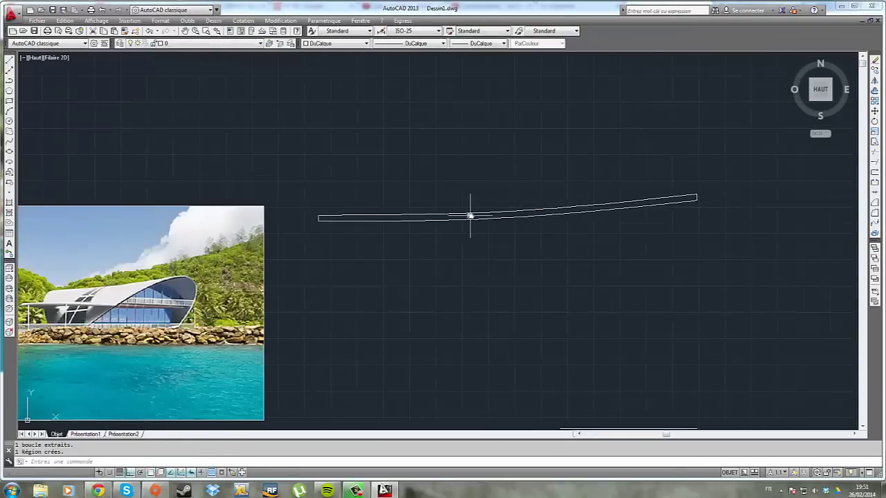
{"action": "scroll", "coordinate": [471, 214], "scroll_direction": "up", "scroll_amount": 2}
{"action": "left_click", "coordinate": [469, 214]}
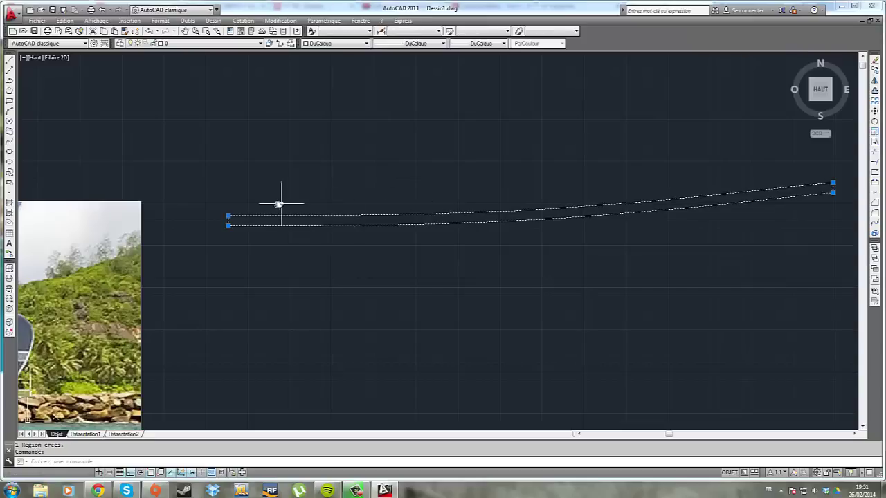
{"action": "key", "text": "Escape"}
{"action": "scroll", "coordinate": [518, 241], "scroll_direction": "down", "scroll_amount": 2}
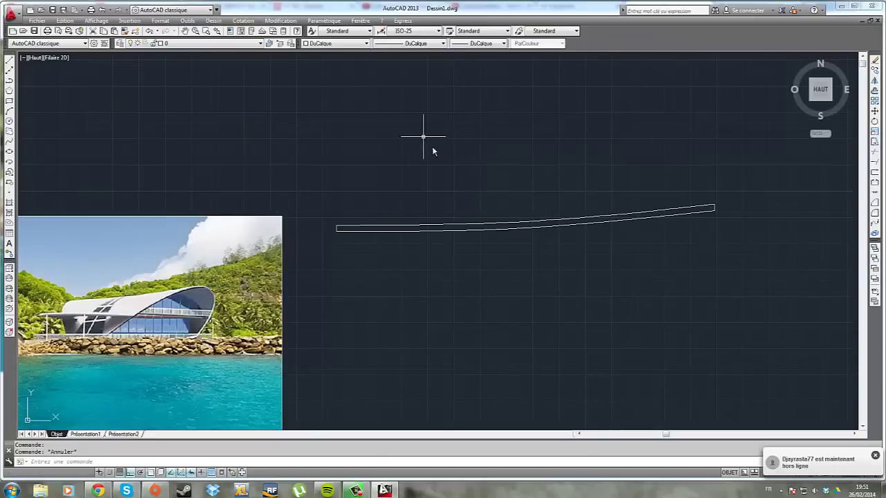
Revolve the roof strip region 180° as a solid around the horizontal line below it, taking the axis from its outer end toward the image
{"action": "scroll", "coordinate": [588, 206], "scroll_direction": "down", "scroll_amount": 1}
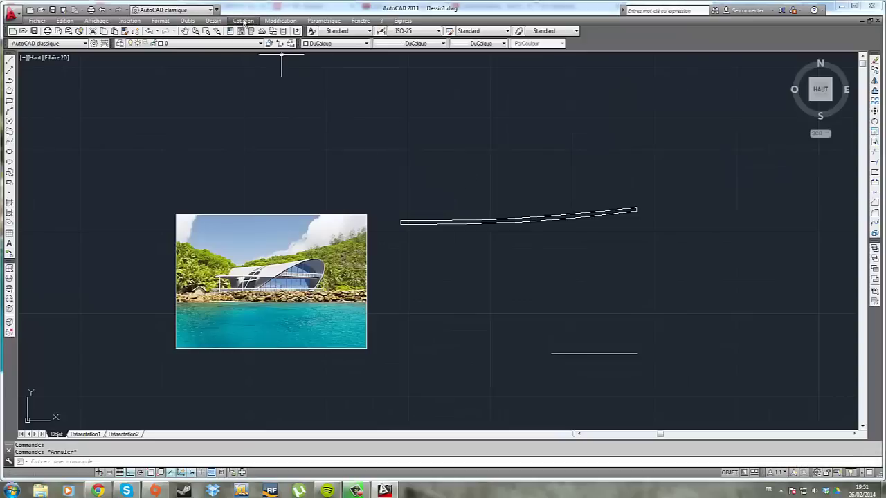
{"action": "left_click", "coordinate": [213, 21]}
{"action": "mouse_move", "coordinate": [219, 33]}
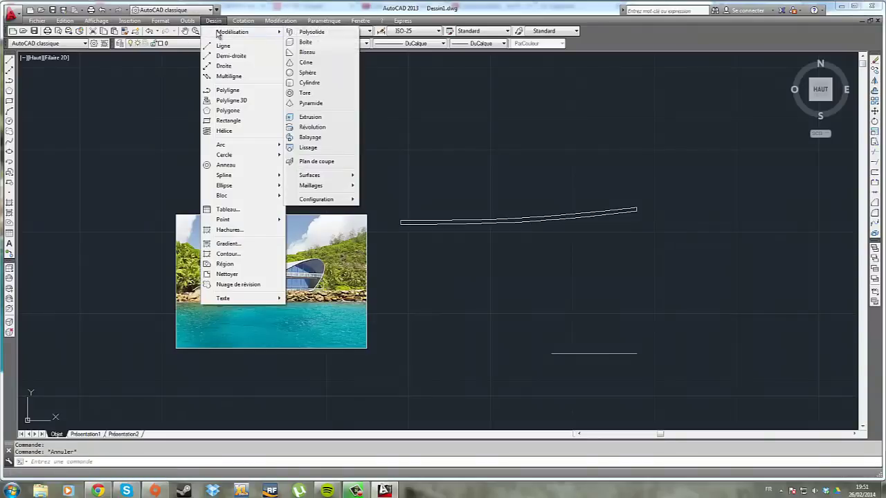
{"action": "left_click", "coordinate": [312, 128]}
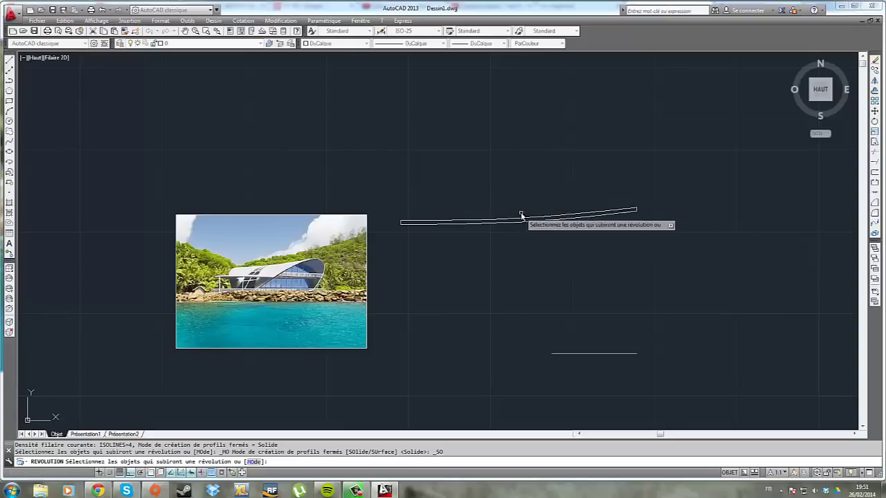
{"action": "left_click", "coordinate": [602, 243]}
{"action": "left_click", "coordinate": [523, 187]}
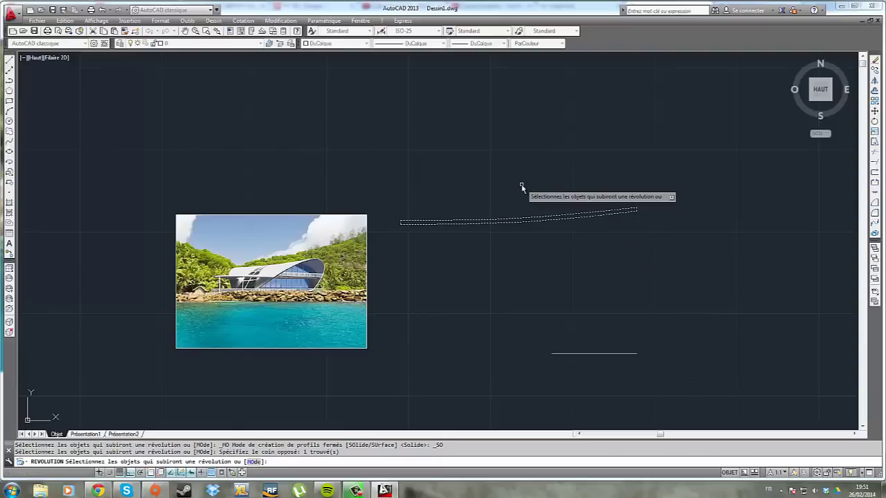
{"action": "key", "text": "Return"}
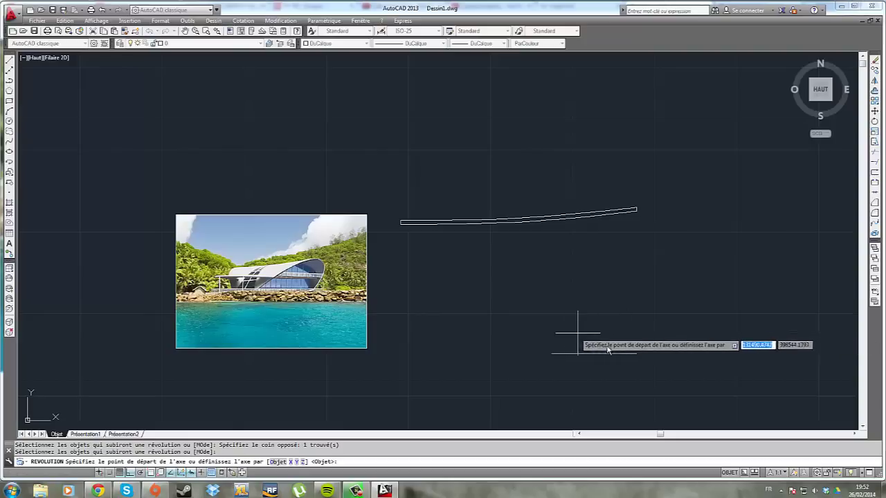
{"action": "left_click", "coordinate": [637, 356]}
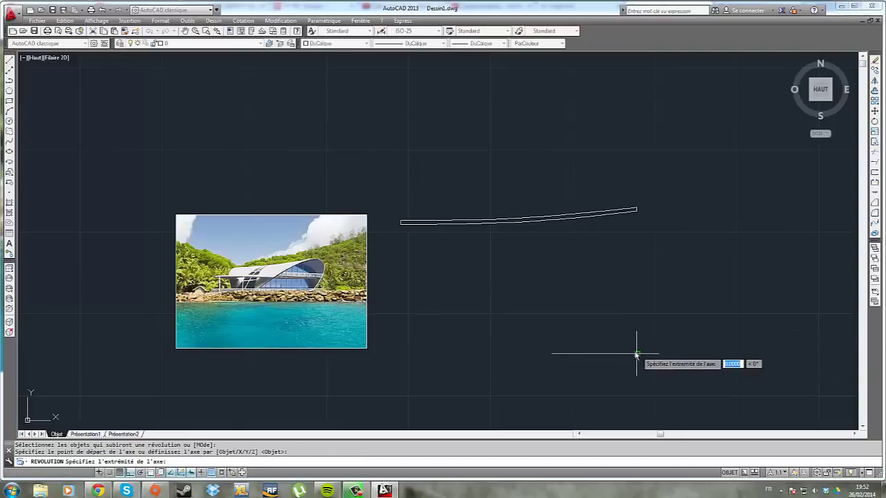
{"action": "left_click", "coordinate": [552, 356]}
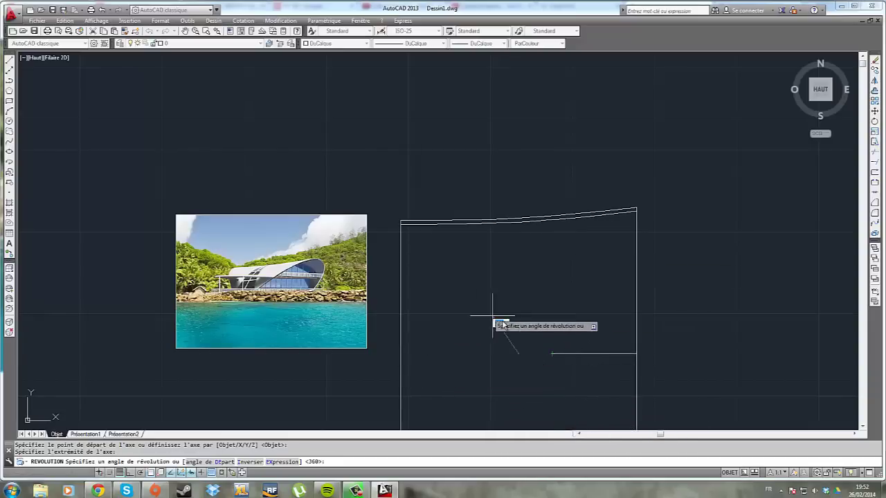
{"action": "type", "text": "180"}
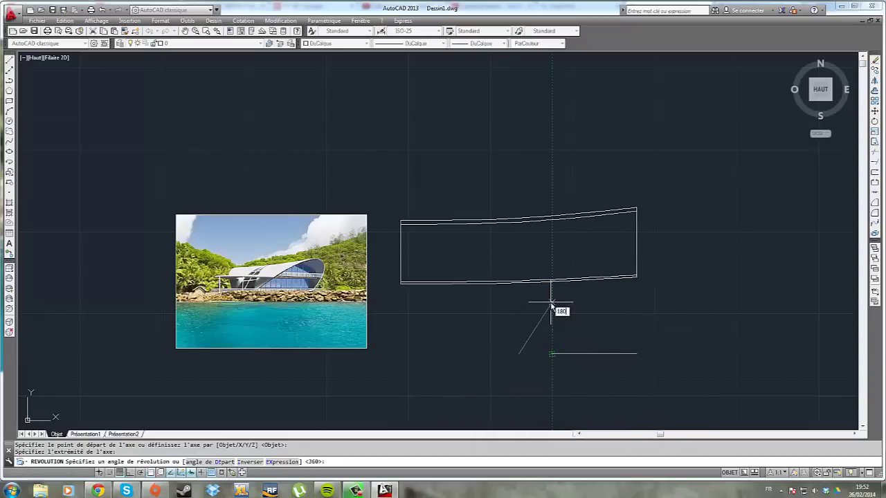
{"action": "key", "text": "Return"}
{"action": "scroll", "coordinate": [562, 281], "scroll_direction": "down", "scroll_amount": 3}
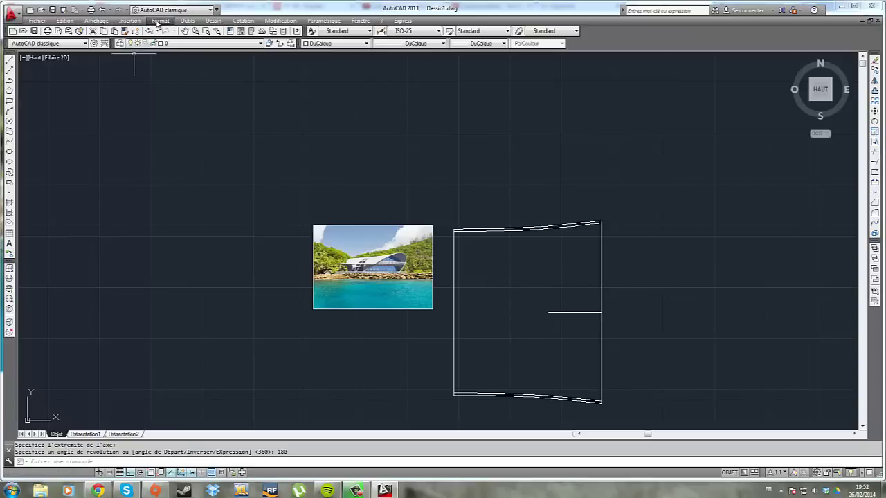
Display the revolved roof in the Conceptual visual style
{"action": "middle_click_drag", "start_coordinate": [603, 185], "coordinate": [567, 195]}
{"action": "scroll", "coordinate": [533, 242], "scroll_direction": "down", "scroll_amount": 2}
{"action": "middle_click_drag", "start_coordinate": [493, 198], "coordinate": [490, 198]}
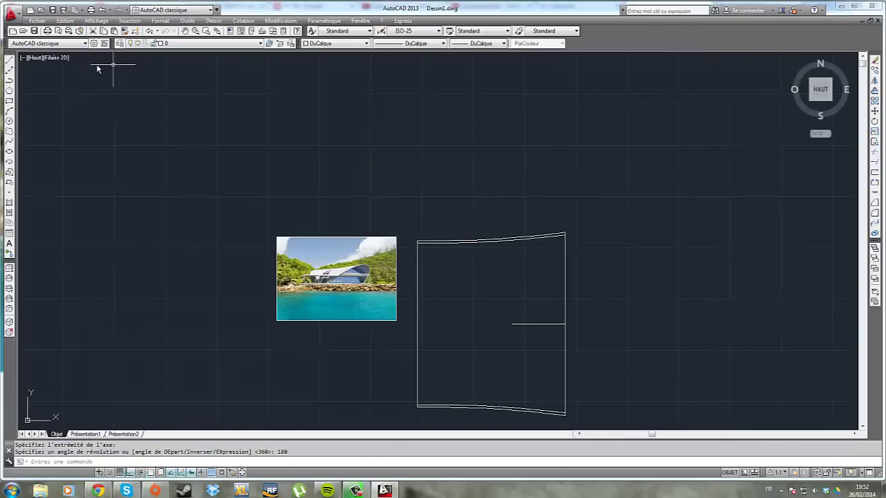
{"action": "scroll", "coordinate": [411, 305], "scroll_direction": "up", "scroll_amount": 4}
{"action": "scroll", "coordinate": [415, 306], "scroll_direction": "down", "scroll_amount": 4}
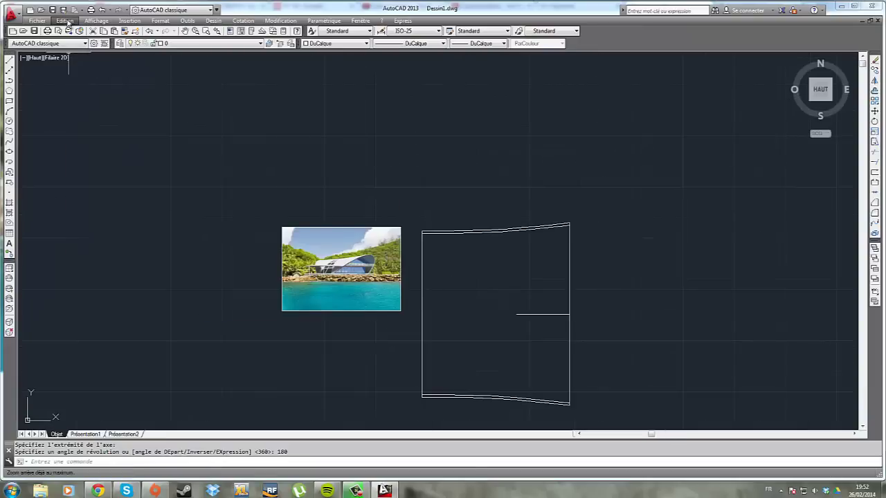
{"action": "left_click", "coordinate": [97, 21]}
{"action": "mouse_move", "coordinate": [123, 224]}
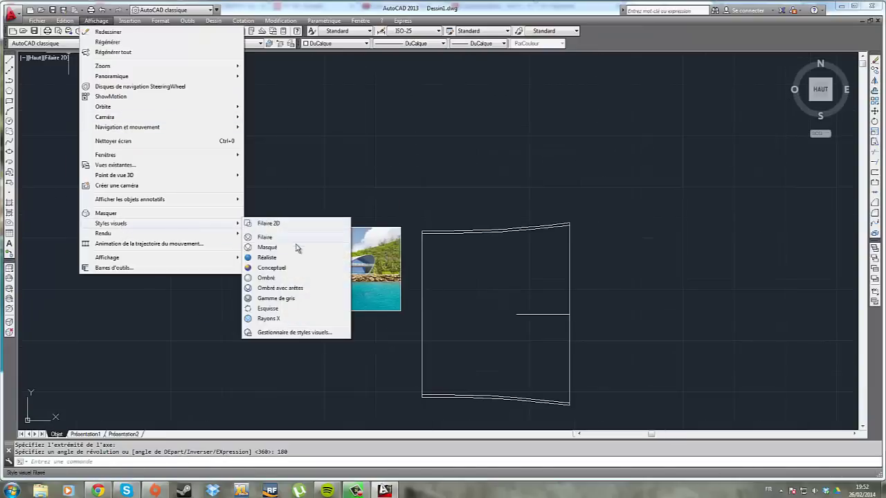
{"action": "left_click", "coordinate": [271, 267]}
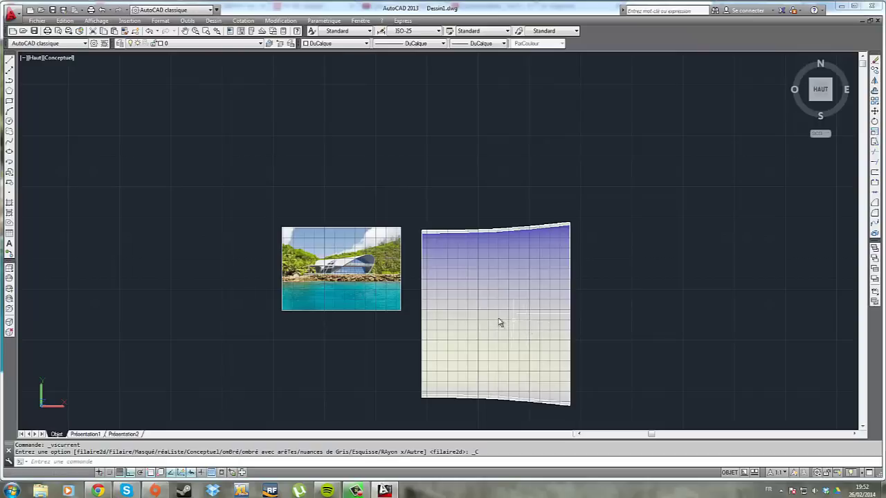
Use free orbit to examine the revolved roof shell from the inside, the side and above
{"action": "left_click", "coordinate": [96, 20]}
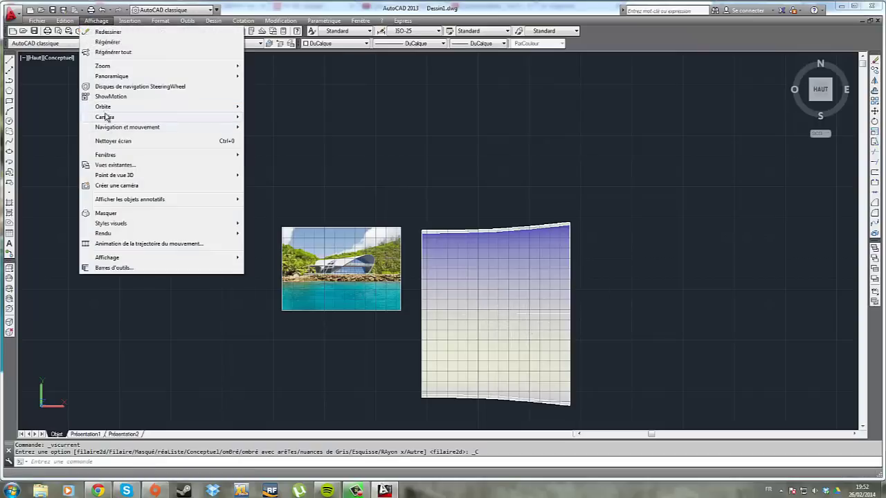
{"action": "mouse_move", "coordinate": [228, 107]}
{"action": "left_click", "coordinate": [258, 117]}
{"action": "left_click_drag", "start_coordinate": [415, 270], "coordinate": [427, 313]}
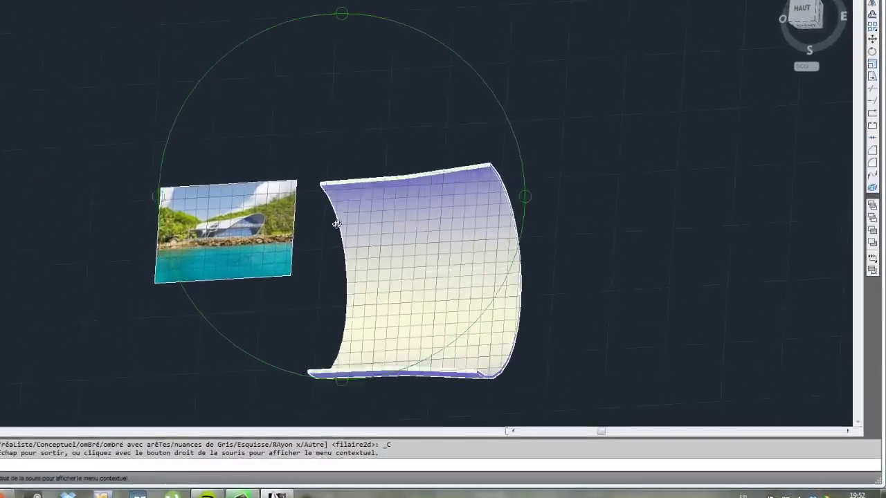
{"action": "left_click_drag", "start_coordinate": [199, 245], "coordinate": [224, 70]}
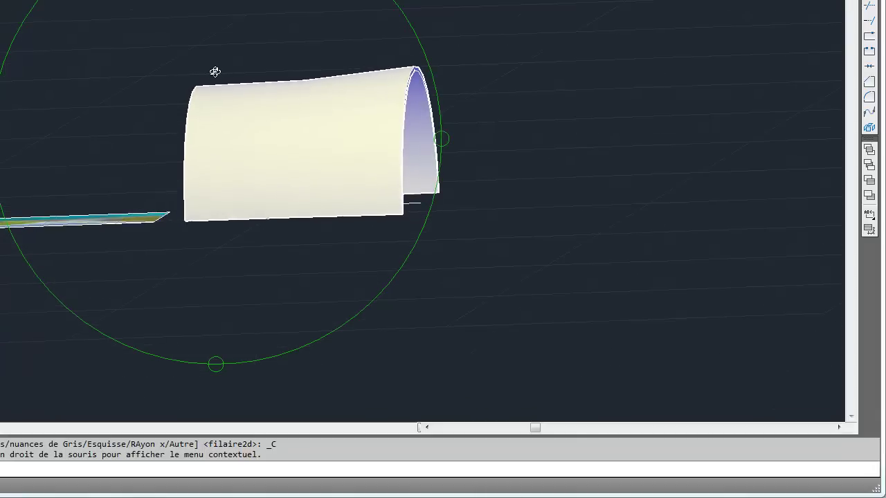
{"action": "left_click_drag", "start_coordinate": [363, 151], "coordinate": [73, 175]}
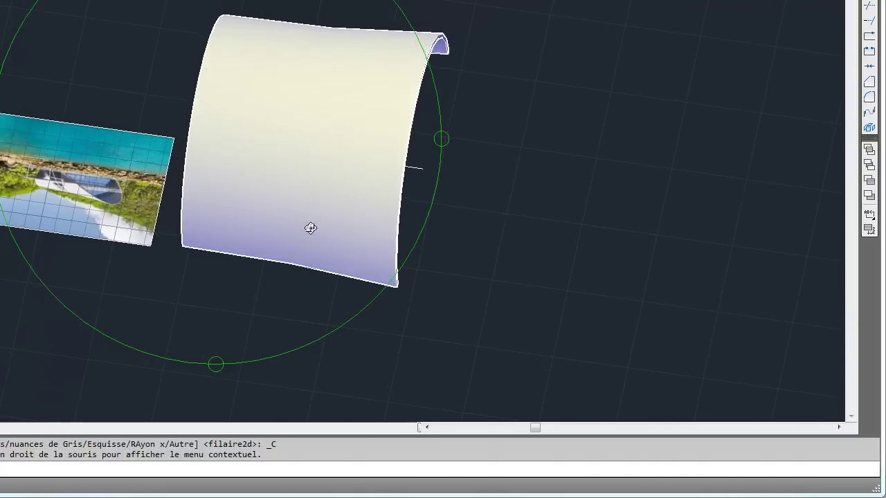
Undo the free orbit and the Conceptual visual style to return to the 2D wireframe top view
{"action": "key", "text": "Escape"}
{"action": "key", "text": "ctrl+z"}
{"action": "key", "text": "ctrl+z"}
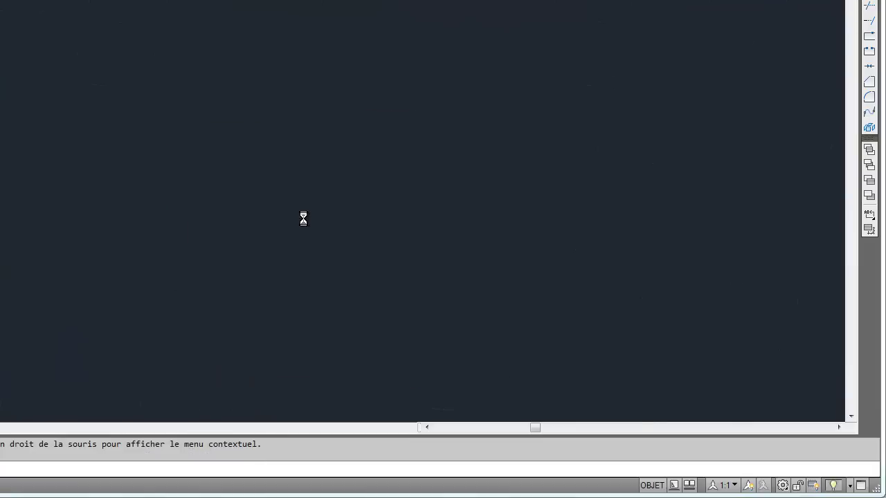
Examine the house's roof and slanted front opening in the reference image and compare them with the revolved roof's outline
{"action": "scroll", "coordinate": [61, 175], "scroll_direction": "up", "scroll_amount": 6}
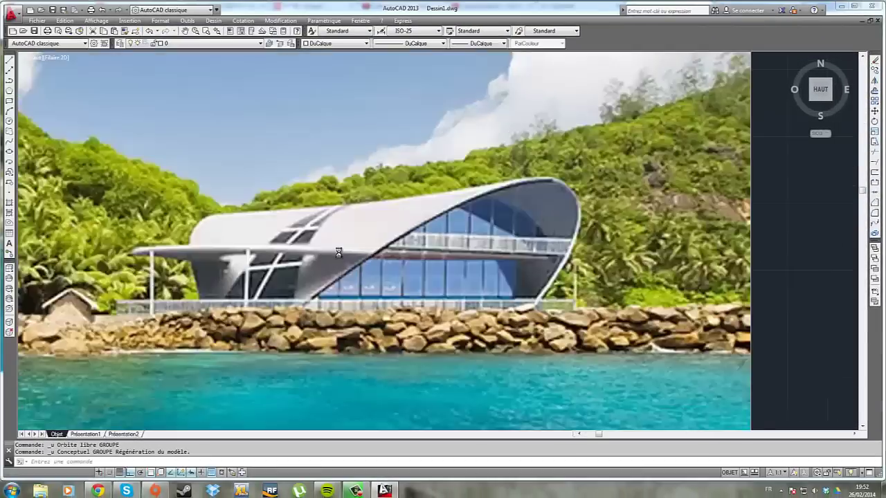
{"action": "scroll", "coordinate": [69, 159], "scroll_direction": "down", "scroll_amount": 2}
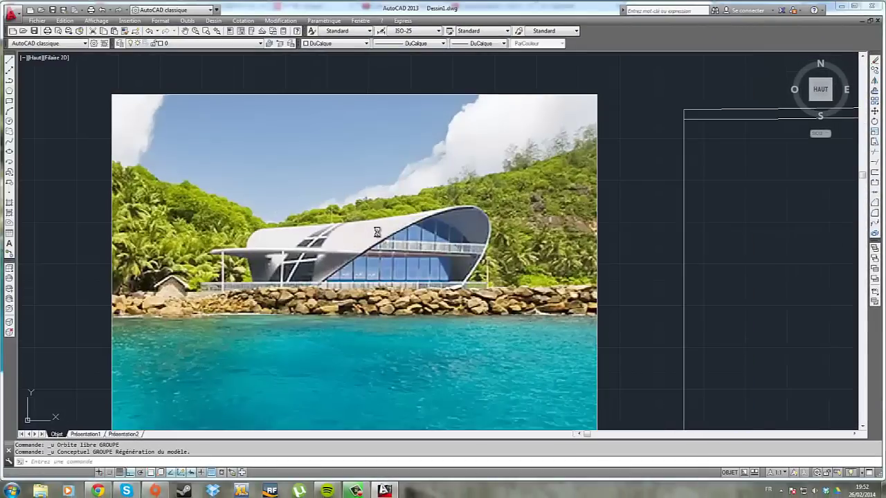
{"action": "scroll", "coordinate": [481, 220], "scroll_direction": "down", "scroll_amount": 4}
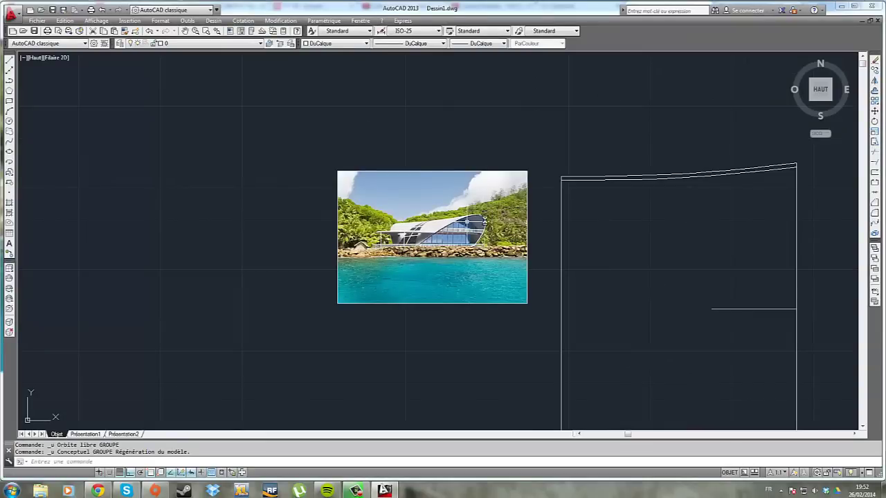
{"action": "scroll", "coordinate": [632, 231], "scroll_direction": "down", "scroll_amount": 2}
{"action": "scroll", "coordinate": [632, 231], "scroll_direction": "down", "scroll_amount": 1}
{"action": "middle_click_drag", "start_coordinate": [590, 245], "coordinate": [523, 238]}
{"action": "scroll", "coordinate": [523, 237], "scroll_direction": "down", "scroll_amount": 1}
{"action": "scroll", "coordinate": [558, 233], "scroll_direction": "up", "scroll_amount": 1}
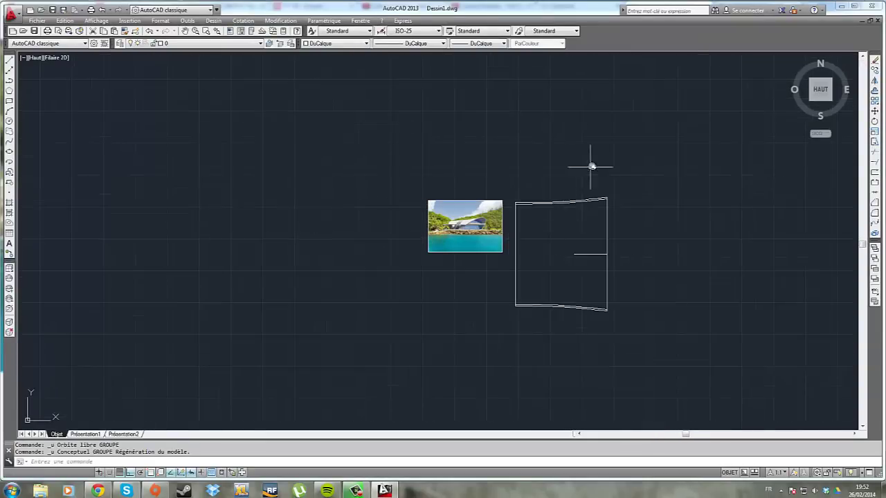
{"action": "scroll", "coordinate": [567, 216], "scroll_direction": "up", "scroll_amount": 1}
{"action": "middle_click_drag", "start_coordinate": [567, 216], "coordinate": [531, 262]}
{"action": "scroll", "coordinate": [536, 218], "scroll_direction": "up", "scroll_amount": 1}
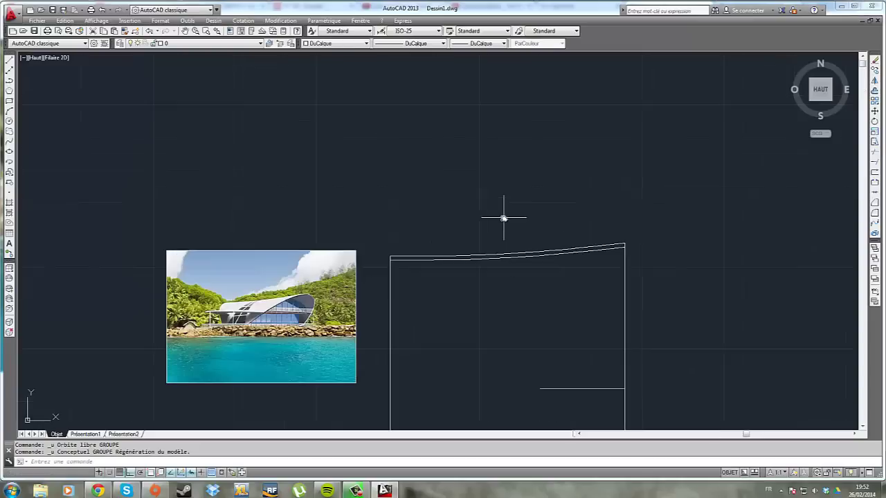
Draw a vertical line segment 10850 long upward from a point above the revolved roof's outer end
{"action": "left_click", "coordinate": [10, 61]}
{"action": "scroll", "coordinate": [599, 179], "scroll_direction": "down", "scroll_amount": 2}
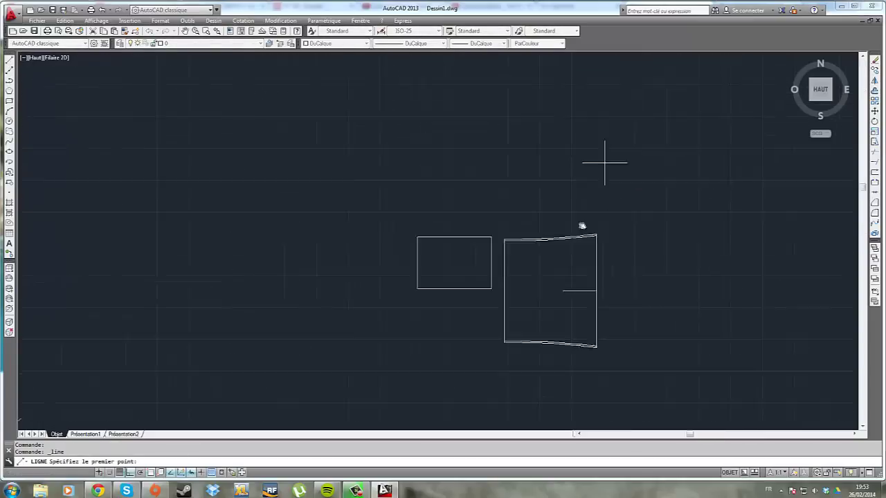
{"action": "middle_click_drag", "start_coordinate": [603, 164], "coordinate": [555, 254]}
{"action": "left_click", "coordinate": [554, 258]}
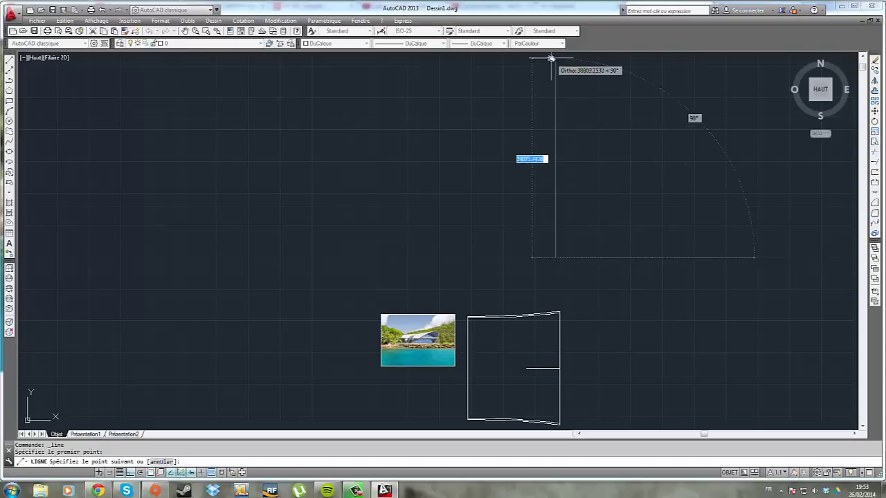
{"action": "middle_click_drag", "start_coordinate": [550, 60], "coordinate": [531, 173]}
{"action": "scroll", "coordinate": [531, 140], "scroll_direction": "down", "scroll_amount": 1}
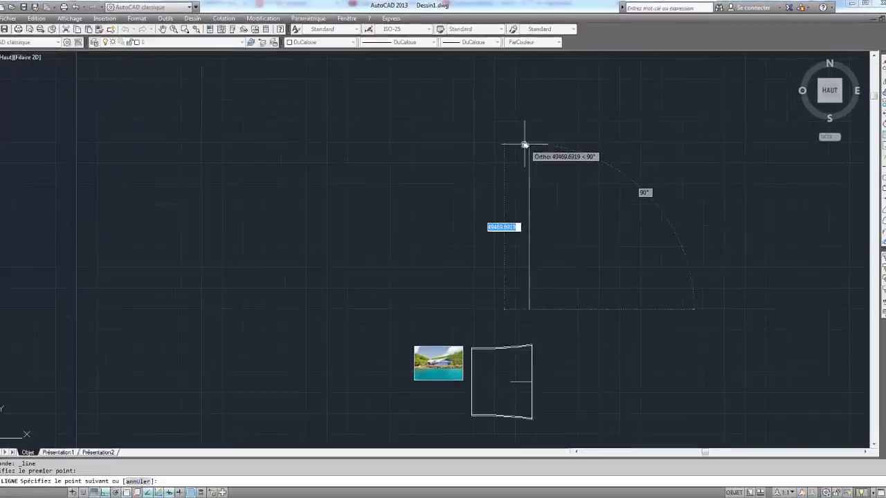
{"action": "type", "text": "1000"}
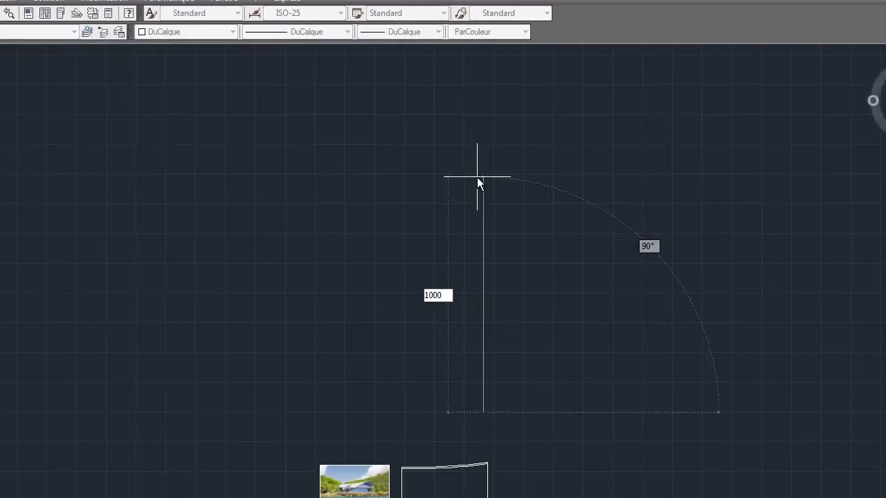
{"action": "key", "text": "BackSpace"}
{"action": "key", "text": "BackSpace"}
{"action": "key", "text": "BackSpace"}
{"action": "type", "text": "07"}
{"action": "type", "text": "50"}
{"action": "key", "text": "BackSpace"}
{"action": "key", "text": "BackSpace"}
{"action": "key", "text": "BackSpace"}
{"action": "type", "text": "850"}
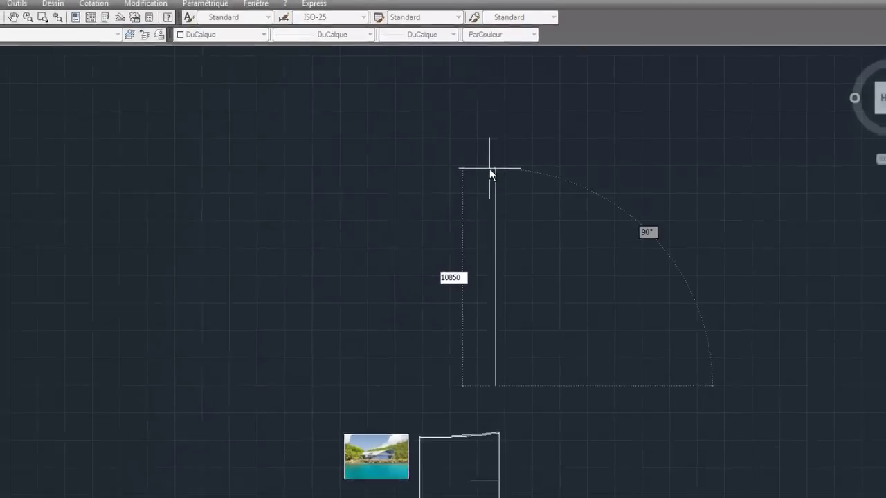
{"action": "key", "text": "Return"}
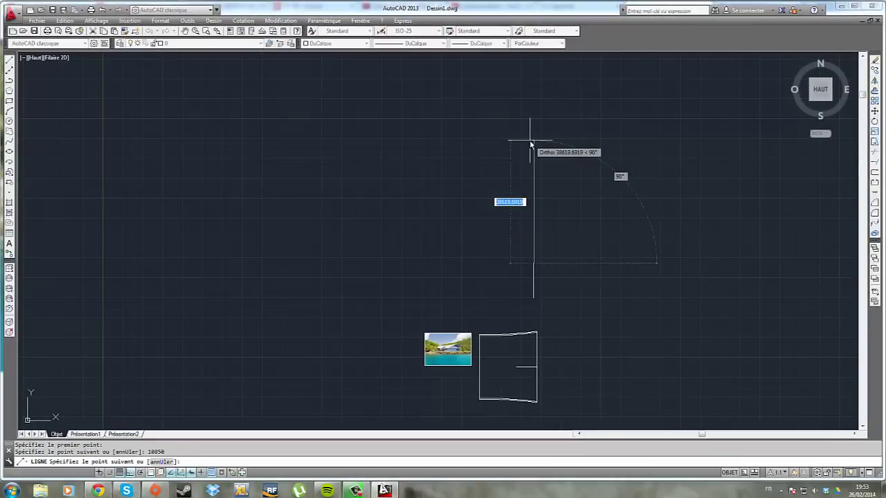
Draw a horizontal line 13000 long to the left from the lower end of the 10850 vertical line
{"action": "key", "text": "Escape"}
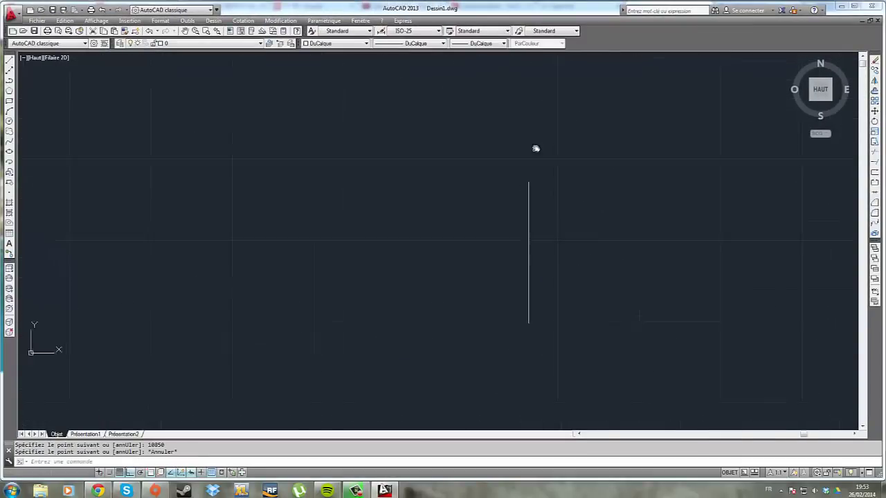
{"action": "scroll", "coordinate": [538, 154], "scroll_direction": "up", "scroll_amount": 2}
{"action": "scroll", "coordinate": [551, 191], "scroll_direction": "up", "scroll_amount": 2}
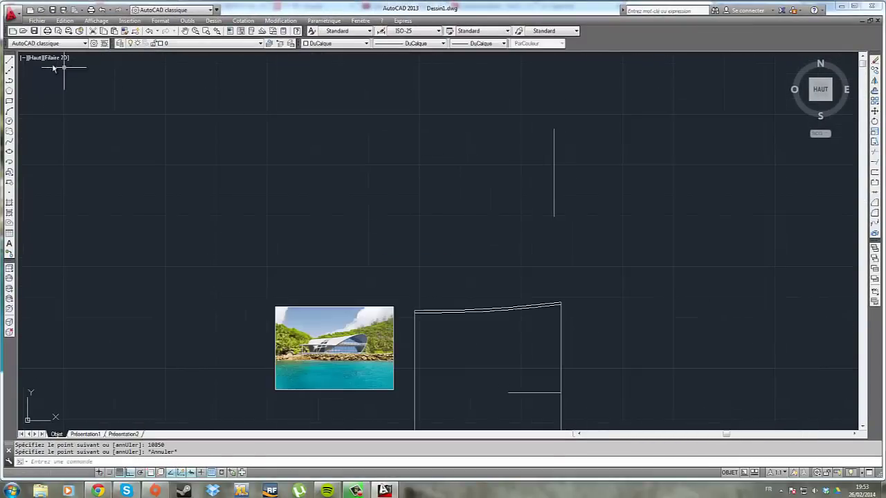
{"action": "left_click", "coordinate": [9, 60]}
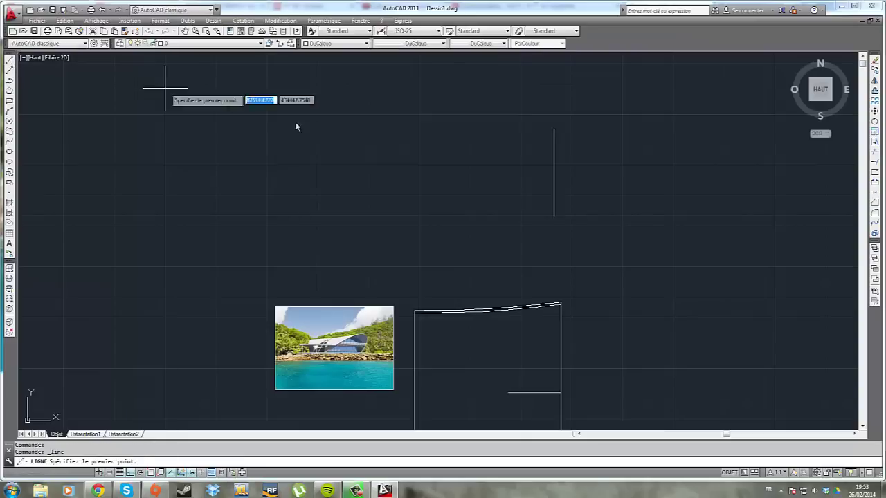
{"action": "left_click", "coordinate": [554, 217]}
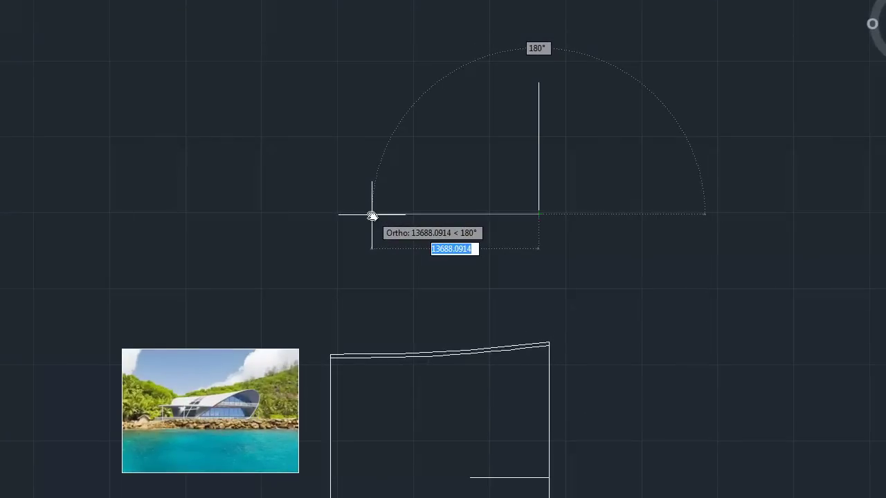
{"action": "type", "text": "1400"}
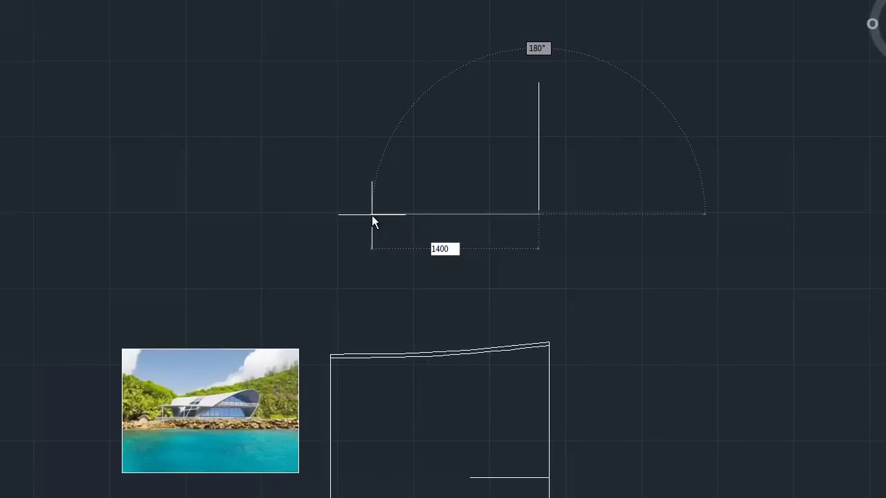
{"action": "key", "text": "BackSpace"}
{"action": "key", "text": "BackSpace"}
{"action": "key", "text": "BackSpace"}
{"action": "type", "text": "300"}
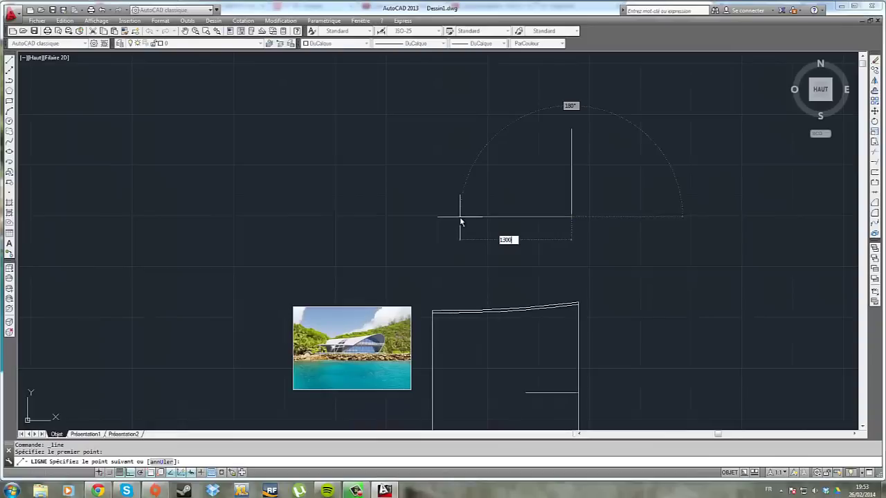
{"action": "type", "text": "0"}
{"action": "key", "text": "Return"}
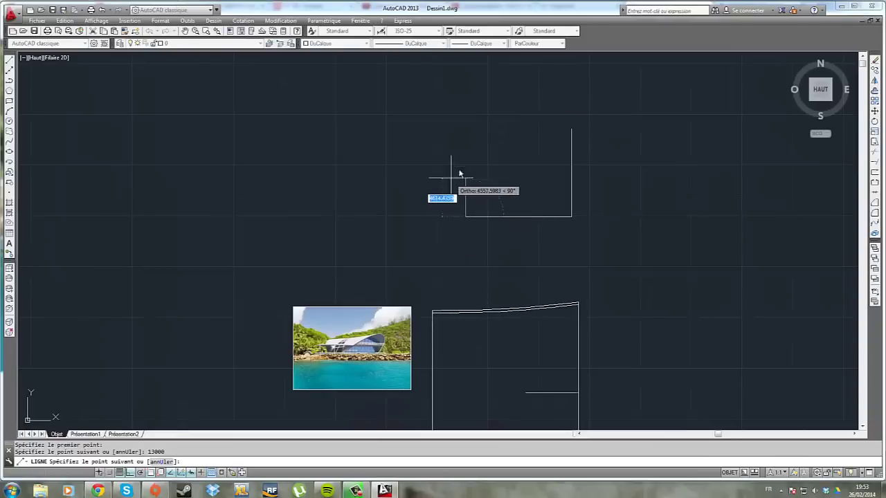
{"action": "key", "text": "Escape"}
With ortho off, draw a spline from the horizontal line's free end through one intermediate point to the vertical line's upper end
{"action": "scroll", "coordinate": [488, 166], "scroll_direction": "up", "scroll_amount": 2}
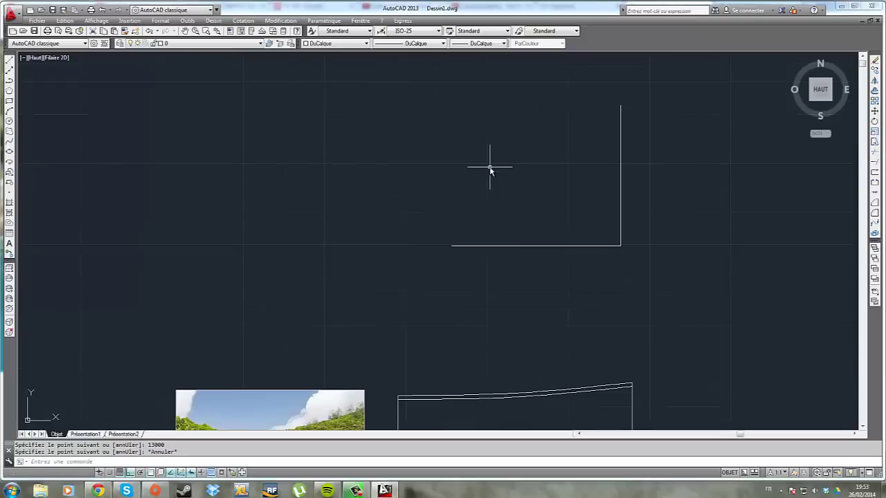
{"action": "scroll", "coordinate": [478, 164], "scroll_direction": "down", "scroll_amount": 2}
{"action": "middle_click_drag", "start_coordinate": [470, 160], "coordinate": [467, 201]}
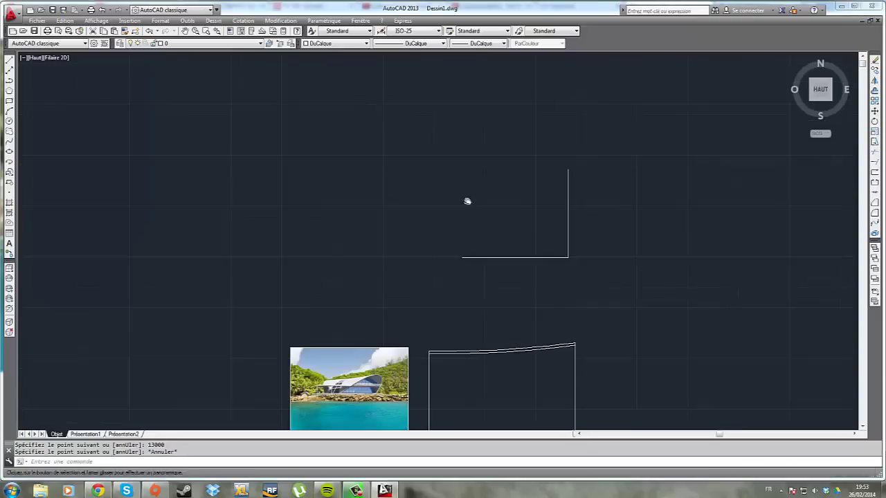
{"action": "left_click", "coordinate": [9, 111]}
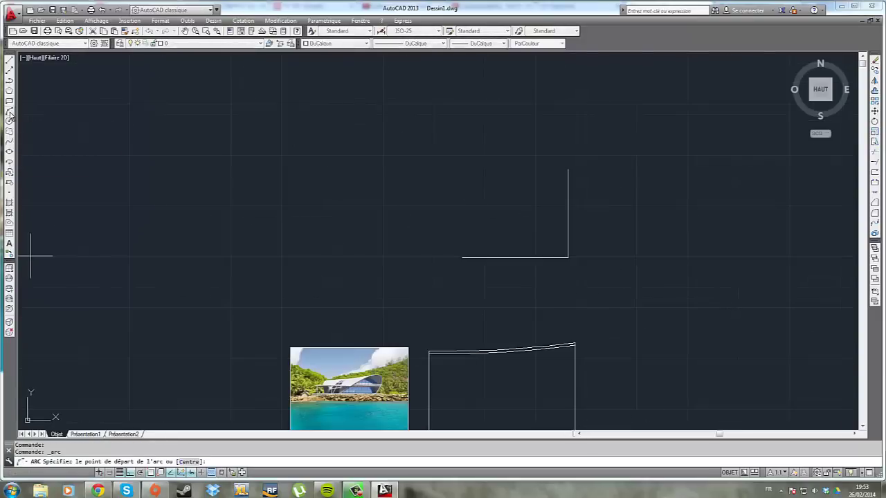
{"action": "left_click", "coordinate": [9, 144]}
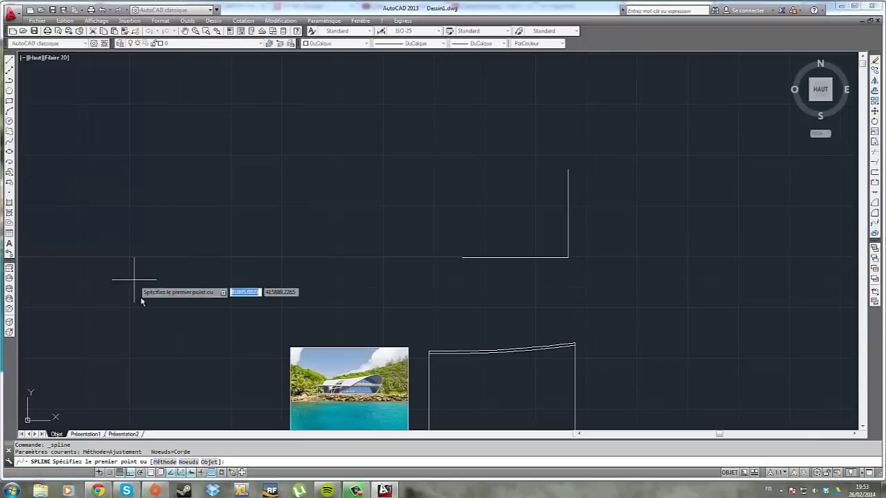
{"action": "left_click", "coordinate": [129, 473]}
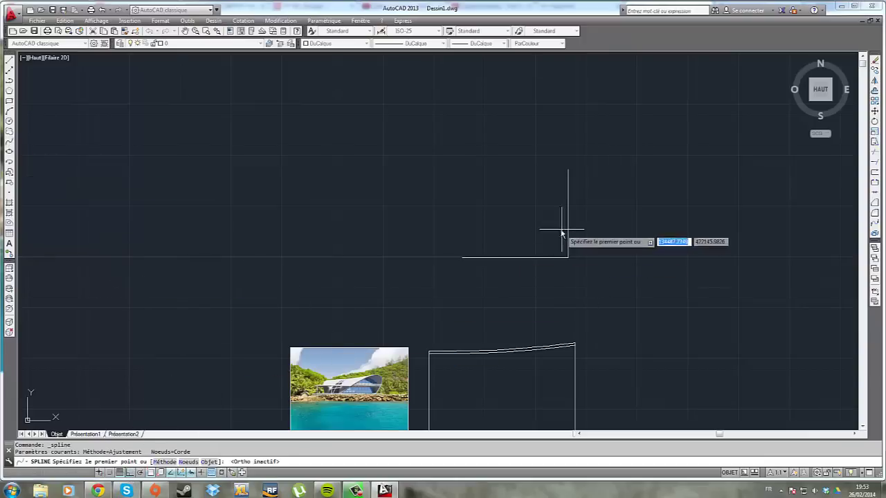
{"action": "left_click", "coordinate": [460, 260]}
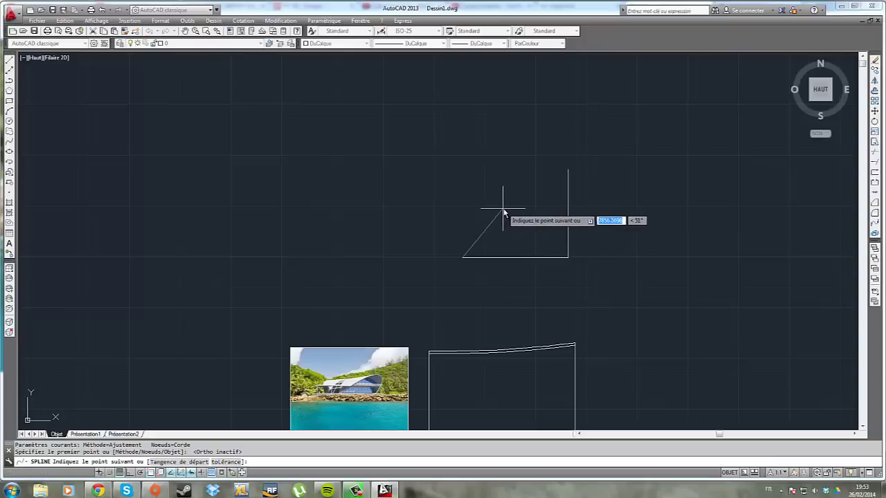
{"action": "left_click", "coordinate": [504, 205]}
{"action": "left_click", "coordinate": [568, 170]}
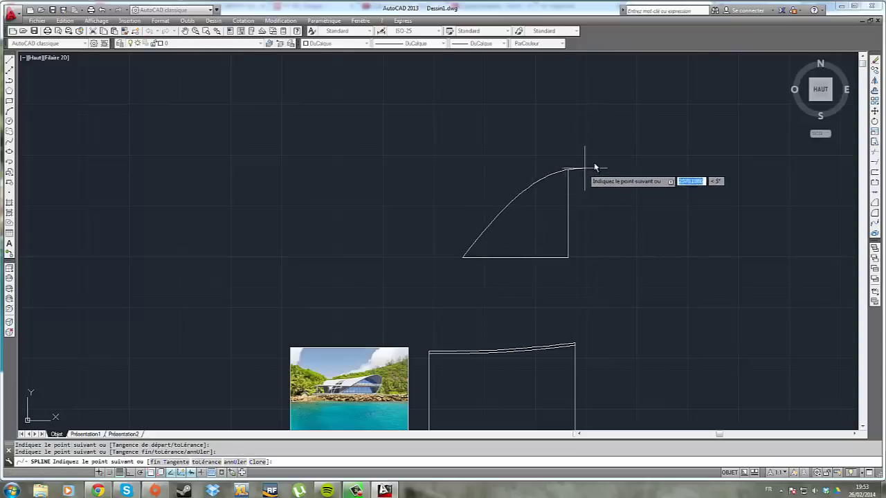
{"action": "key", "text": "Return"}
Try a fuller curve by stretching the spline's middle fit point up and outward
{"action": "scroll", "coordinate": [568, 181], "scroll_direction": "up", "scroll_amount": 1}
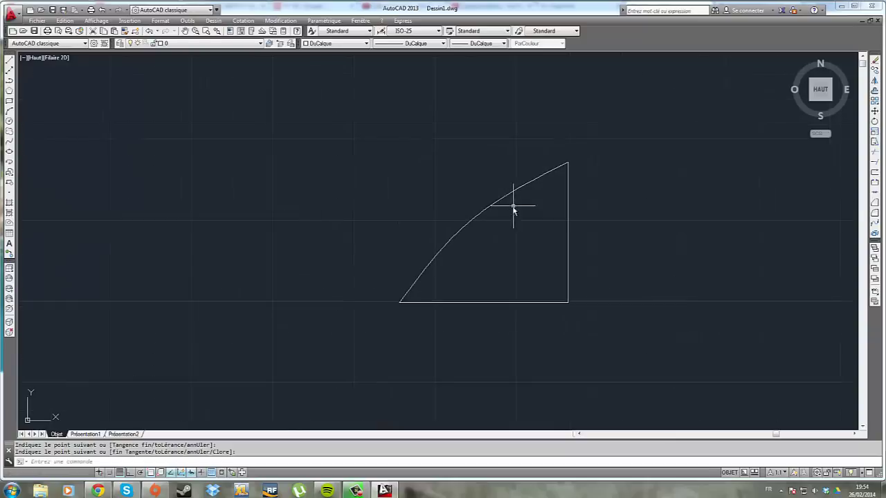
{"action": "left_click", "coordinate": [488, 212]}
{"action": "scroll", "coordinate": [492, 229], "scroll_direction": "down", "scroll_amount": 1}
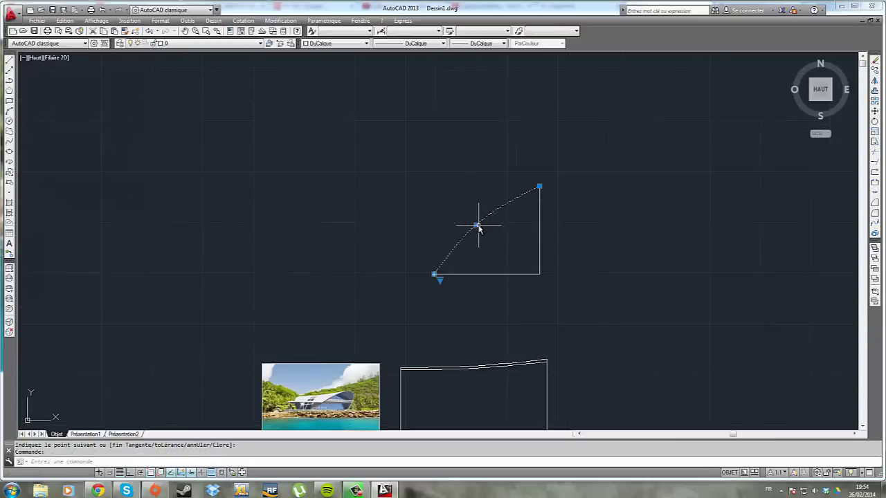
{"action": "left_click", "coordinate": [477, 225]}
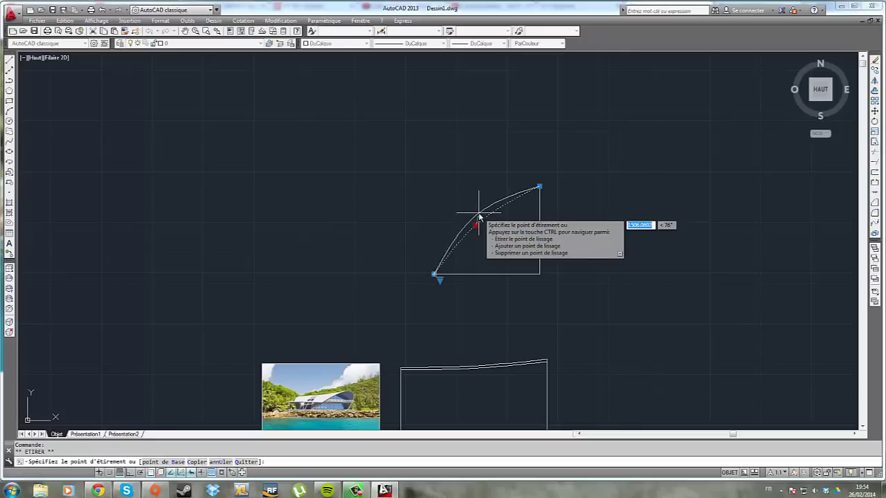
{"action": "key", "text": "Escape"}
{"action": "key", "text": "Escape"}
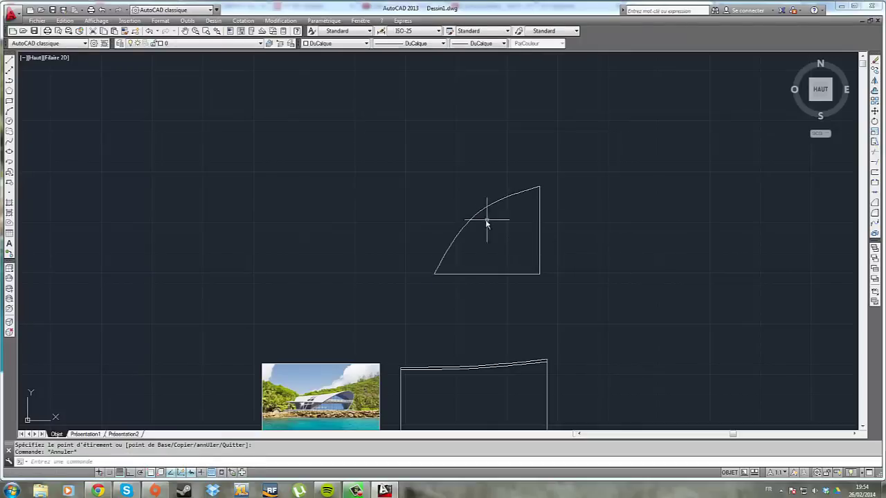
Compare the curve with the house in the reference image and stretch the spline's middle fit point inward to flatten it
{"action": "scroll", "coordinate": [487, 222], "scroll_direction": "up", "scroll_amount": 5}
{"action": "scroll", "coordinate": [484, 222], "scroll_direction": "down", "scroll_amount": 5}
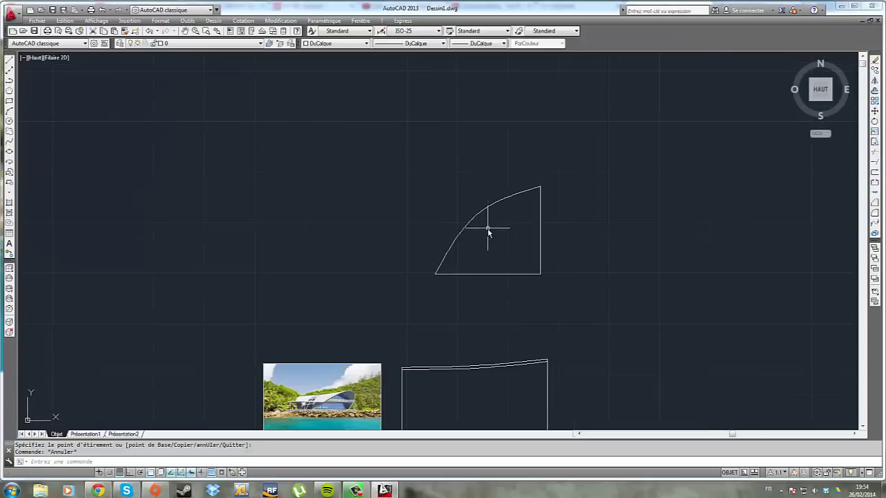
{"action": "scroll", "coordinate": [467, 255], "scroll_direction": "down", "scroll_amount": 2}
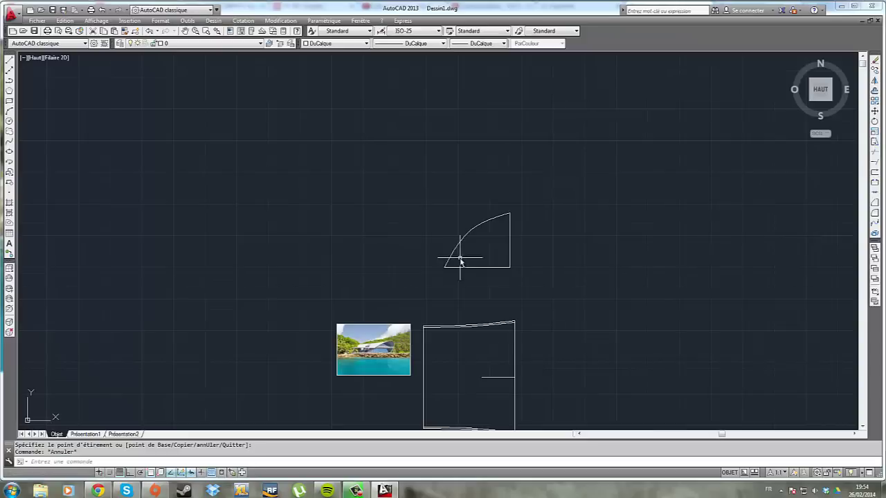
{"action": "scroll", "coordinate": [360, 367], "scroll_direction": "up", "scroll_amount": 10}
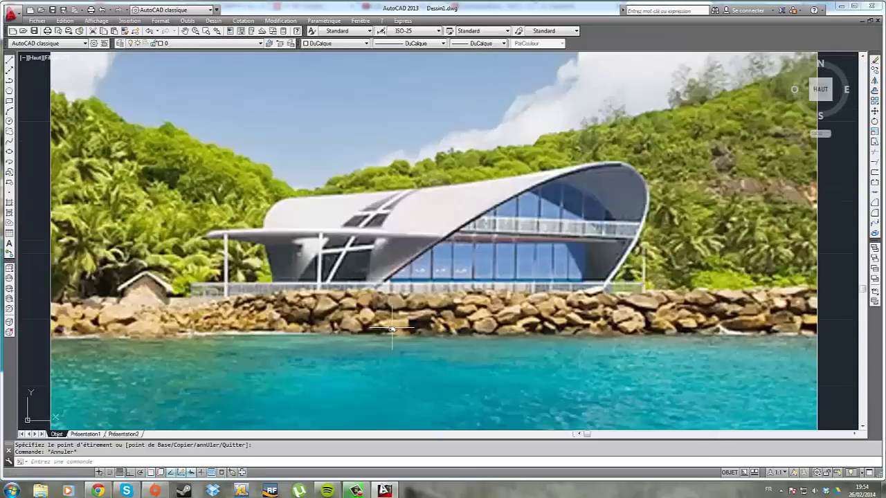
{"action": "scroll", "coordinate": [392, 330], "scroll_direction": "down", "scroll_amount": 10}
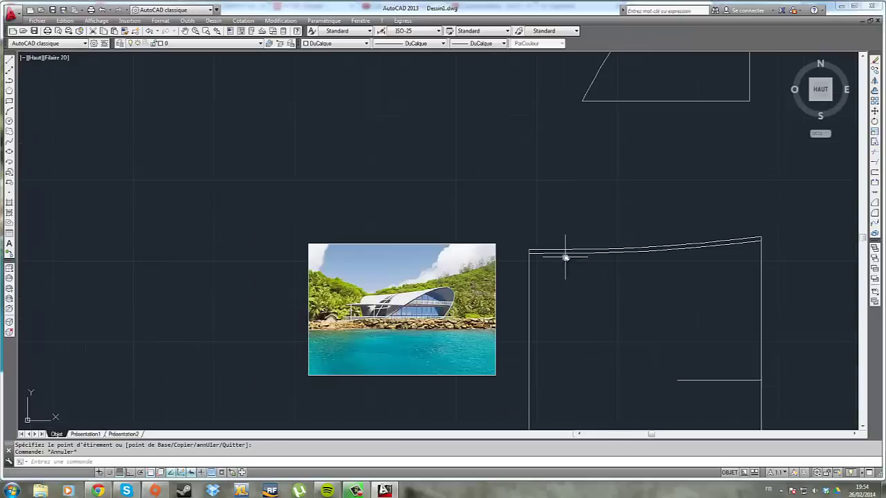
{"action": "scroll", "coordinate": [439, 257], "scroll_direction": "up", "scroll_amount": 4}
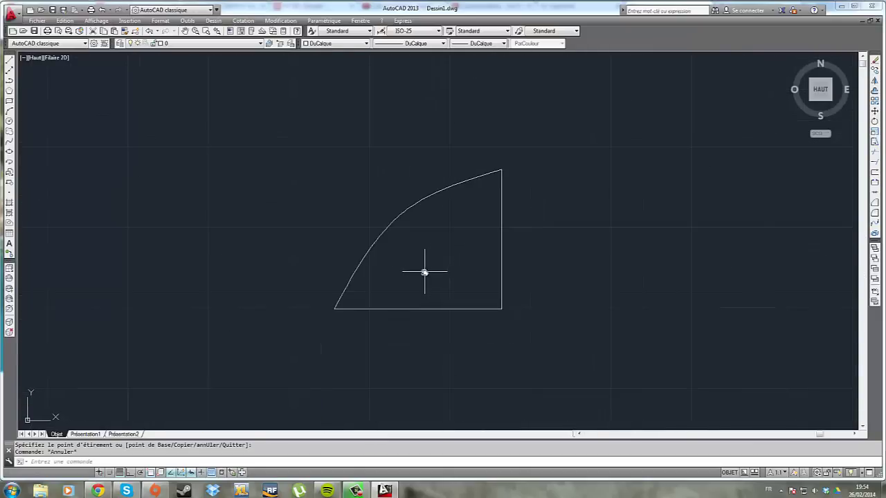
{"action": "scroll", "coordinate": [424, 272], "scroll_direction": "down", "scroll_amount": 2}
{"action": "left_click", "coordinate": [398, 234]}
{"action": "left_click", "coordinate": [410, 234]}
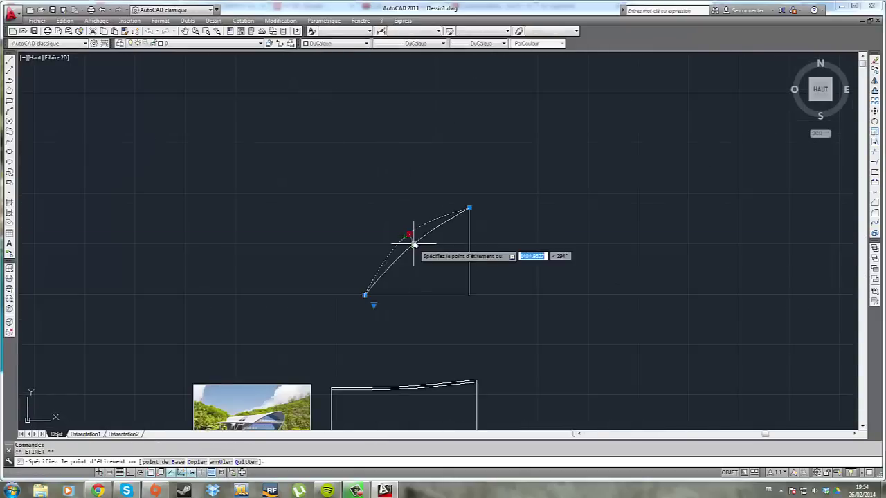
{"action": "left_click", "coordinate": [411, 243]}
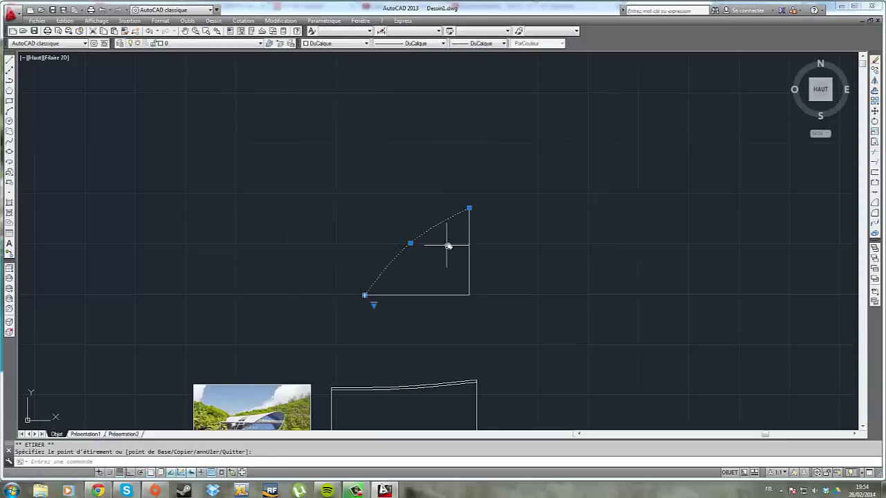
{"action": "key", "text": "Escape"}
Draw a short horizontal line to the right from the upper end of the vertical line
{"action": "scroll", "coordinate": [430, 247], "scroll_direction": "down", "scroll_amount": 2}
{"action": "scroll", "coordinate": [429, 248], "scroll_direction": "up", "scroll_amount": 5}
{"action": "scroll", "coordinate": [429, 248], "scroll_direction": "down", "scroll_amount": 5}
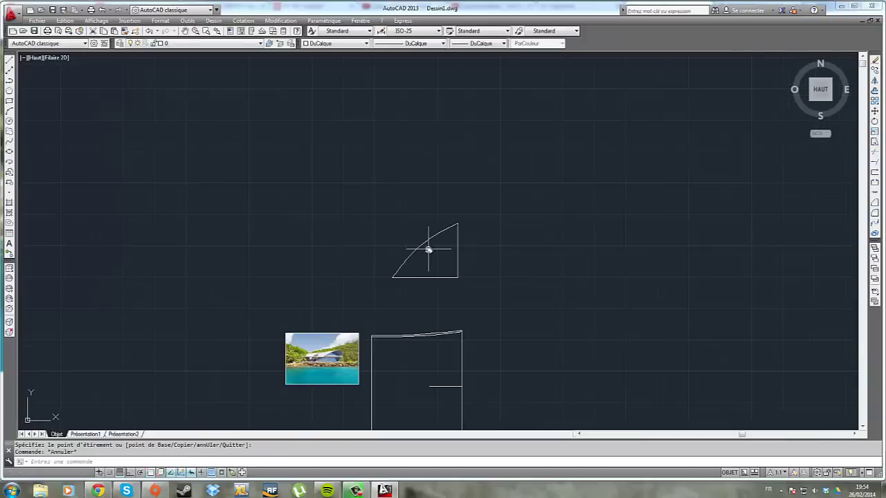
{"action": "scroll", "coordinate": [464, 276], "scroll_direction": "down", "scroll_amount": 3}
{"action": "scroll", "coordinate": [483, 277], "scroll_direction": "up", "scroll_amount": 5}
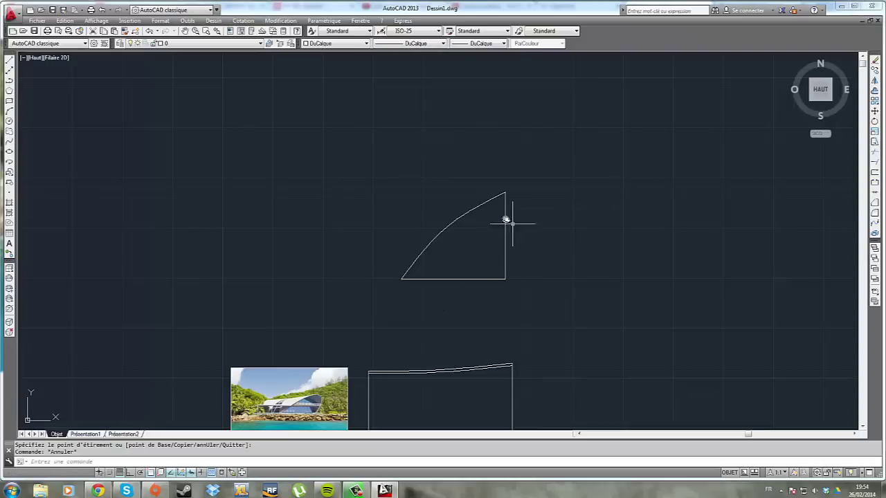
{"action": "scroll", "coordinate": [503, 215], "scroll_direction": "up", "scroll_amount": 2}
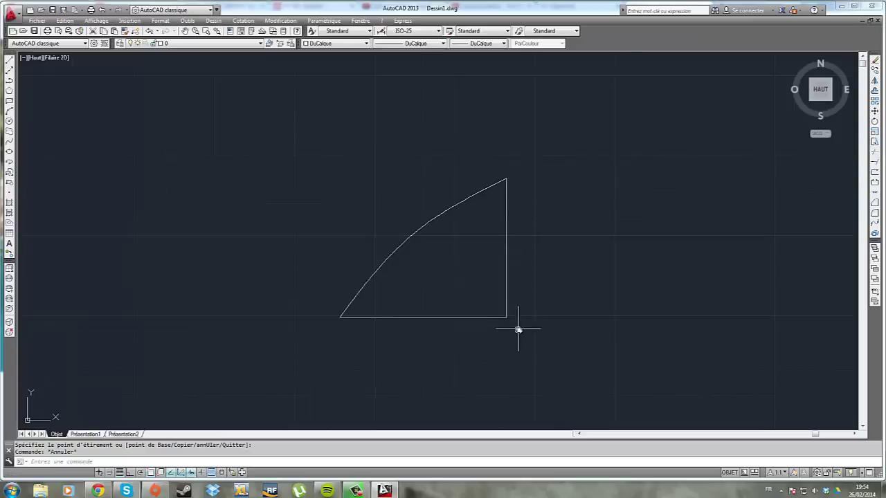
{"action": "left_click", "coordinate": [11, 61]}
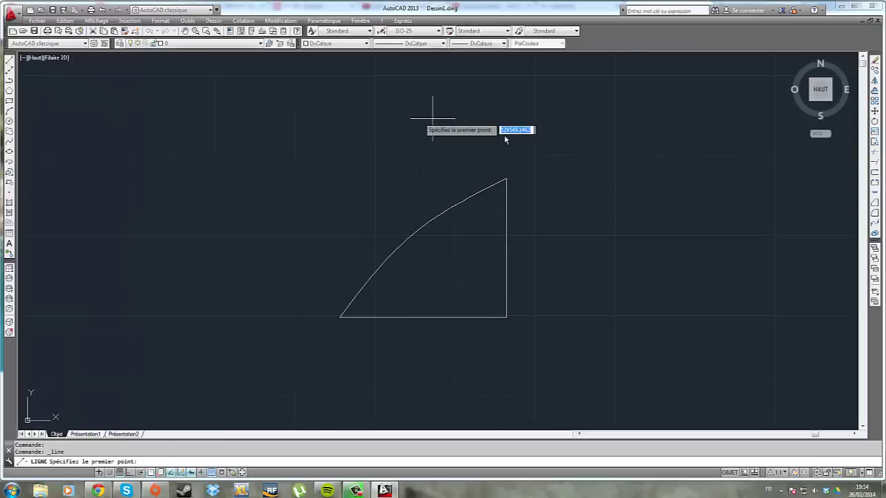
{"action": "left_click", "coordinate": [527, 135]}
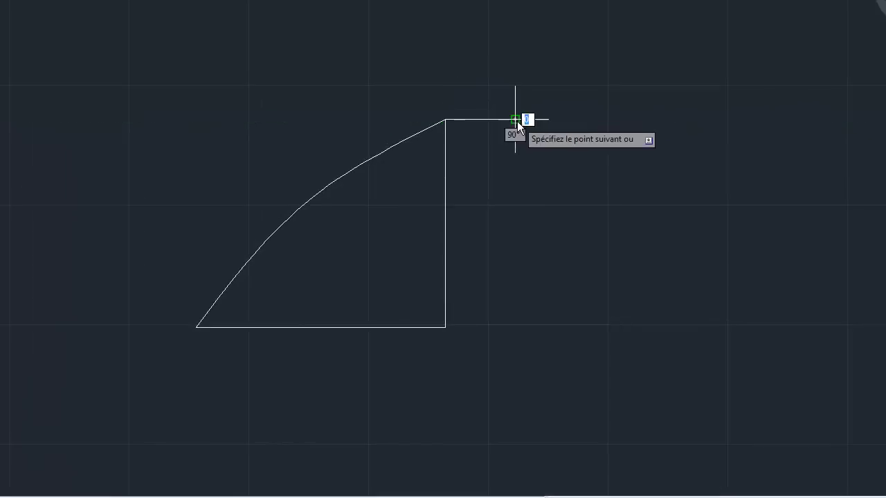
{"action": "key", "text": "Escape"}
Move the vertical and base lines together to the right, from the spline's upper end to the short top line's free end
{"action": "left_click", "coordinate": [538, 277]}
{"action": "left_click", "coordinate": [424, 233]}
{"action": "left_click", "coordinate": [479, 363]}
{"action": "left_click", "coordinate": [414, 311]}
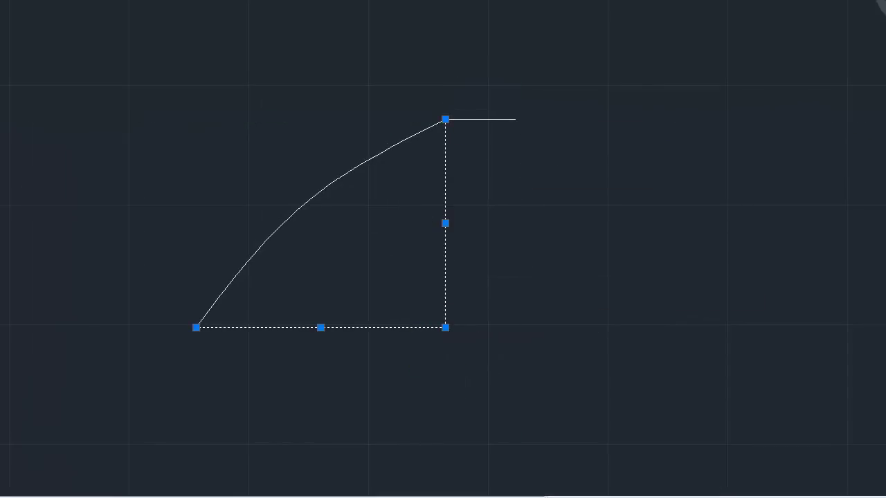
{"action": "left_click", "coordinate": [446, 119]}
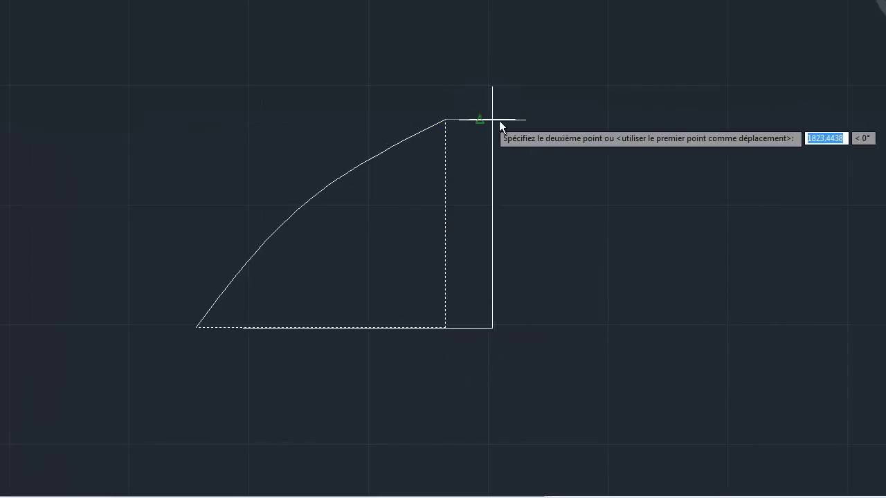
{"action": "left_click", "coordinate": [513, 120]}
Stretch the base line's left end to the spline's lower end to close the outline
{"action": "left_click", "coordinate": [461, 120]}
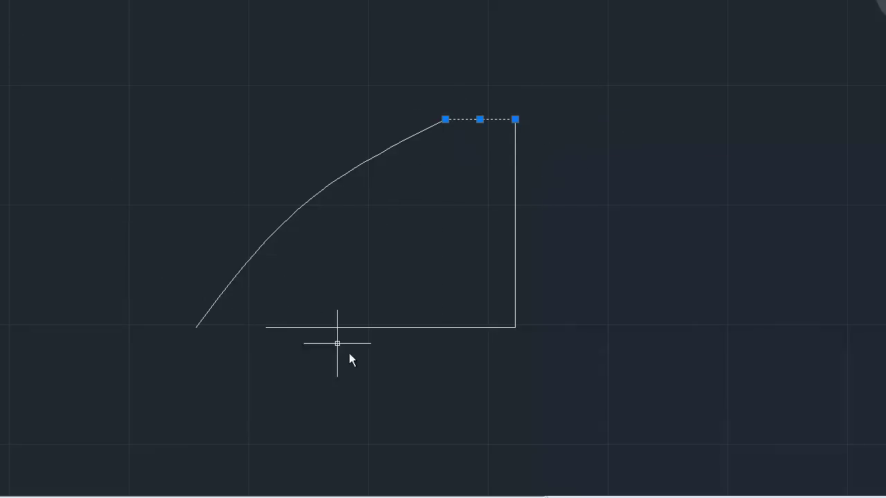
{"action": "left_click", "coordinate": [308, 327]}
{"action": "left_click", "coordinate": [267, 327]}
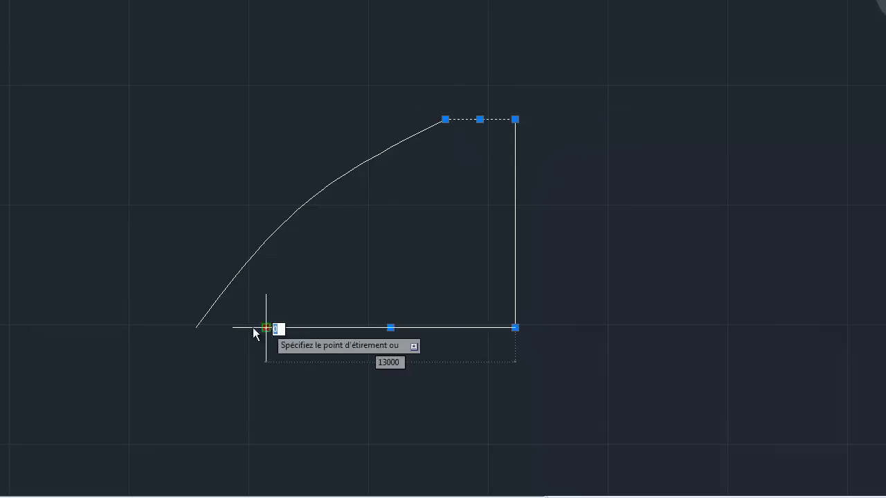
{"action": "left_click", "coordinate": [197, 327]}
{"action": "key", "text": "Escape"}
Convert the closed outline made of the spline and the three straight lines into a region
{"action": "left_click", "coordinate": [610, 394]}
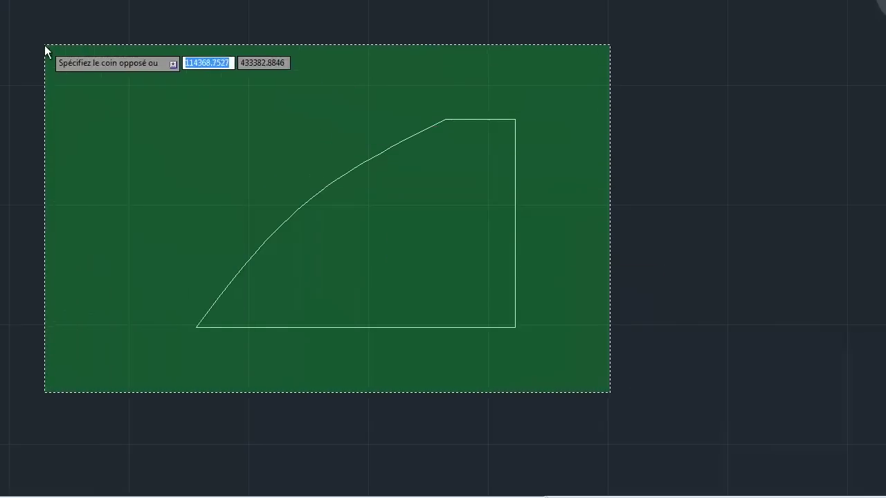
{"action": "left_click", "coordinate": [44, 45]}
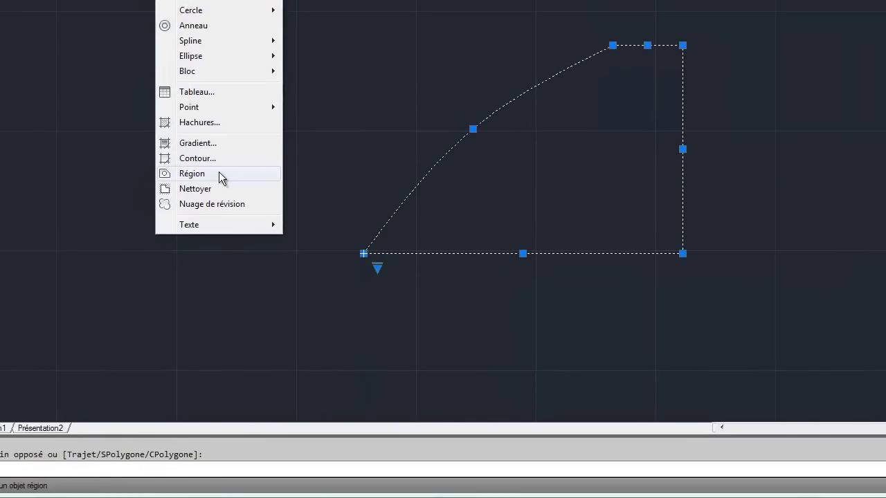
{"action": "left_click", "coordinate": [145, 204]}
{"action": "left_click", "coordinate": [721, 340]}
{"action": "left_click", "coordinate": [221, 63]}
{"action": "key", "text": "Return"}
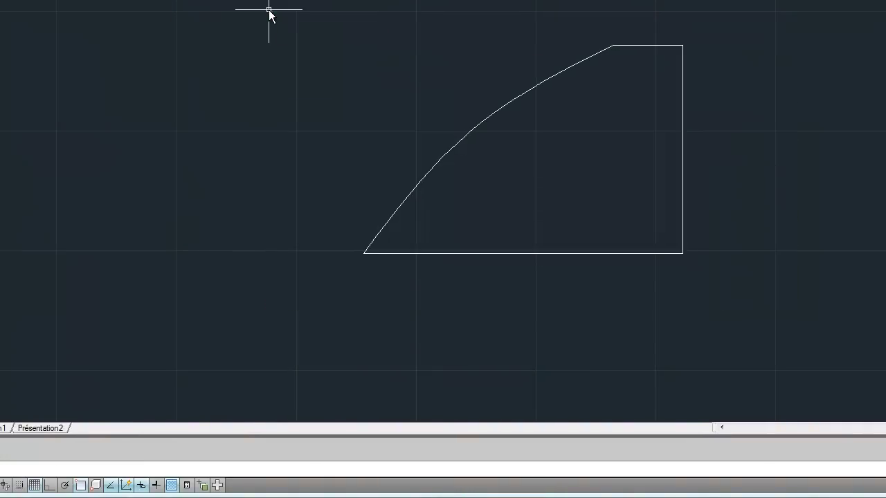
{"action": "left_click", "coordinate": [517, 82]}
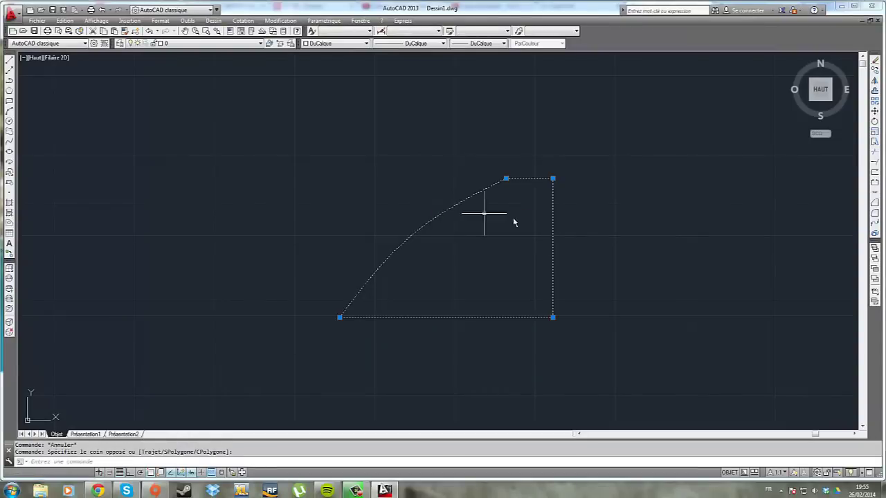
{"action": "key", "text": "Escape"}
Extrude the curved-edge region into a solid with a height of 30000
{"action": "scroll", "coordinate": [483, 260], "scroll_direction": "down", "scroll_amount": 6}
{"action": "left_click", "coordinate": [488, 288]}
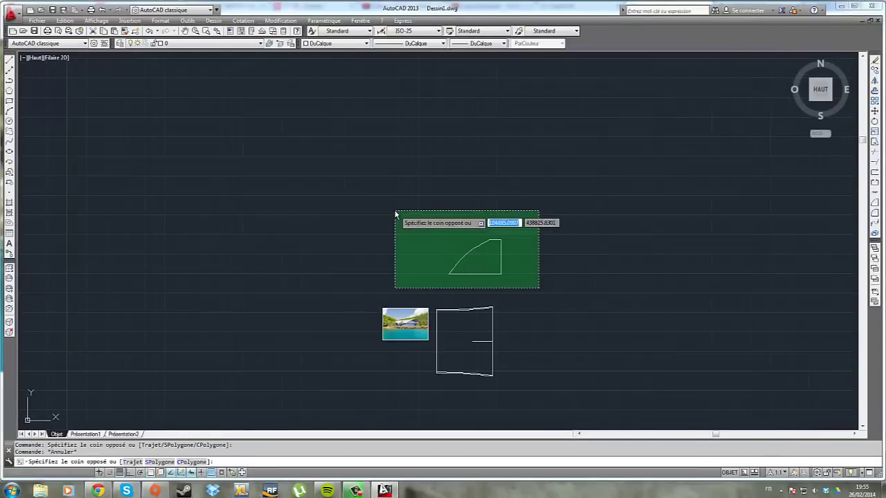
{"action": "left_click", "coordinate": [394, 212]}
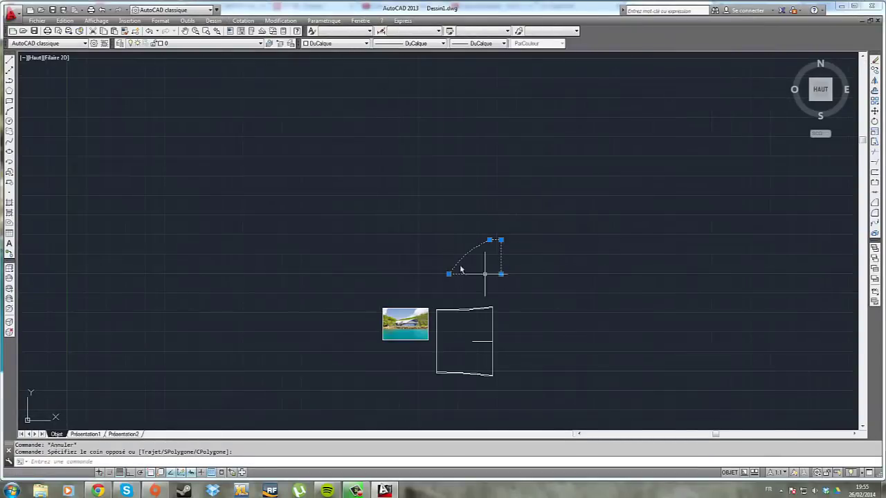
{"action": "left_click", "coordinate": [214, 20]}
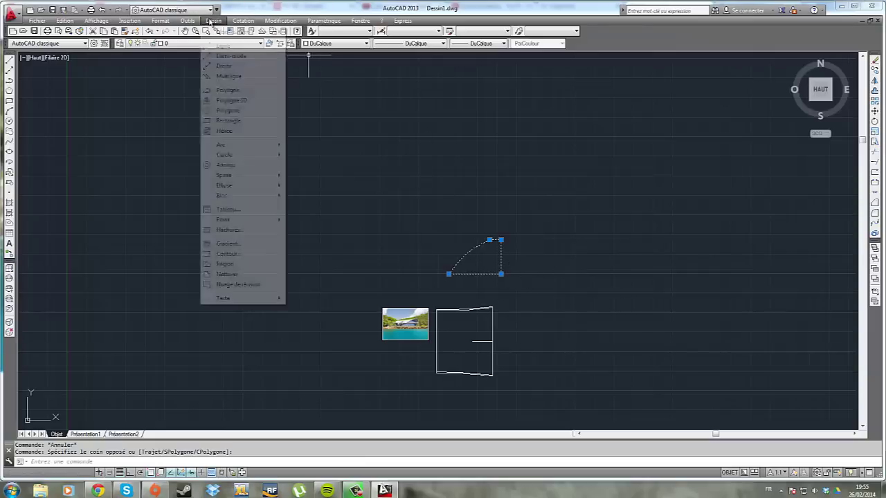
{"action": "mouse_move", "coordinate": [228, 36]}
{"action": "left_click", "coordinate": [327, 120]}
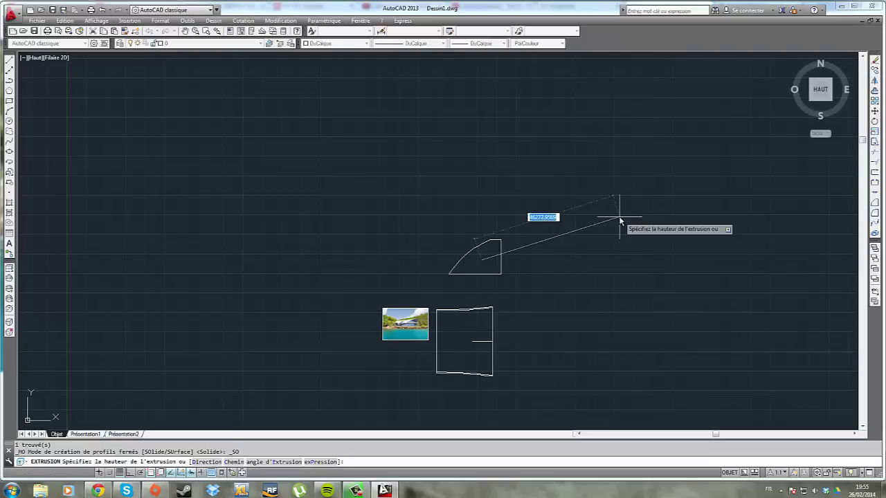
{"action": "type", "text": "30000"}
{"action": "key", "text": "Return"}
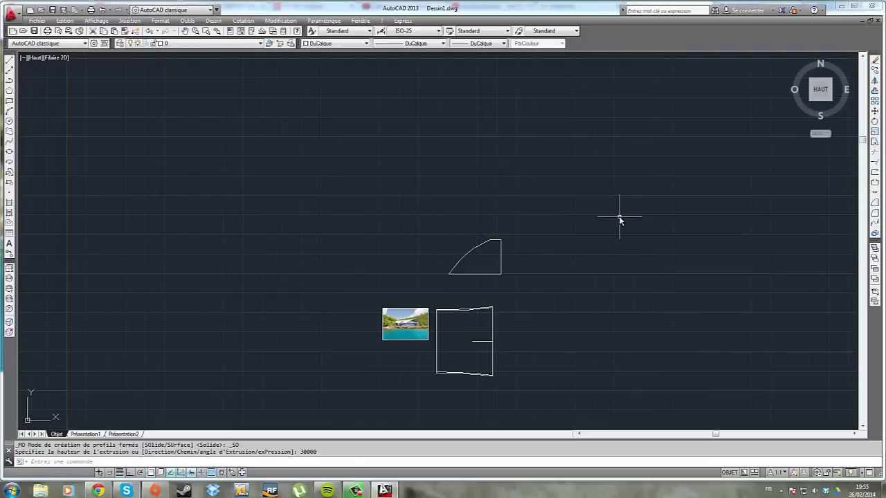
{"action": "key", "text": "Escape"}
Orbit freely to an oblique 3D view and examine the extruded solid together with the curved roof solid
{"action": "scroll", "coordinate": [476, 328], "scroll_direction": "down", "scroll_amount": 1}
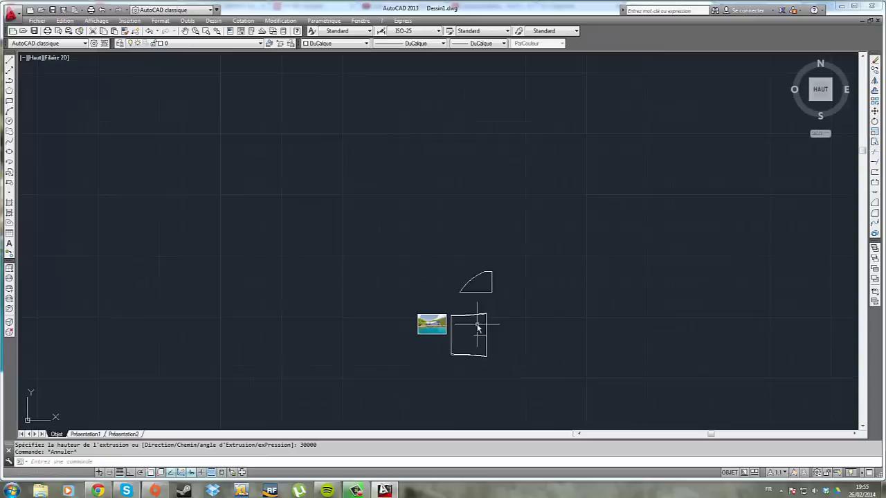
{"action": "scroll", "coordinate": [477, 318], "scroll_direction": "up", "scroll_amount": 3}
{"action": "scroll", "coordinate": [477, 321], "scroll_direction": "down", "scroll_amount": 1}
{"action": "middle_click_drag", "start_coordinate": [523, 351], "coordinate": [509, 222]}
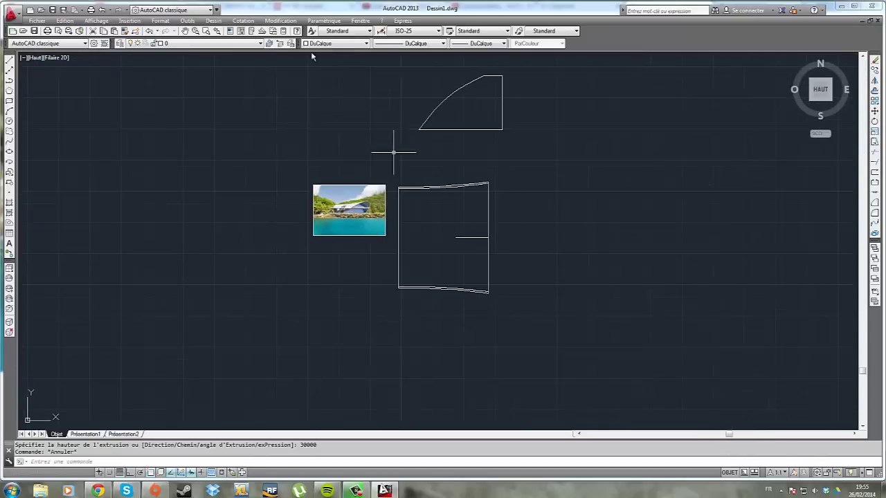
{"action": "left_click", "coordinate": [96, 21]}
{"action": "mouse_move", "coordinate": [118, 107]}
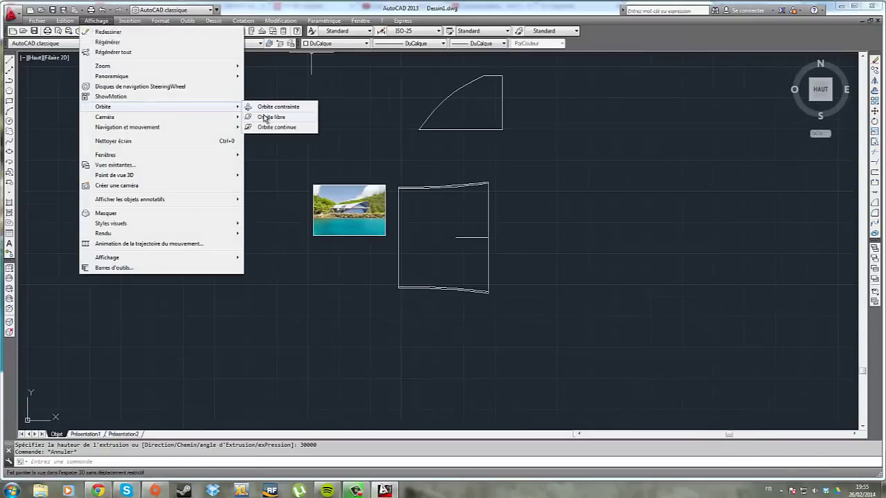
{"action": "left_click", "coordinate": [256, 115]}
{"action": "left_click_drag", "start_coordinate": [531, 276], "coordinate": [379, 245]}
{"action": "left_click_drag", "start_coordinate": [485, 226], "coordinate": [469, 227]}
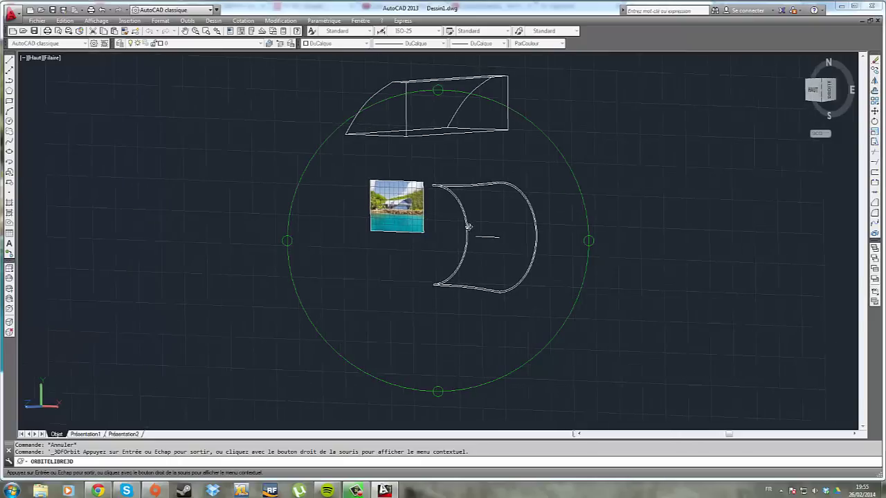
{"action": "key", "text": "Escape"}
{"action": "scroll", "coordinate": [488, 226], "scroll_direction": "up", "scroll_amount": 4}
{"action": "scroll", "coordinate": [487, 225], "scroll_direction": "down", "scroll_amount": 4}
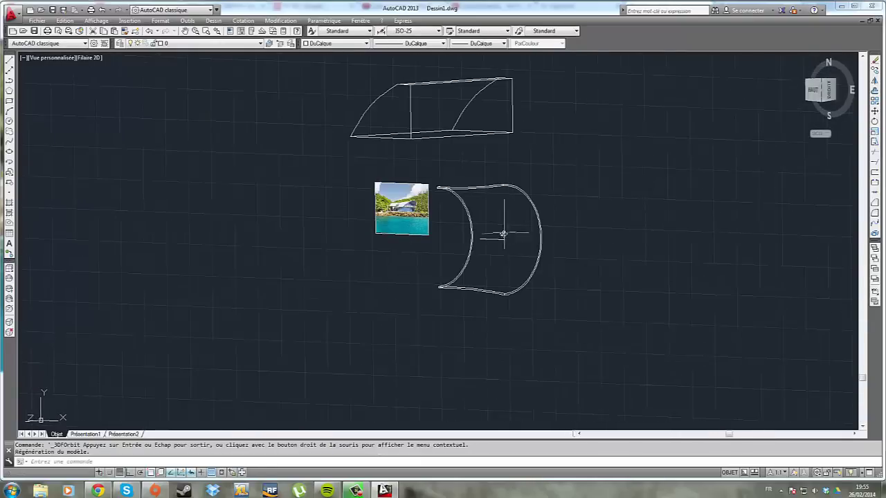
Rotate the curved roof solid 90 degrees about the X axis with 3D Rotate
{"action": "left_click", "coordinate": [482, 299]}
{"action": "left_click", "coordinate": [474, 286]}
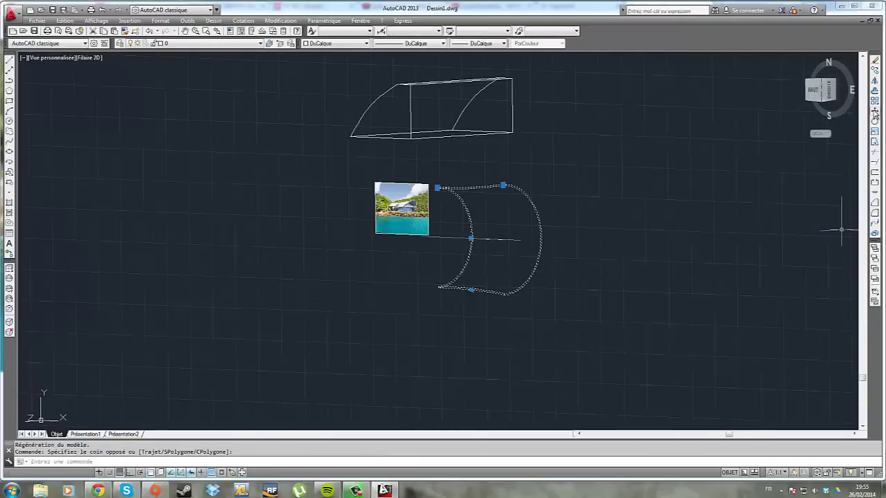
{"action": "left_click", "coordinate": [237, 21]}
{"action": "mouse_move", "coordinate": [266, 21]}
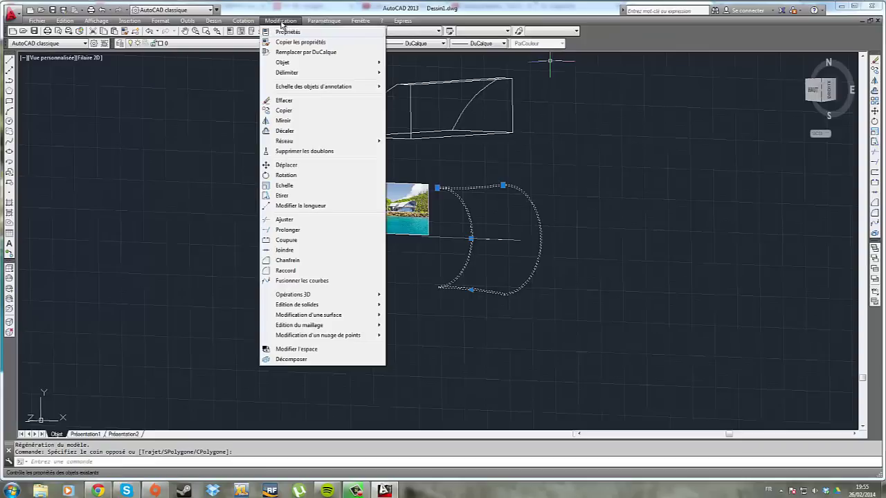
{"action": "mouse_move", "coordinate": [309, 296]}
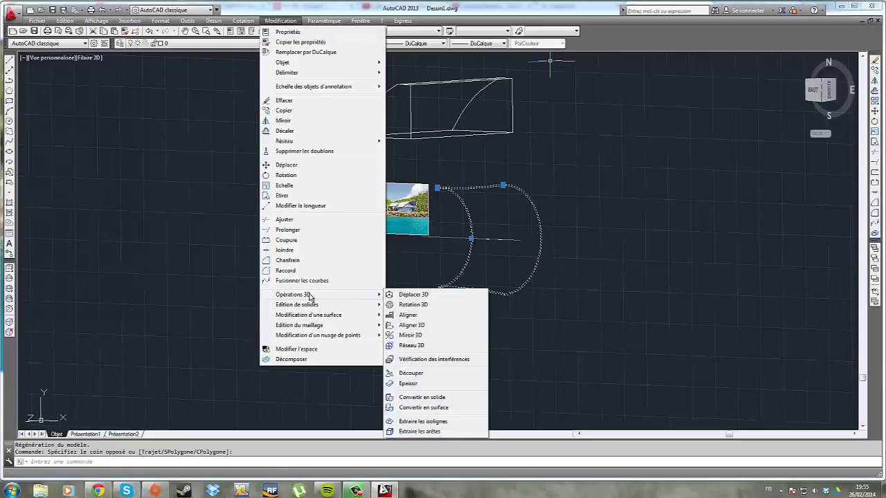
{"action": "left_click", "coordinate": [409, 307]}
{"action": "scroll", "coordinate": [486, 228], "scroll_direction": "up", "scroll_amount": 5}
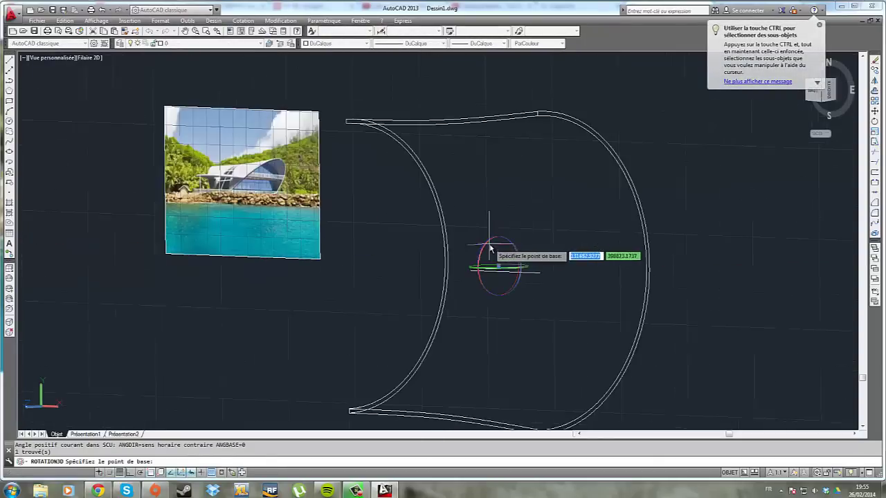
{"action": "scroll", "coordinate": [489, 253], "scroll_direction": "down", "scroll_amount": 10}
{"action": "scroll", "coordinate": [487, 261], "scroll_direction": "up", "scroll_amount": 8}
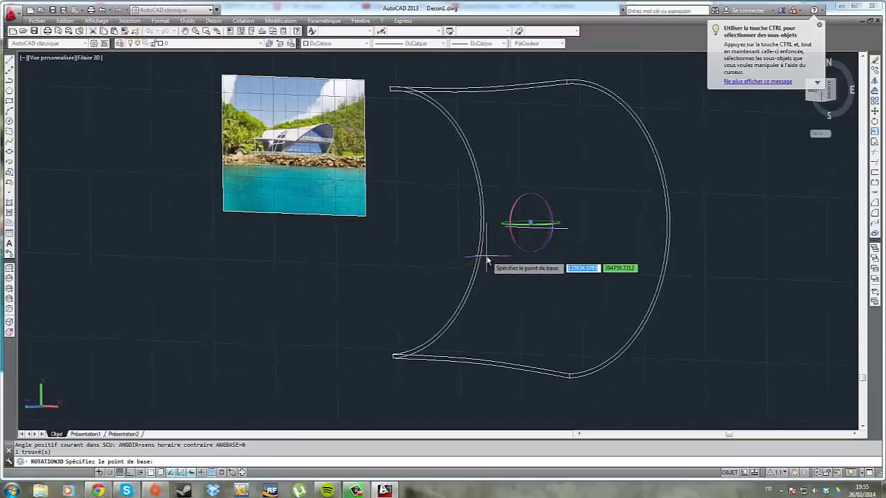
{"action": "left_click", "coordinate": [510, 227]}
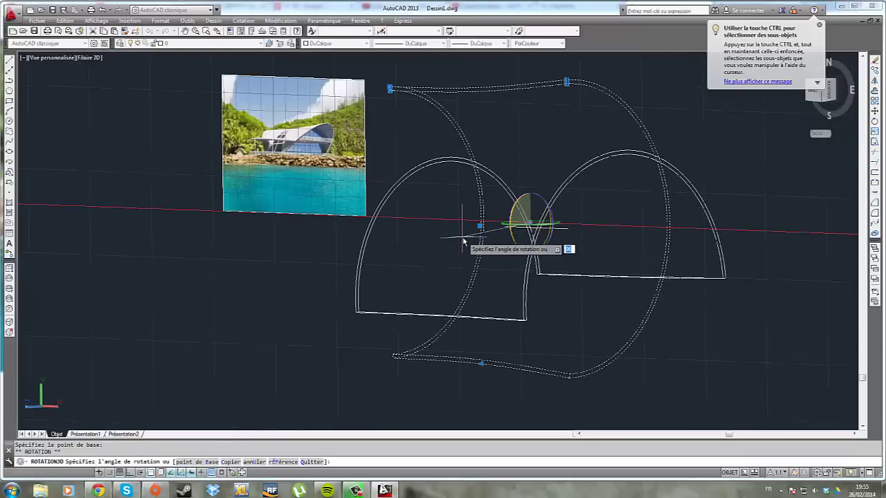
{"action": "type", "text": "90"}
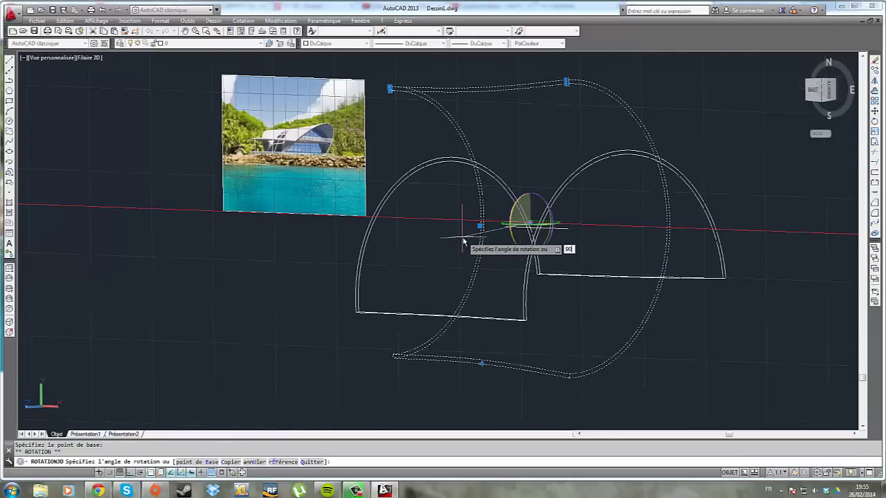
{"action": "key", "text": "Return"}
{"action": "scroll", "coordinate": [513, 226], "scroll_direction": "down", "scroll_amount": 5}
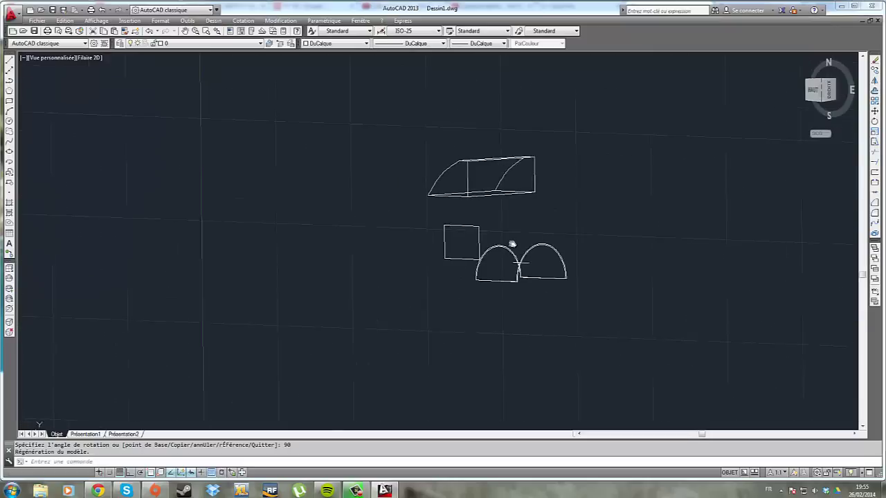
{"action": "scroll", "coordinate": [511, 244], "scroll_direction": "up", "scroll_amount": 2}
{"action": "scroll", "coordinate": [525, 186], "scroll_direction": "down", "scroll_amount": 2}
{"action": "key", "text": "Escape"}
Try to rotate the extruded solid by -90 degrees about the Y axis with 3D Rotate
{"action": "left_click", "coordinate": [527, 190]}
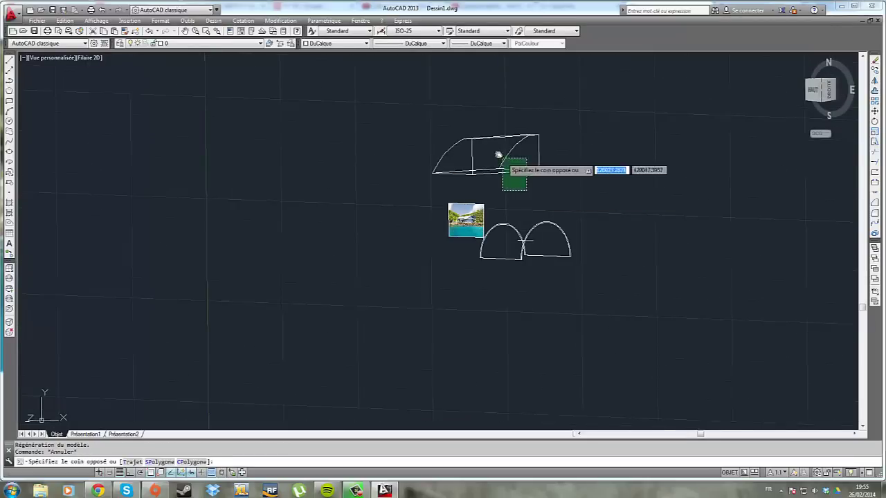
{"action": "left_click", "coordinate": [499, 156]}
{"action": "middle_click_drag", "start_coordinate": [499, 155], "coordinate": [503, 163]}
{"action": "scroll", "coordinate": [503, 164], "scroll_direction": "up", "scroll_amount": 2}
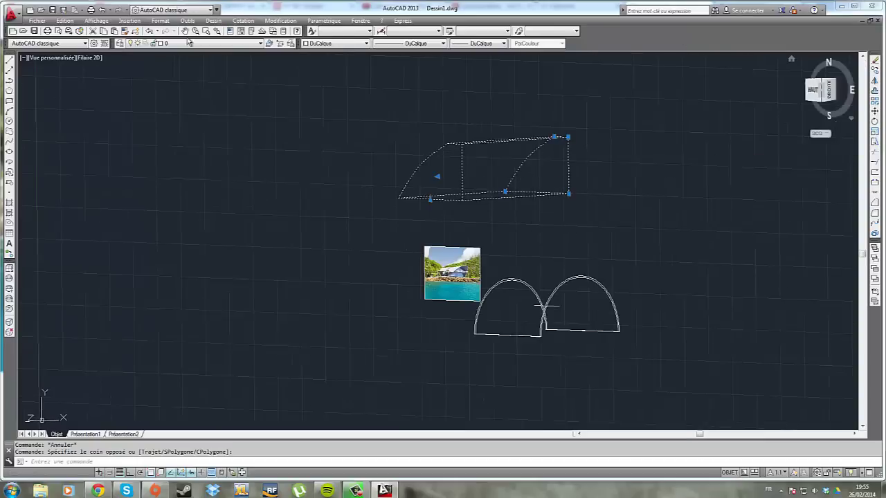
{"action": "left_click", "coordinate": [254, 23]}
{"action": "left_click", "coordinate": [245, 21]}
{"action": "left_click", "coordinate": [281, 21]}
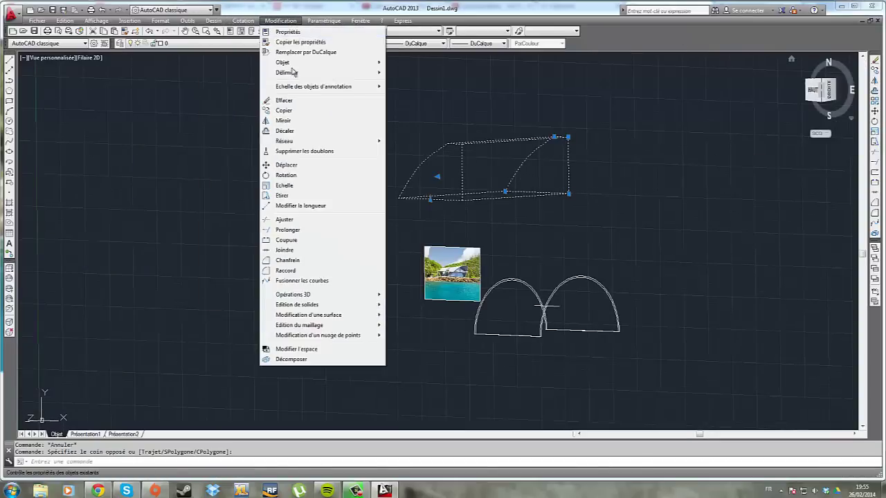
{"action": "mouse_move", "coordinate": [298, 294]}
{"action": "left_click", "coordinate": [422, 305]}
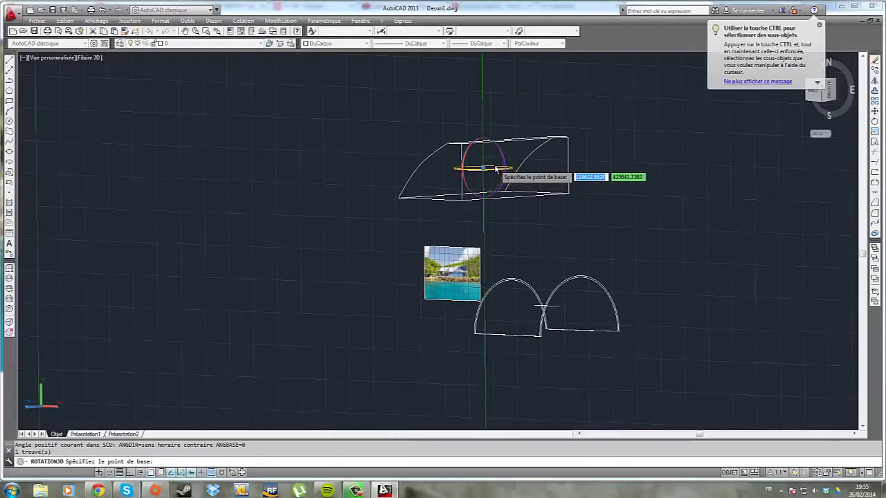
{"action": "left_click", "coordinate": [470, 168]}
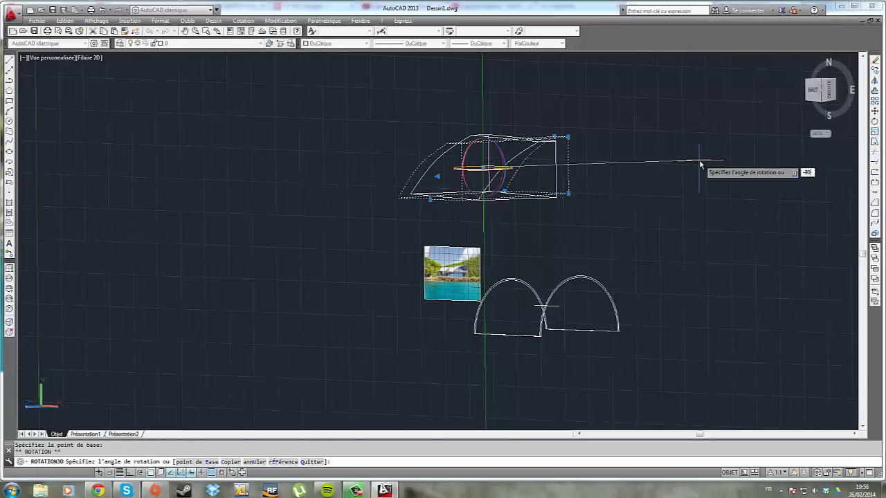
{"action": "key", "text": "Return"}
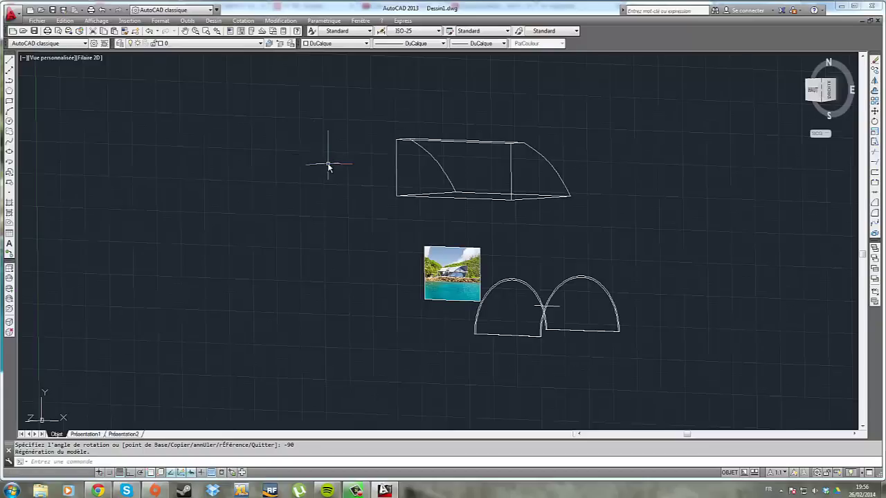
{"action": "key", "text": "ctrl+z"}
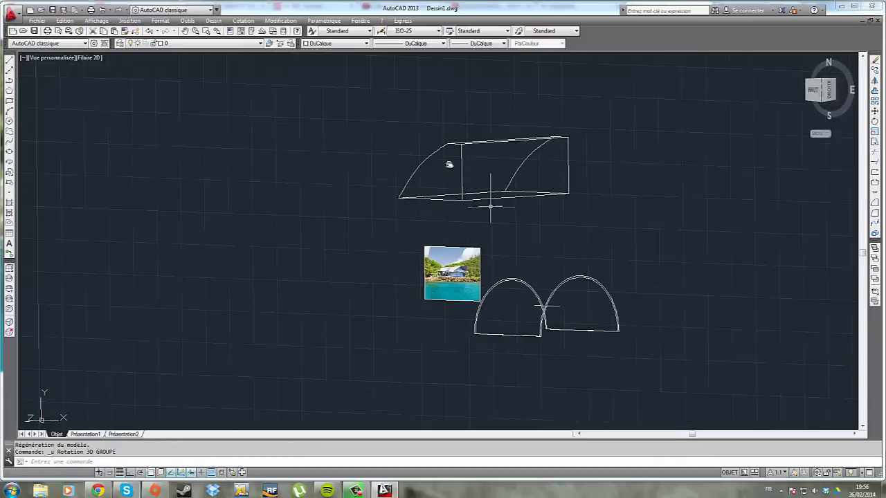
{"action": "scroll", "coordinate": [450, 165], "scroll_direction": "up", "scroll_amount": 2}
{"action": "key", "text": "Escape"}
{"action": "left_click", "coordinate": [489, 227]}
{"action": "left_click", "coordinate": [477, 214]}
{"action": "scroll", "coordinate": [581, 243], "scroll_direction": "down", "scroll_amount": 4}
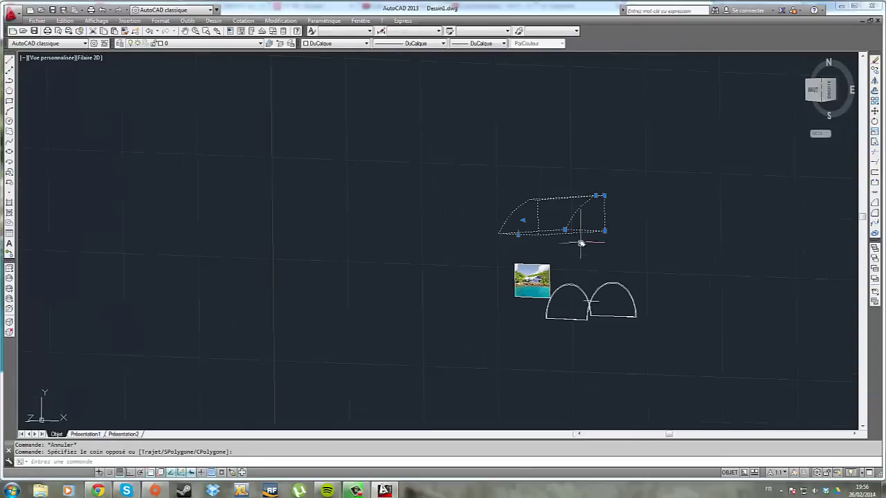
{"action": "scroll", "coordinate": [590, 249], "scroll_direction": "up", "scroll_amount": 2}
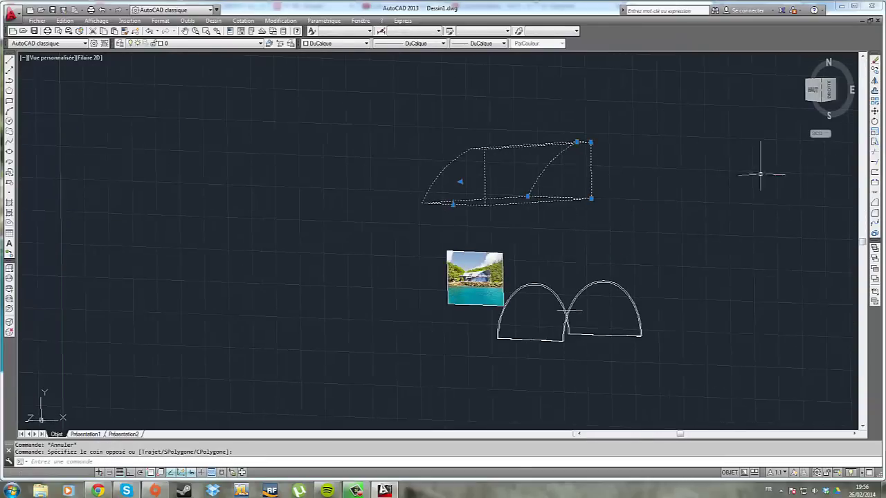
{"action": "left_click", "coordinate": [874, 113]}
{"action": "scroll", "coordinate": [542, 208], "scroll_direction": "up", "scroll_amount": 2}
{"action": "scroll", "coordinate": [542, 208], "scroll_direction": "down", "scroll_amount": 4}
{"action": "key", "text": "Escape"}
{"action": "scroll", "coordinate": [542, 195], "scroll_direction": "up", "scroll_amount": 4}
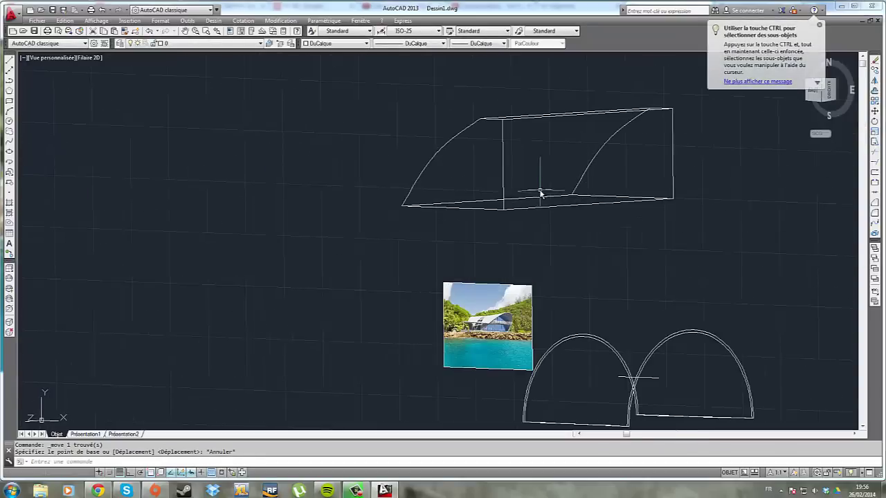
Orbit freely to a more oblique 3D view of the extruded solid and the curved roof
{"action": "left_click", "coordinate": [81, 21]}
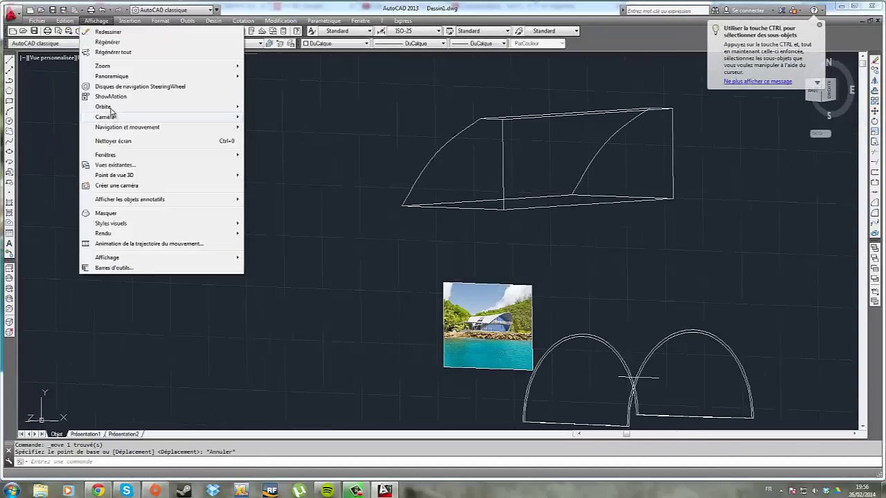
{"action": "mouse_move", "coordinate": [113, 111]}
{"action": "left_click", "coordinate": [268, 117]}
{"action": "left_click_drag", "start_coordinate": [532, 186], "coordinate": [583, 224]}
{"action": "middle_click_drag", "start_coordinate": [583, 225], "coordinate": [575, 221]}
{"action": "key", "text": "Escape"}
Try to move the extruded solid from its lower front corner to the base corner of the curved roof
{"action": "left_click", "coordinate": [529, 233]}
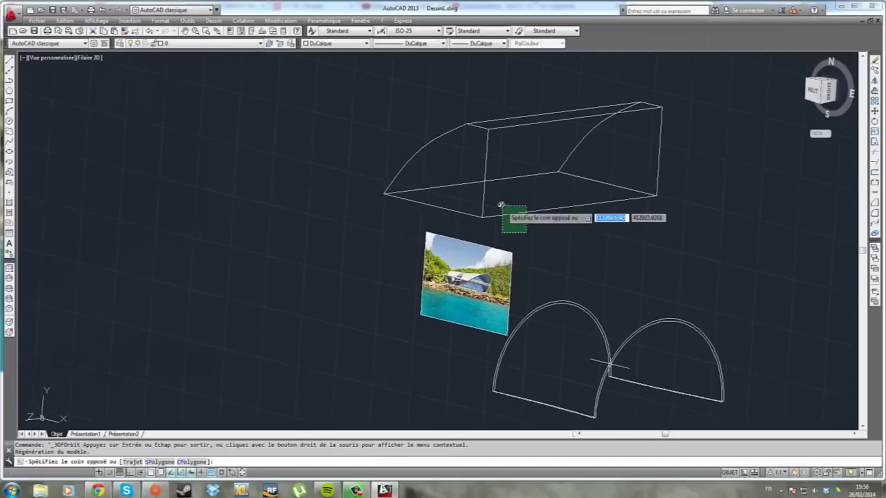
{"action": "left_click", "coordinate": [500, 206]}
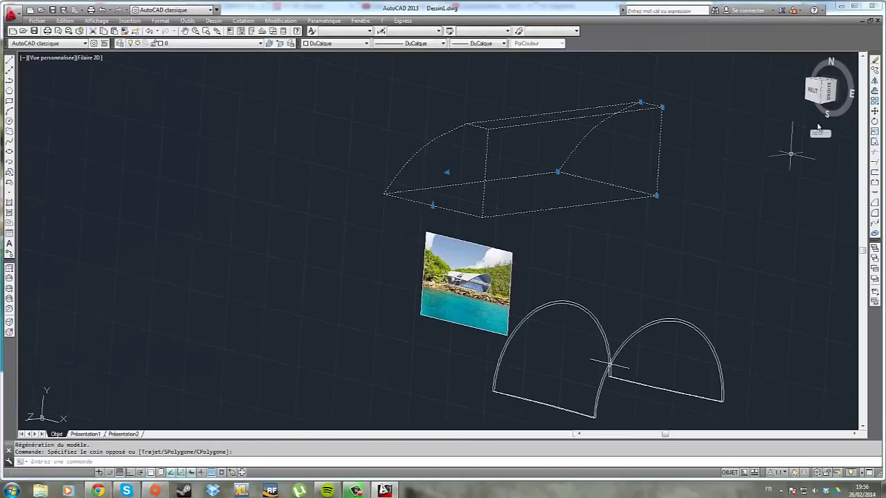
{"action": "left_click", "coordinate": [876, 113]}
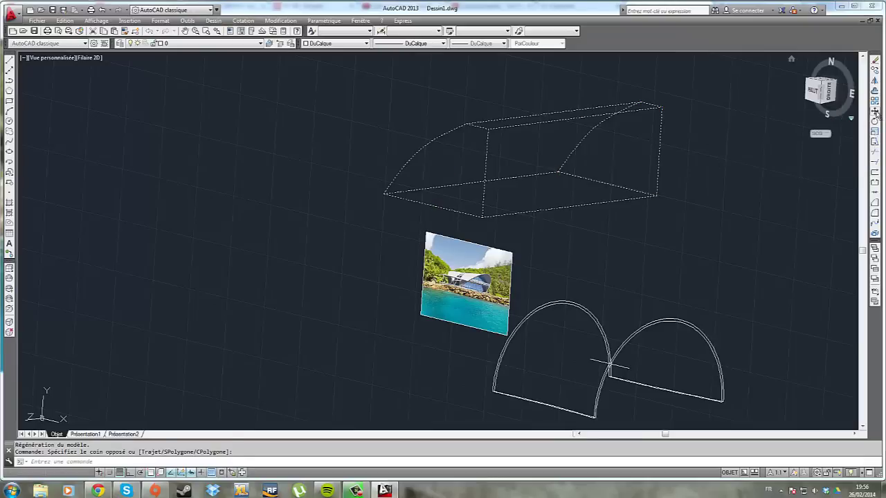
{"action": "left_click", "coordinate": [483, 216]}
{"action": "scroll", "coordinate": [533, 304], "scroll_direction": "up", "scroll_amount": 3}
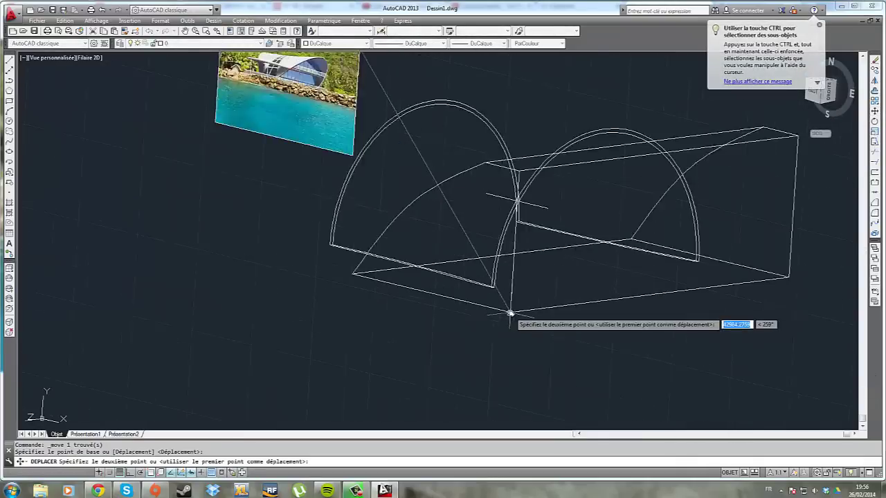
{"action": "scroll", "coordinate": [511, 314], "scroll_direction": "up", "scroll_amount": 3}
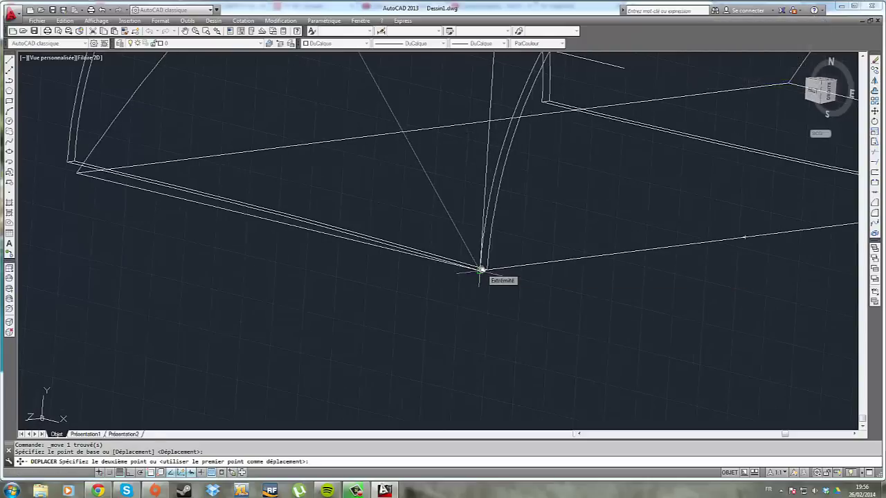
{"action": "scroll", "coordinate": [485, 270], "scroll_direction": "down", "scroll_amount": 5}
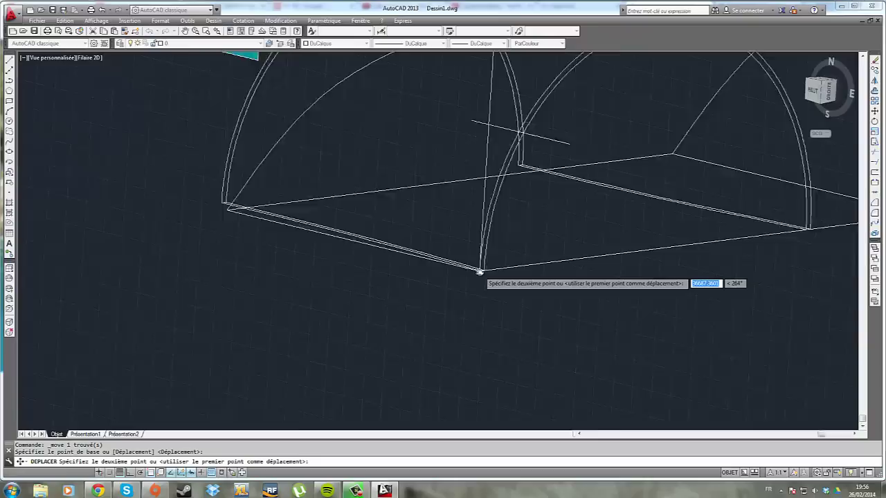
{"action": "key", "text": "Escape"}
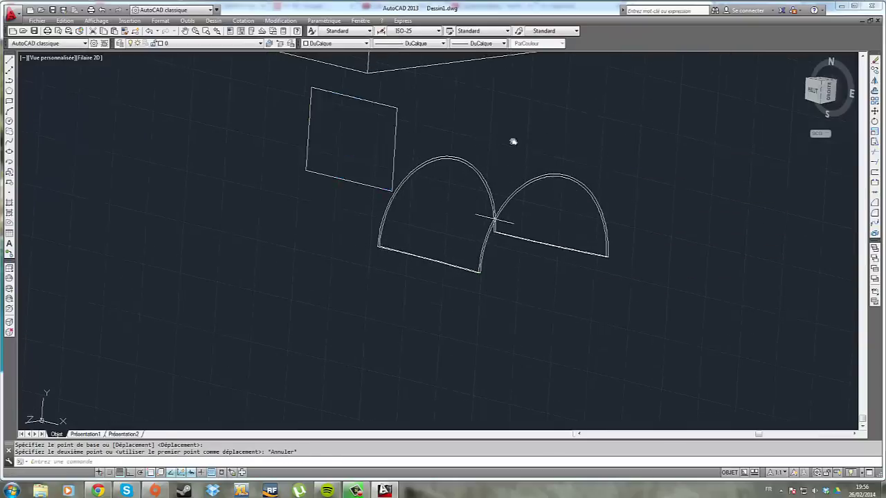
{"action": "middle_click_drag", "start_coordinate": [513, 142], "coordinate": [558, 336]}
{"action": "key", "text": "Escape"}
{"action": "scroll", "coordinate": [433, 170], "scroll_direction": "up", "scroll_amount": 4}
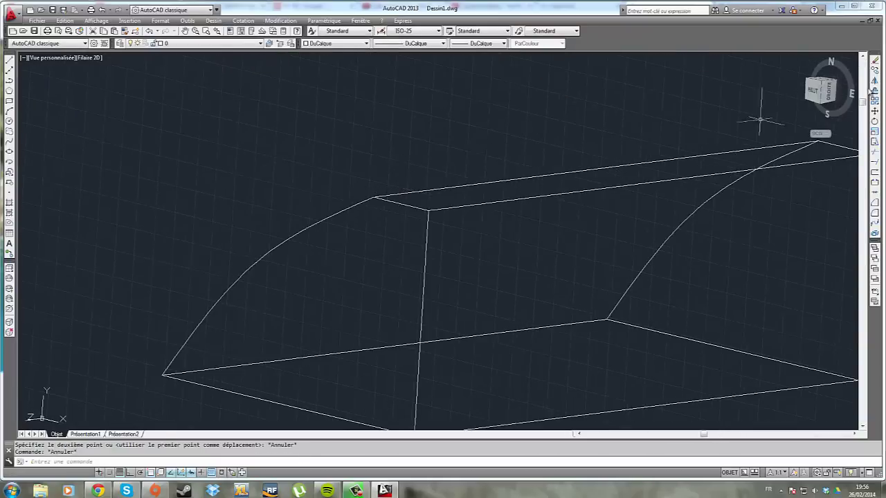
{"action": "left_click", "coordinate": [243, 21]}
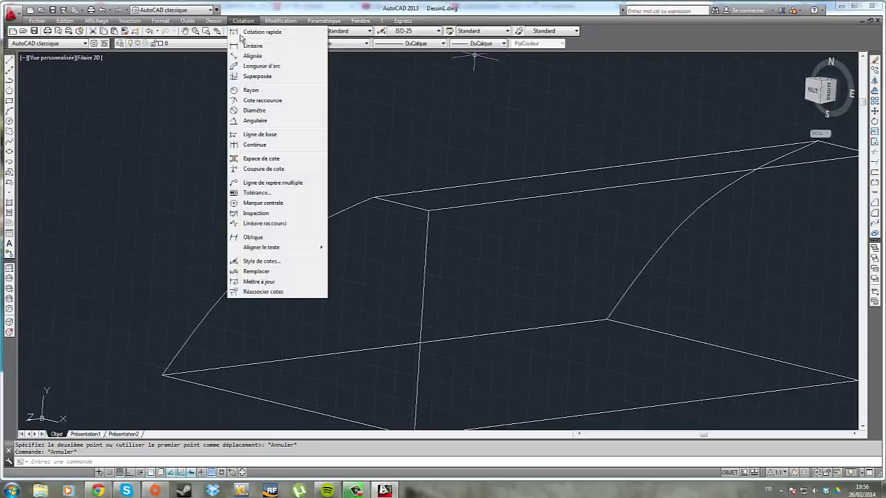
{"action": "left_click", "coordinate": [27, 408]}
{"action": "left_click", "coordinate": [48, 400]}
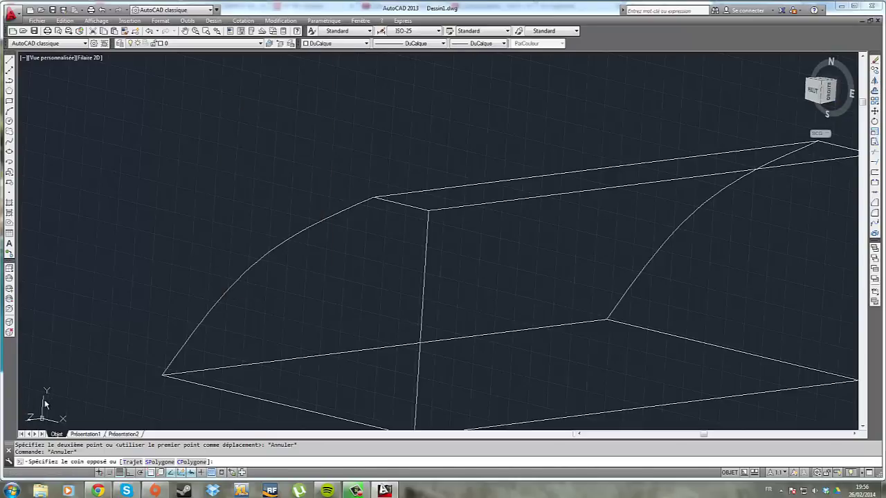
{"action": "left_click", "coordinate": [46, 403]}
{"action": "key", "text": "Escape"}
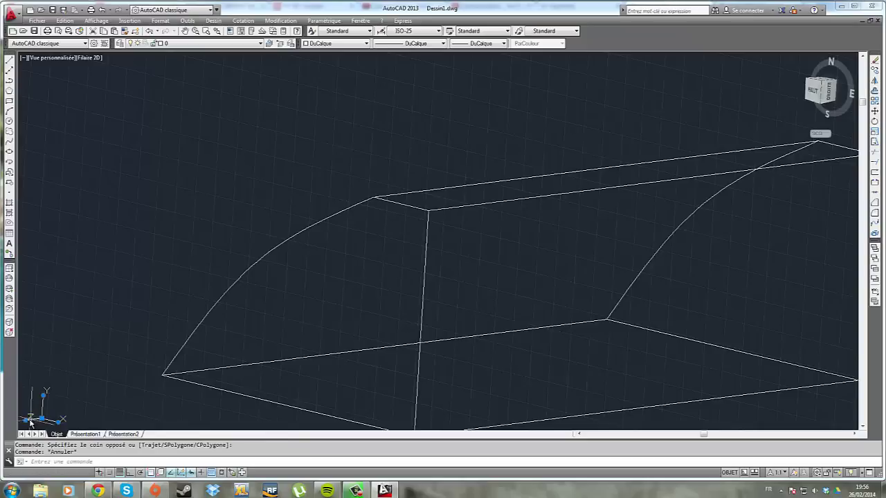
{"action": "left_click", "coordinate": [26, 420]}
{"action": "key", "text": "Escape"}
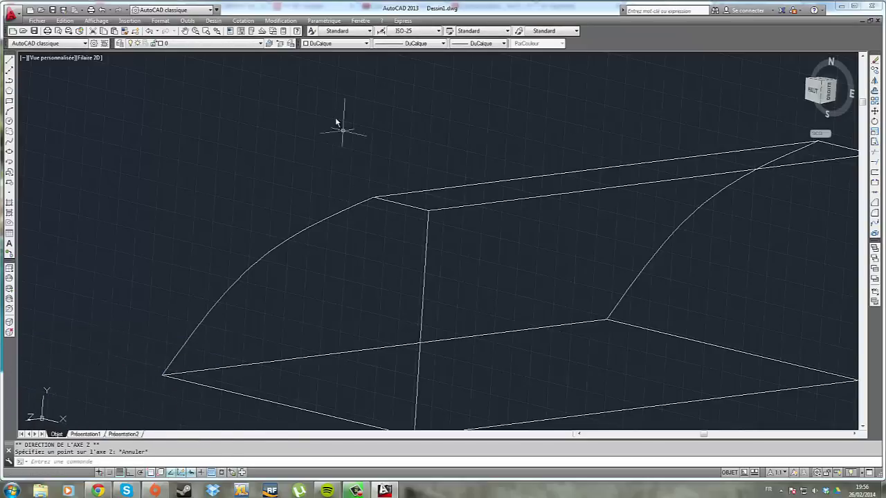
Add a linear dimension across the short top edge of the extruded solid
{"action": "left_click", "coordinate": [243, 21]}
{"action": "left_click", "coordinate": [255, 44]}
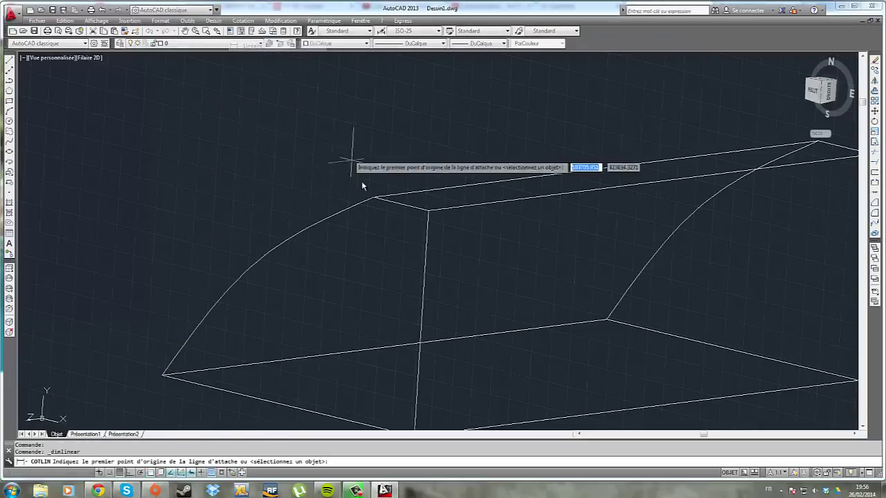
{"action": "left_click", "coordinate": [375, 198]}
{"action": "left_click", "coordinate": [428, 210]}
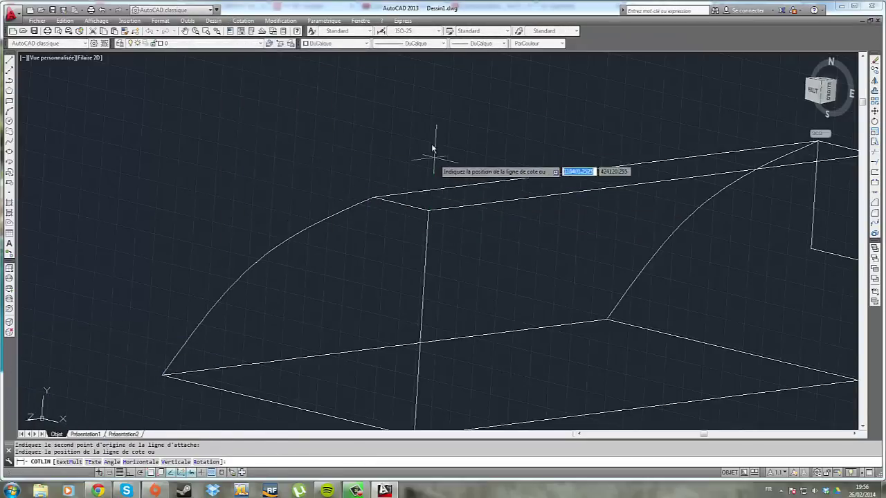
{"action": "scroll", "coordinate": [450, 149], "scroll_direction": "down", "scroll_amount": 5}
{"action": "left_click", "coordinate": [616, 122]}
{"action": "scroll", "coordinate": [562, 137], "scroll_direction": "up", "scroll_amount": 5}
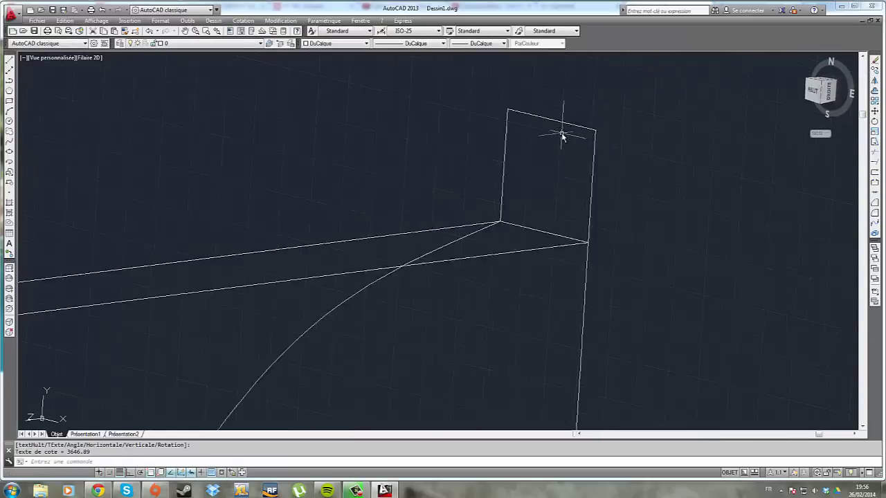
{"action": "scroll", "coordinate": [562, 136], "scroll_direction": "up", "scroll_amount": 2}
{"action": "scroll", "coordinate": [544, 127], "scroll_direction": "down", "scroll_amount": 2}
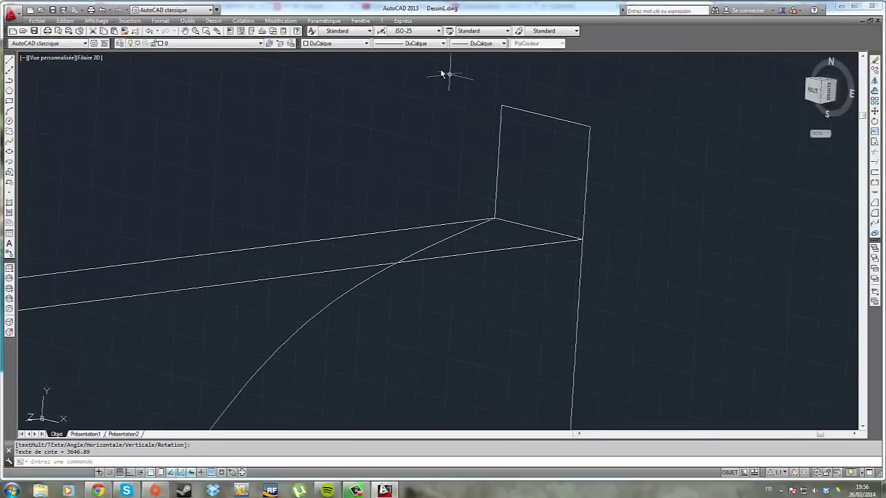
Set the overall scale of the ISO-25 dimension style to 1000
{"action": "left_click", "coordinate": [278, 20]}
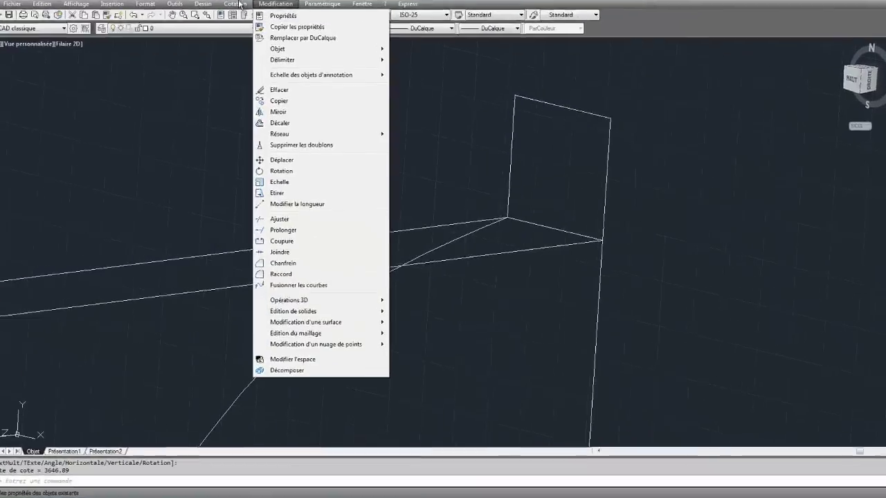
{"action": "mouse_move", "coordinate": [245, 21]}
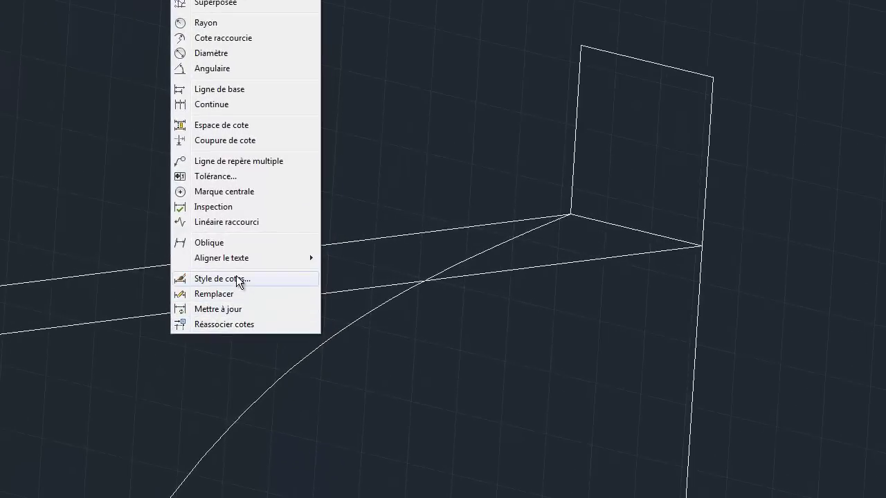
{"action": "left_click", "coordinate": [237, 279]}
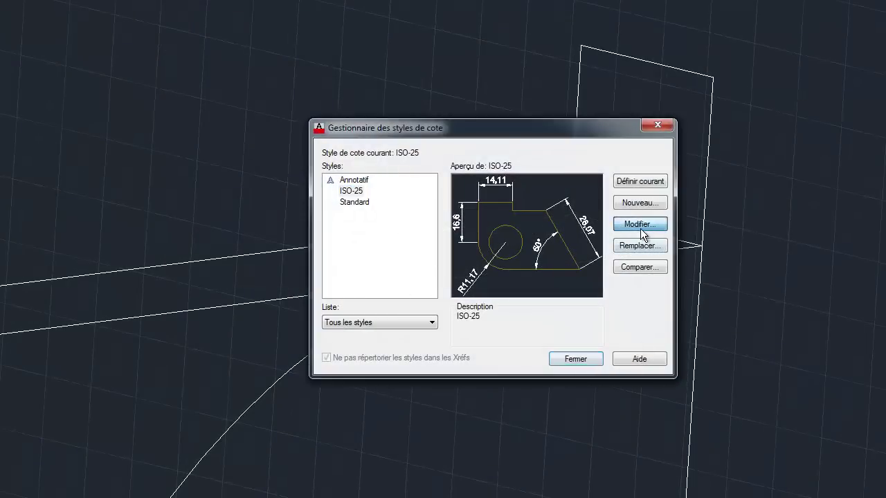
{"action": "left_click", "coordinate": [640, 226]}
{"action": "left_click", "coordinate": [457, 102]}
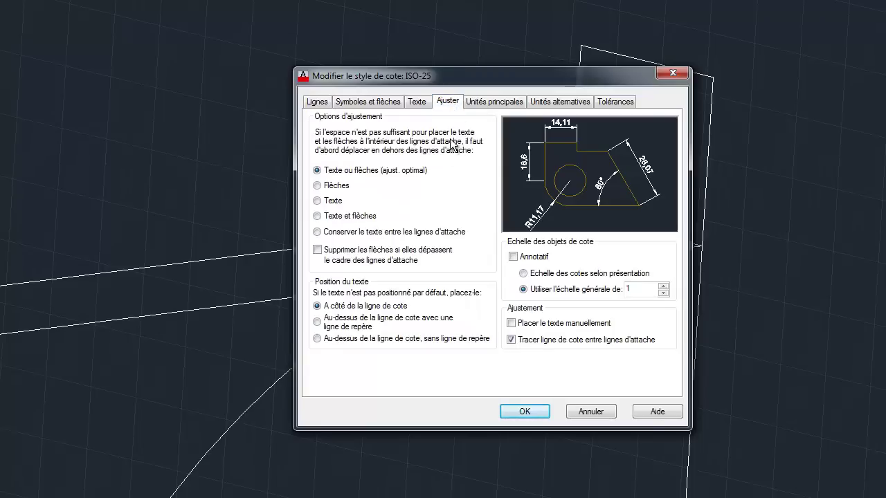
{"action": "type", "text": "1000"}
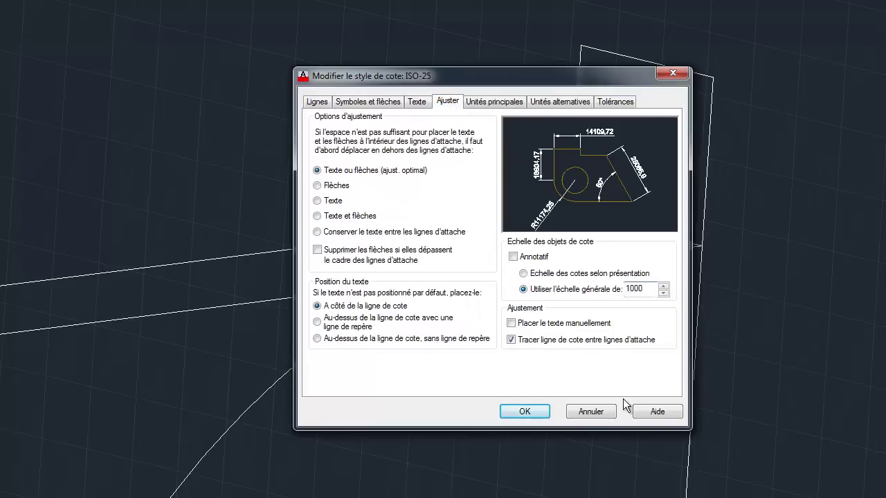
{"action": "left_click", "coordinate": [525, 412]}
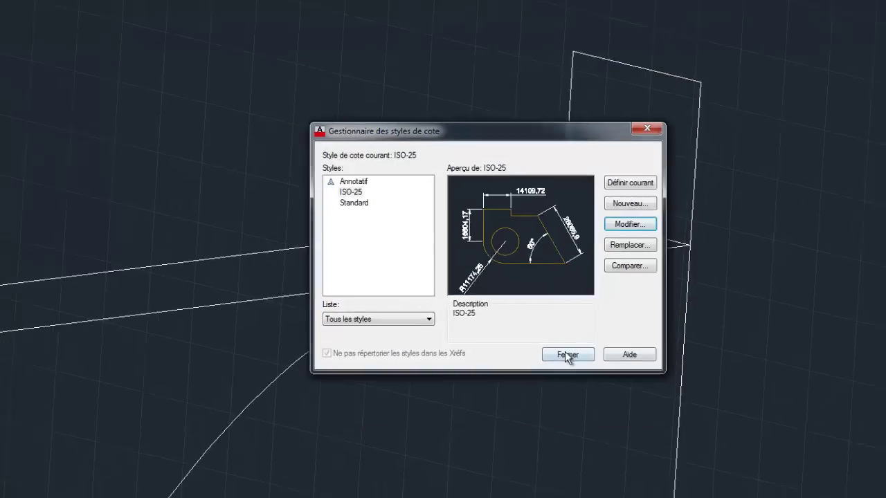
{"action": "left_click", "coordinate": [572, 357]}
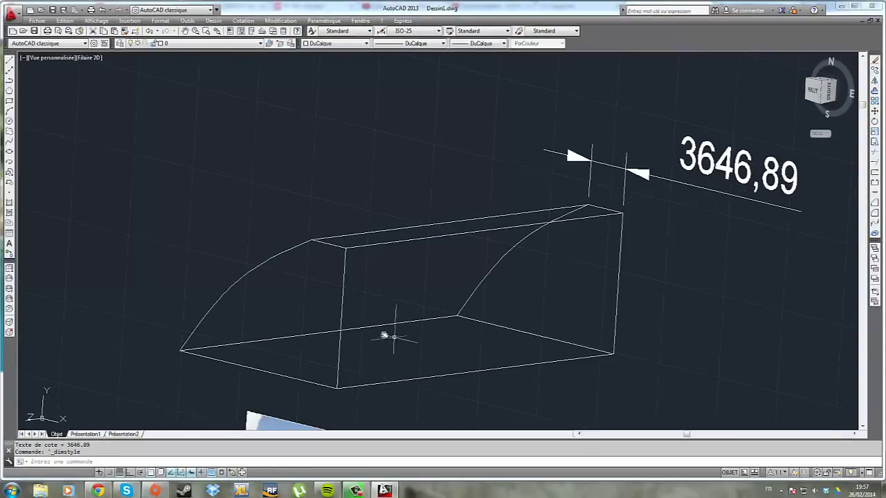
With Ortho on, draw a line 3646.89 long along the X axis from the curved roof's front base corner
{"action": "middle_click_drag", "start_coordinate": [328, 270], "coordinate": [321, 182]}
{"action": "scroll", "coordinate": [321, 183], "scroll_direction": "down", "scroll_amount": 5}
{"action": "scroll", "coordinate": [443, 270], "scroll_direction": "up", "scroll_amount": 2}
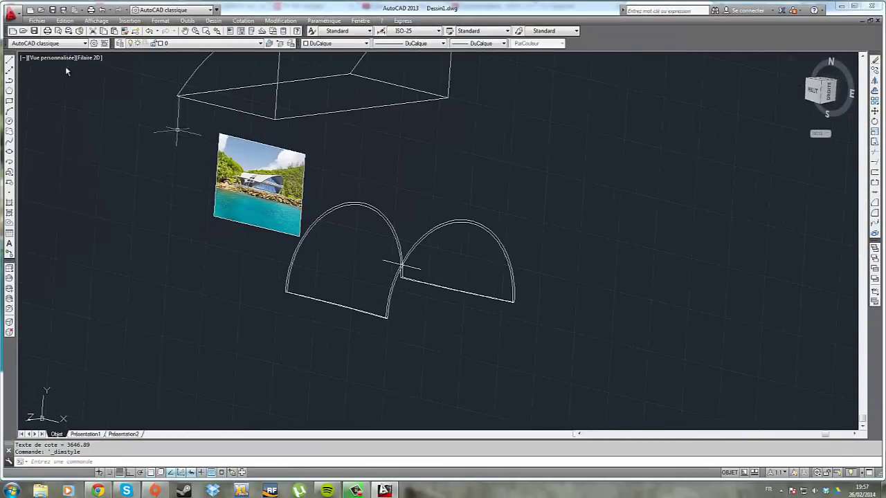
{"action": "left_click", "coordinate": [9, 61]}
{"action": "scroll", "coordinate": [367, 322], "scroll_direction": "up", "scroll_amount": 2}
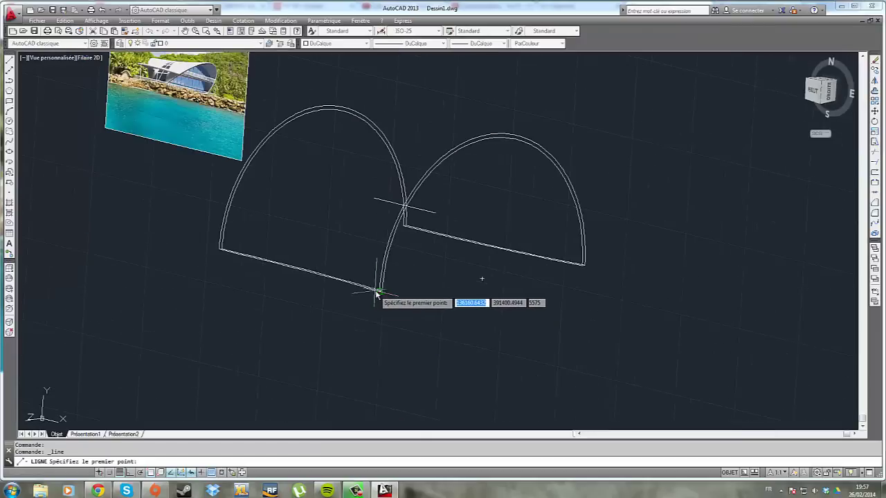
{"action": "left_click", "coordinate": [380, 292]}
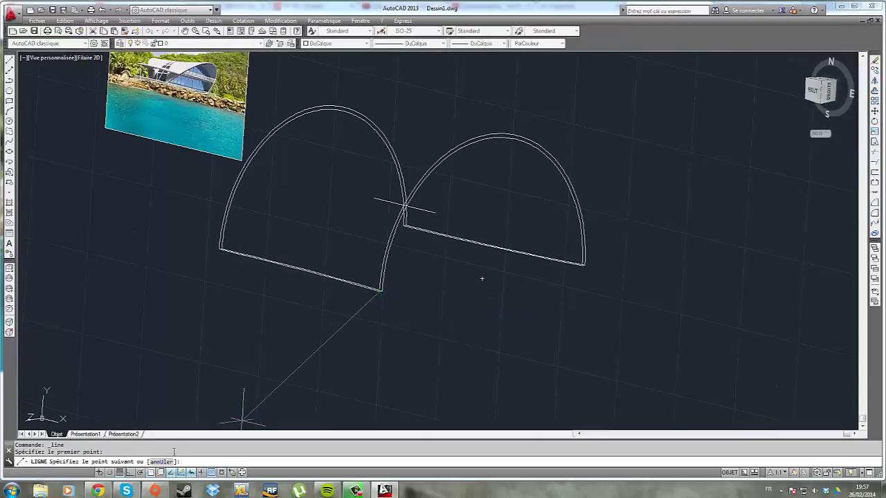
{"action": "left_click", "coordinate": [131, 473]}
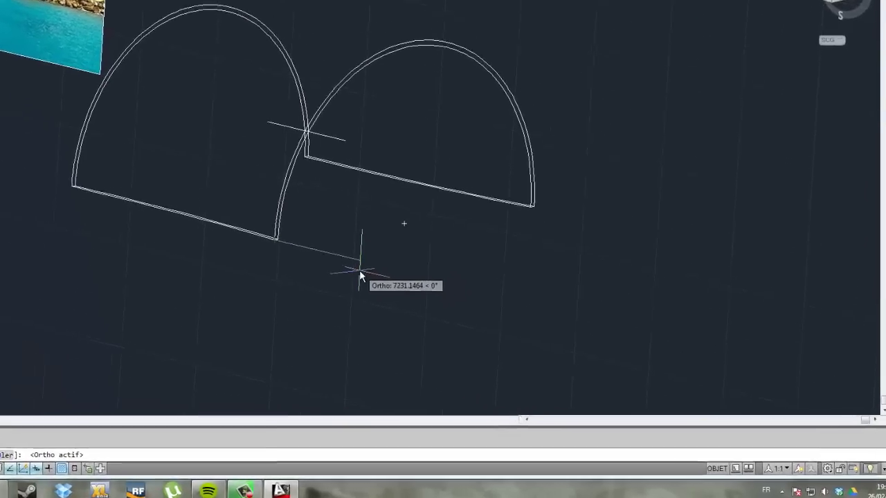
{"action": "type", "text": "364"}
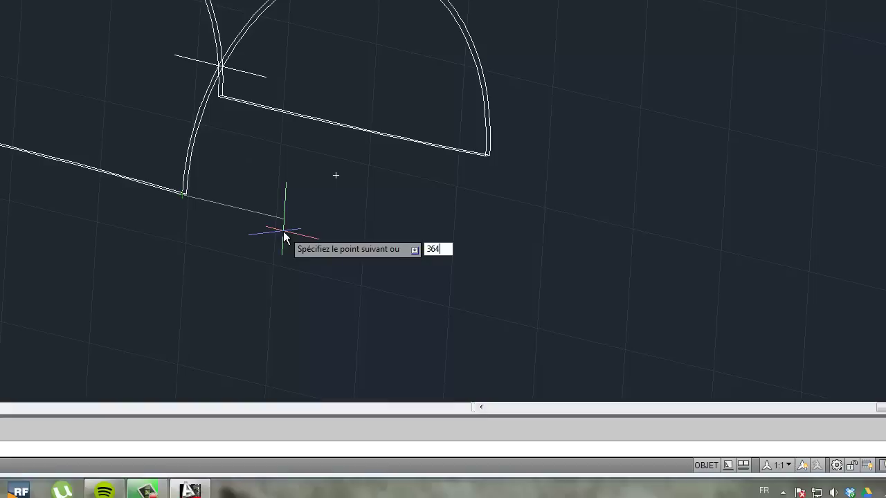
{"action": "type", "text": "6.89"}
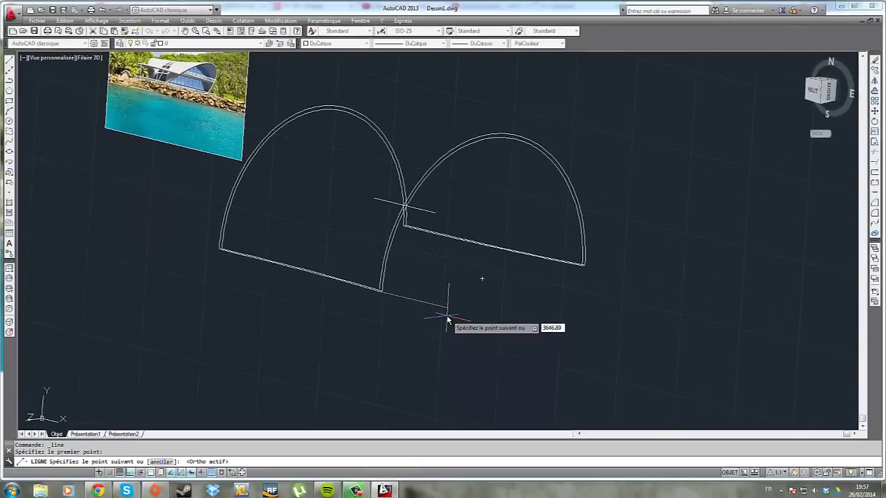
{"action": "key", "text": "Return"}
{"action": "key", "text": "Escape"}
{"action": "scroll", "coordinate": [341, 328], "scroll_direction": "up", "scroll_amount": 3}
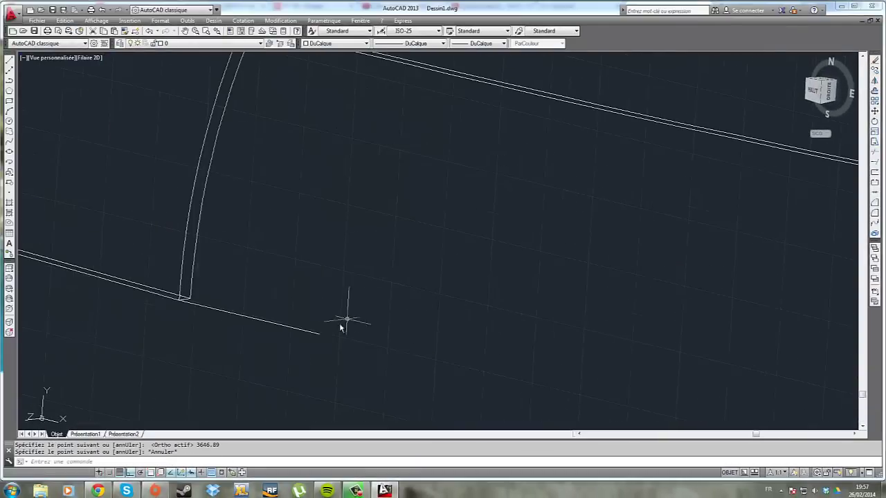
{"action": "scroll", "coordinate": [256, 332], "scroll_direction": "down", "scroll_amount": 1}
{"action": "scroll", "coordinate": [265, 315], "scroll_direction": "down", "scroll_amount": 1}
{"action": "scroll", "coordinate": [264, 310], "scroll_direction": "up", "scroll_amount": 1}
{"action": "left_click", "coordinate": [252, 322]}
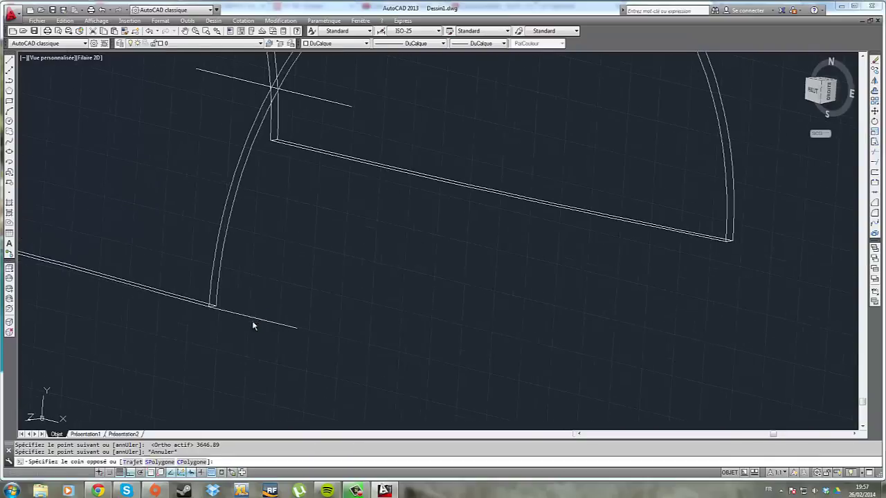
{"action": "left_click", "coordinate": [225, 308]}
{"action": "key", "text": "Escape"}
Move the extruded solid from its lower front corner to the free end of the offset line at the roof's base
{"action": "scroll", "coordinate": [197, 309], "scroll_direction": "down", "scroll_amount": 5}
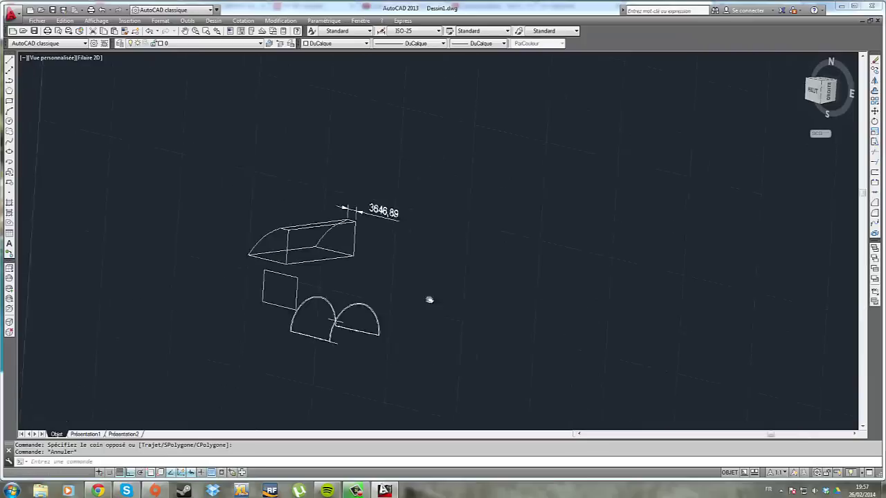
{"action": "left_click", "coordinate": [374, 298]}
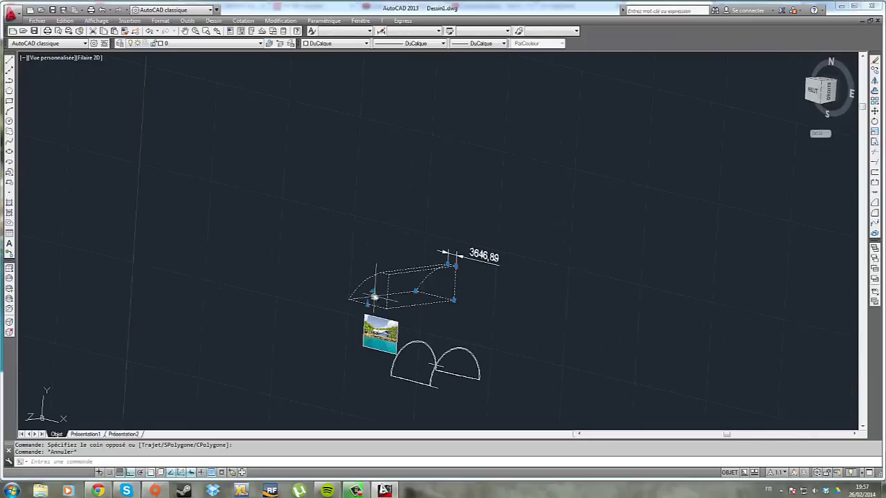
{"action": "left_click", "coordinate": [876, 111]}
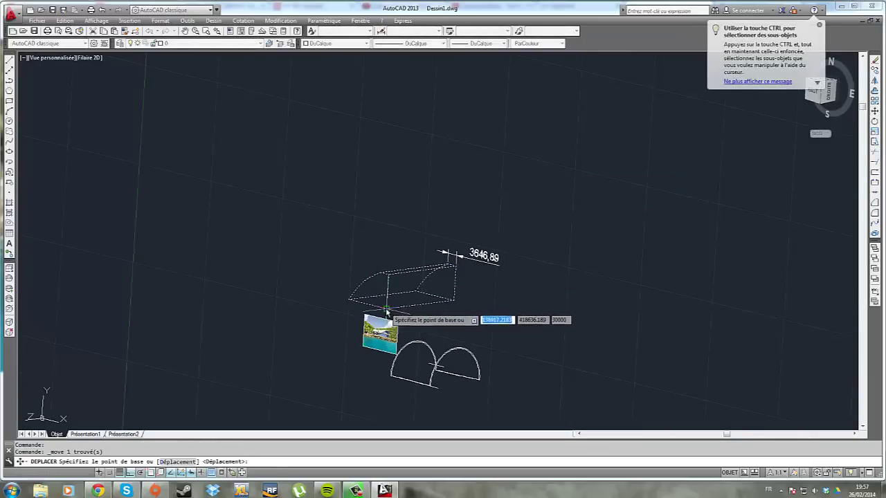
{"action": "left_click", "coordinate": [429, 325]}
{"action": "scroll", "coordinate": [443, 416], "scroll_direction": "up", "scroll_amount": 3}
{"action": "left_click", "coordinate": [441, 365]}
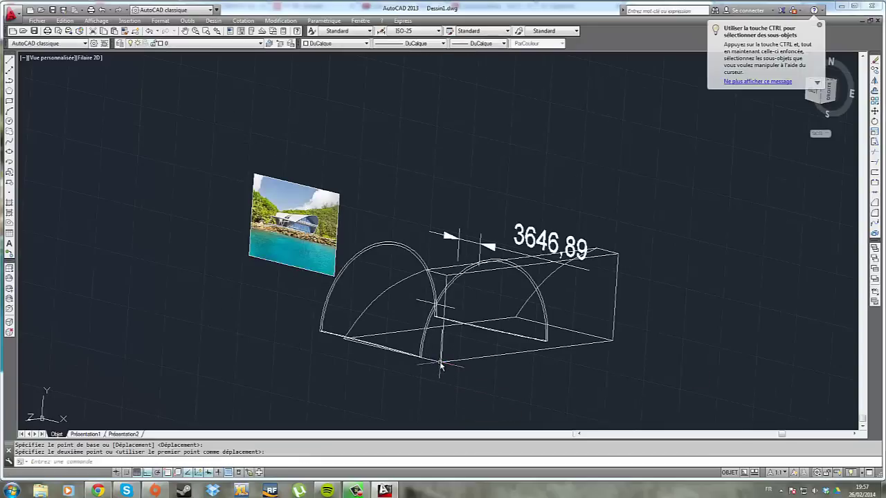
{"action": "key", "text": "Escape"}
Delete the linear dimension above the extruded solid
{"action": "scroll", "coordinate": [471, 324], "scroll_direction": "up", "scroll_amount": 2}
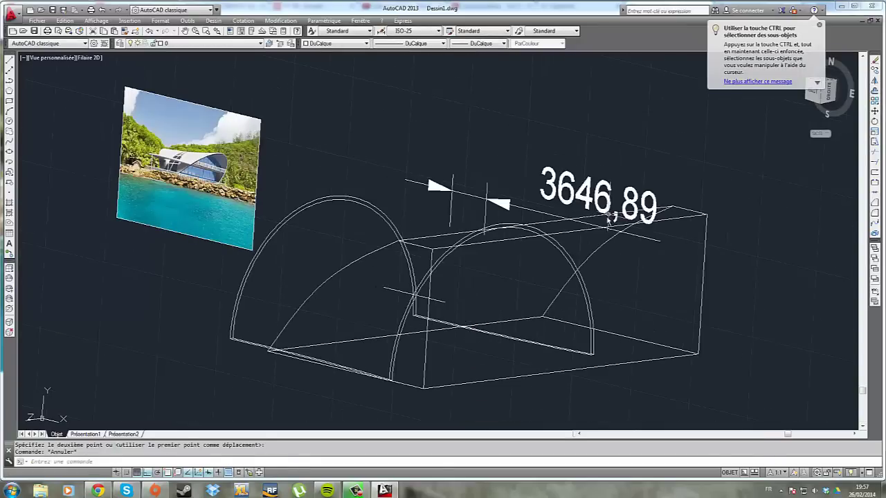
{"action": "left_click", "coordinate": [609, 220]}
{"action": "key", "text": "Delete"}
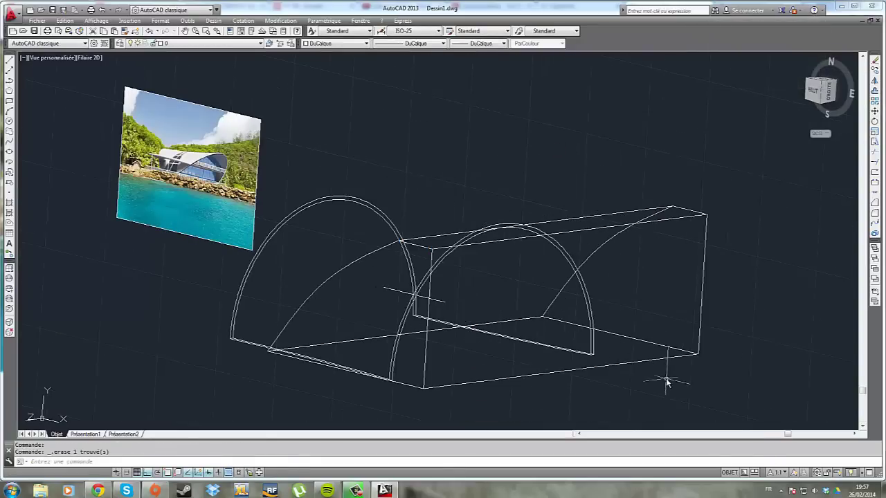
Move the extruded solid slightly forward along its length so it projects past the curved roof's front edge
{"action": "left_click_drag", "start_coordinate": [666, 383], "coordinate": [643, 358]}
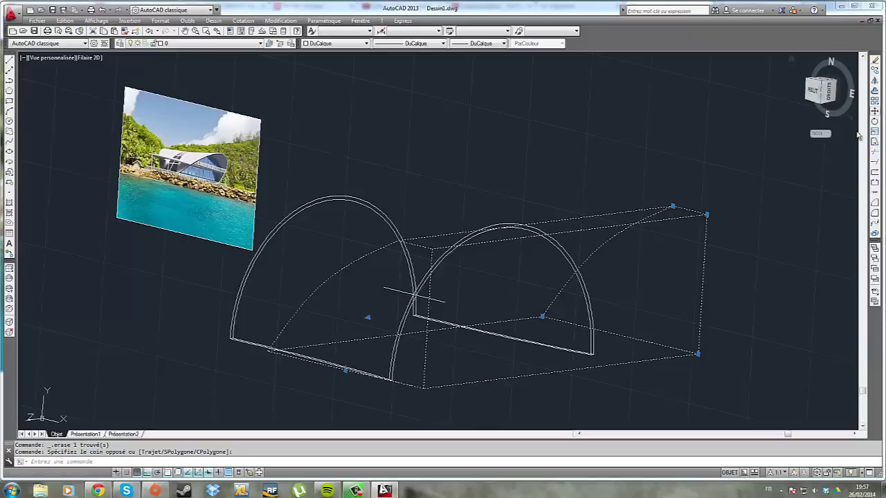
{"action": "left_click", "coordinate": [875, 111]}
{"action": "left_click", "coordinate": [781, 253]}
{"action": "left_click", "coordinate": [746, 258]}
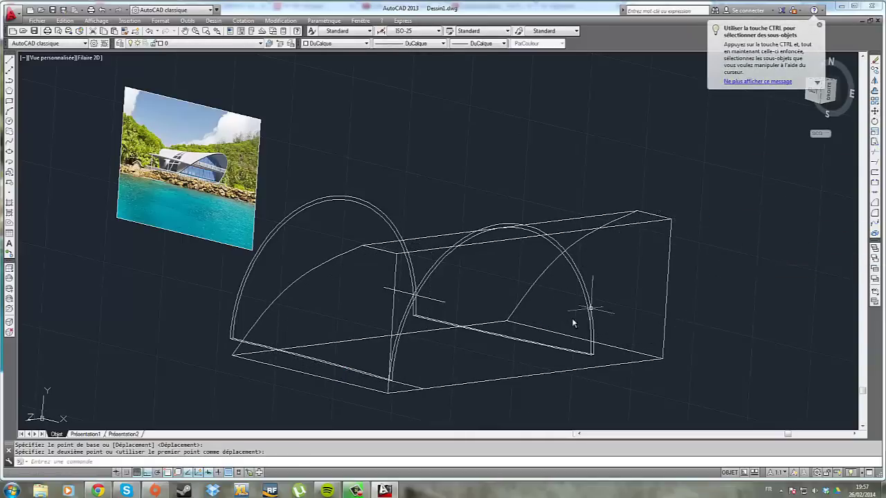
{"action": "scroll", "coordinate": [476, 339], "scroll_direction": "down", "scroll_amount": 2}
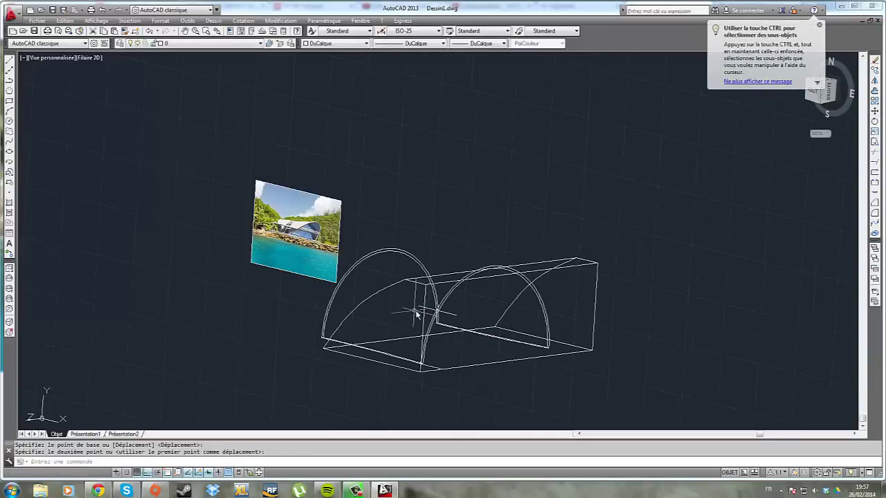
Subtract the extruded curved solid from the arched roof solid
{"action": "left_click", "coordinate": [86, 21]}
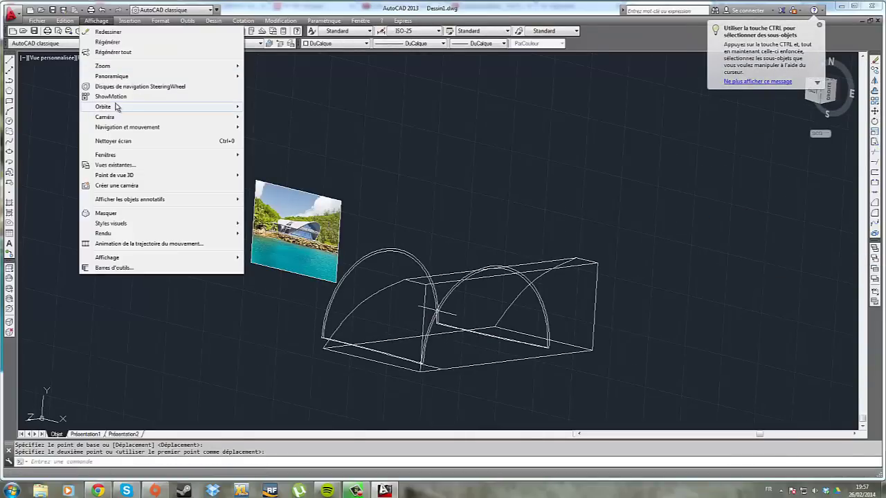
{"action": "mouse_move", "coordinate": [231, 112]}
{"action": "mouse_move", "coordinate": [138, 83]}
{"action": "left_click", "coordinate": [80, 59]}
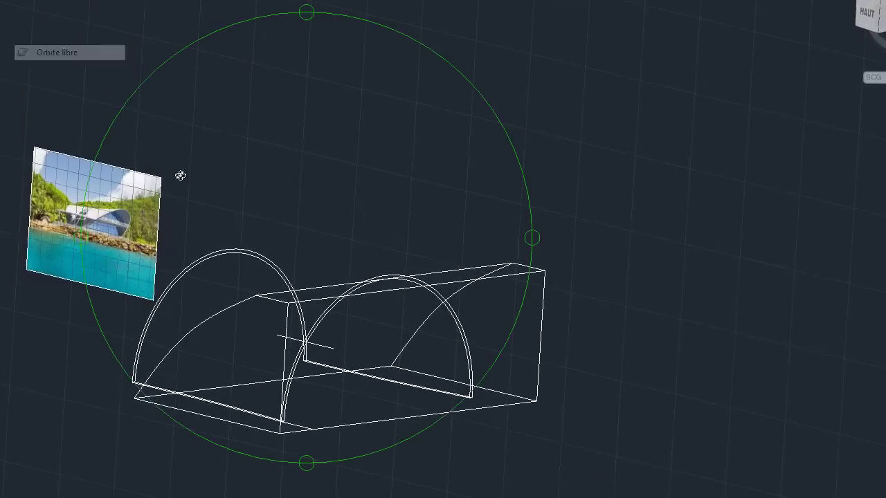
{"action": "left_click_drag", "start_coordinate": [182, 174], "coordinate": [363, 323]}
{"action": "key", "text": "Escape"}
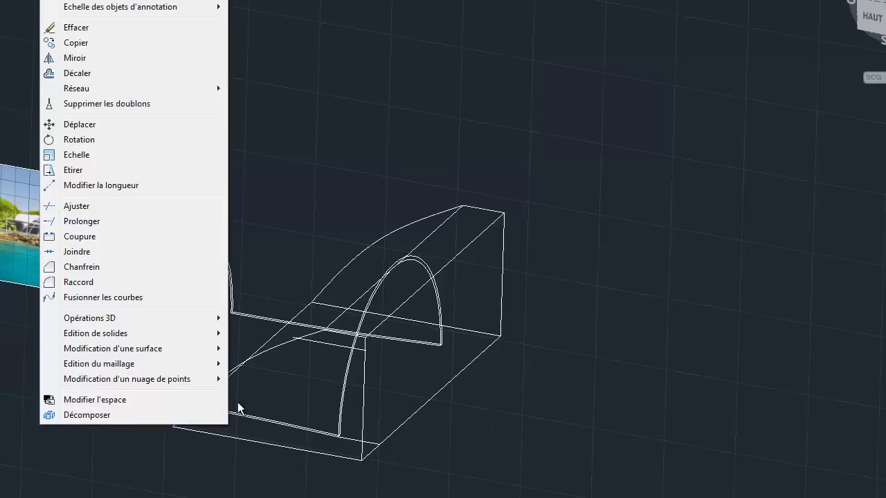
{"action": "mouse_move", "coordinate": [134, 335]}
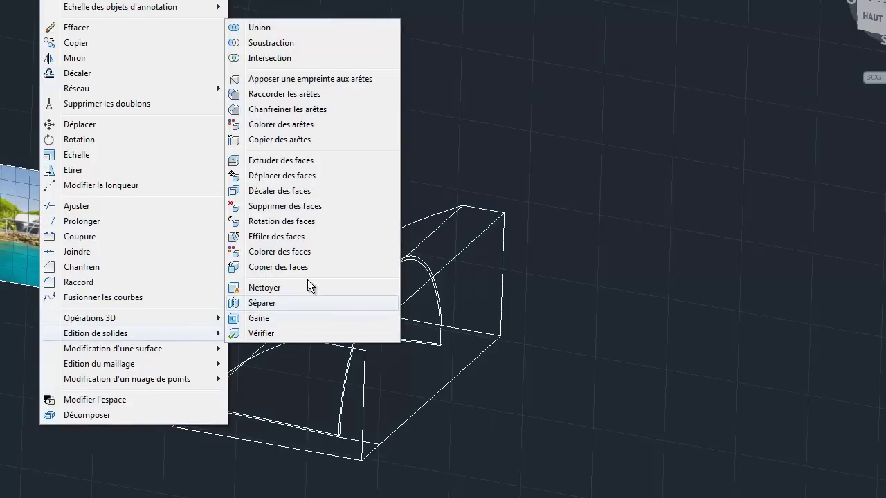
{"action": "left_click", "coordinate": [274, 43]}
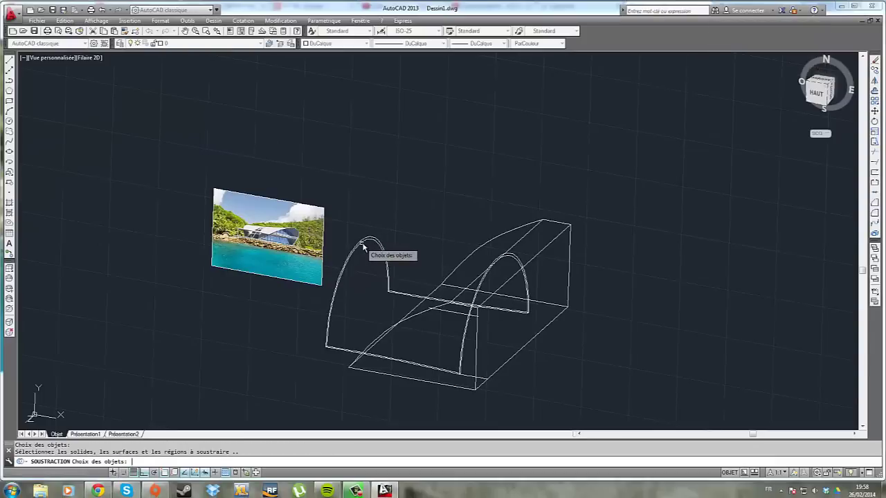
{"action": "left_click", "coordinate": [557, 225]}
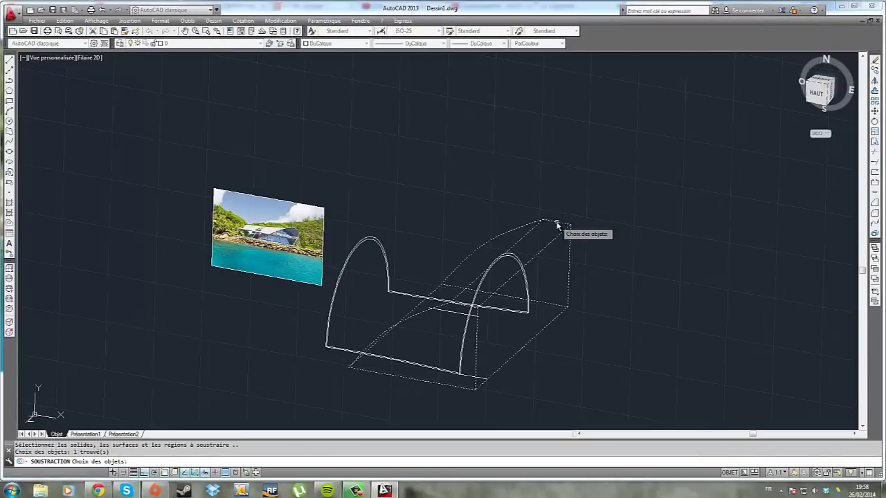
{"action": "key", "text": "Return"}
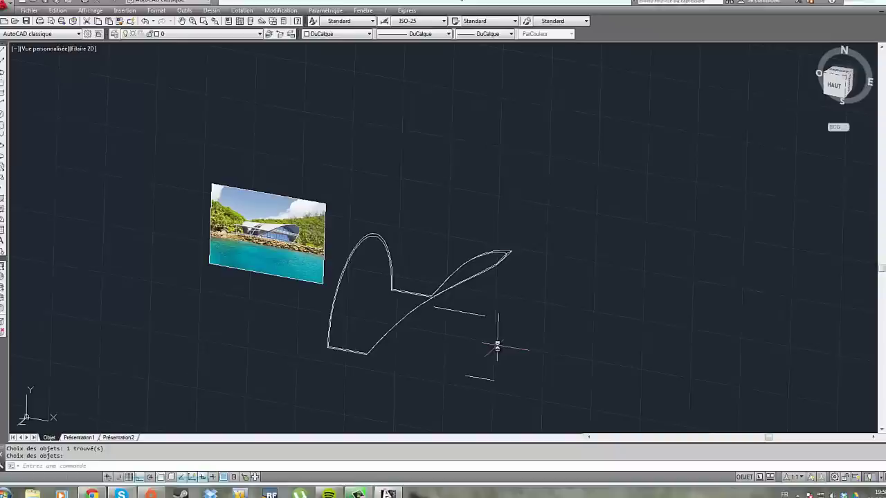
Turn the cut roof to a front three-quarter view and apply the Conceptual visual style
{"action": "mouse_move", "coordinate": [490, 342]}
{"action": "middle_mouse_down", "text": "shift"}
{"action": "mouse_move", "coordinate": [467, 350]}
{"action": "mouse_move", "coordinate": [444, 335]}
{"action": "middle_mouse_up", "text": "shift"}
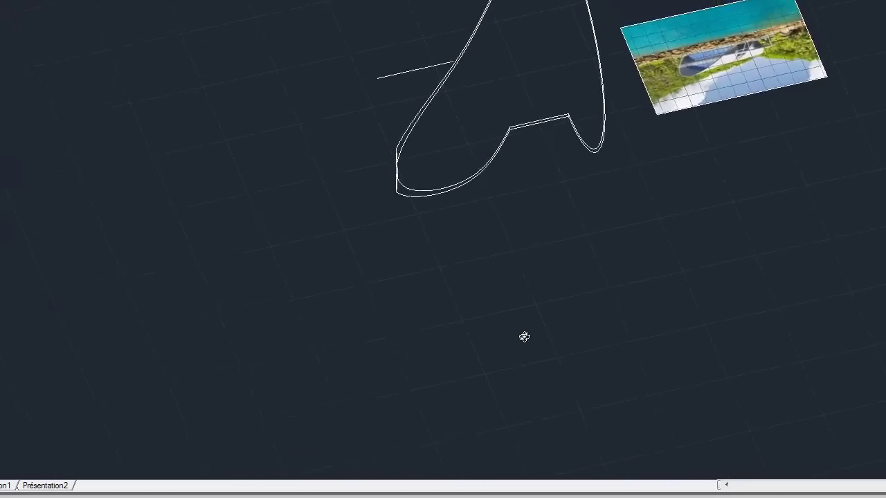
{"action": "middle_click_drag", "start_coordinate": [525, 337], "coordinate": [665, 249], "text": "shift"}
{"action": "left_click", "coordinate": [20, 1]}
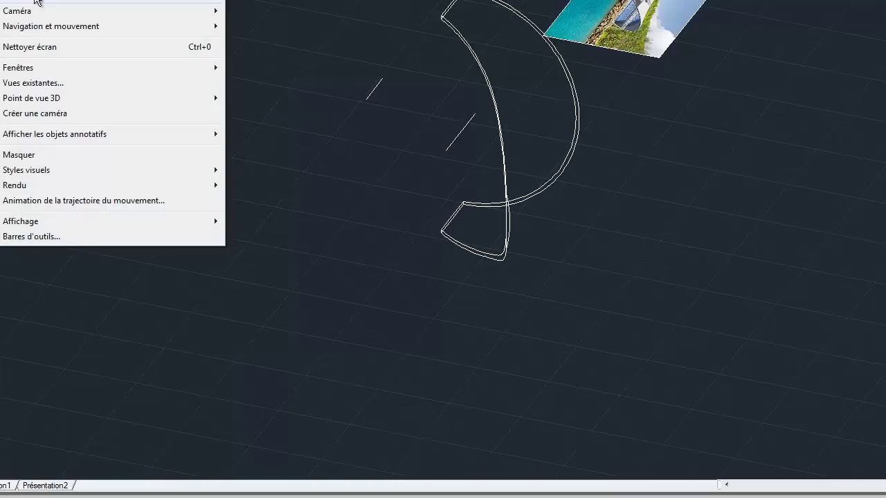
{"action": "mouse_move", "coordinate": [42, 1]}
{"action": "left_click", "coordinate": [274, 11]}
{"action": "left_click_drag", "start_coordinate": [371, 82], "coordinate": [508, 253]}
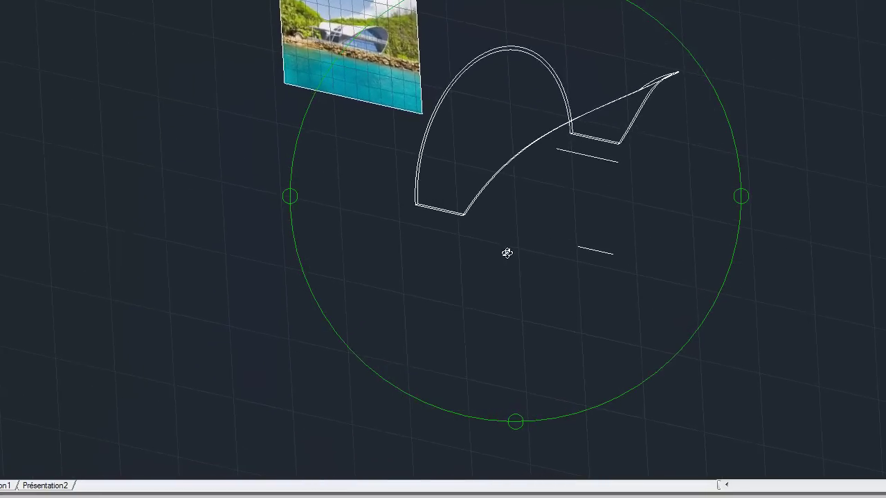
{"action": "key", "text": "Escape"}
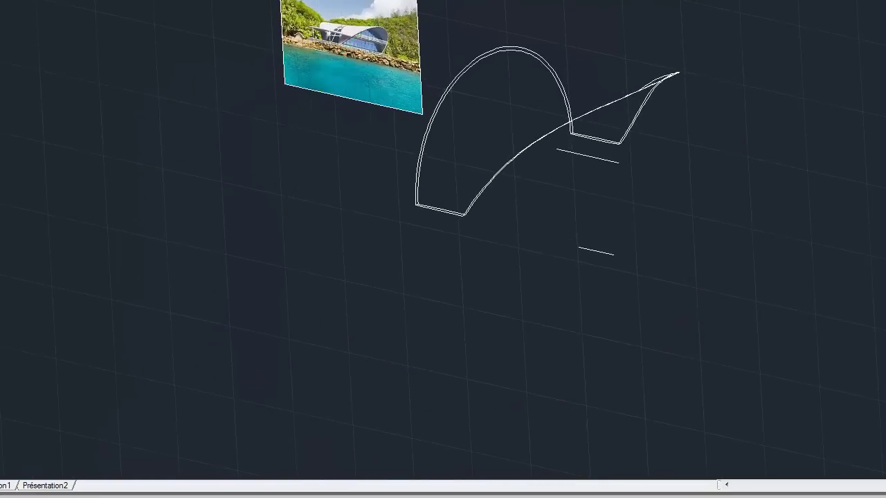
{"action": "left_click", "coordinate": [3, 1]}
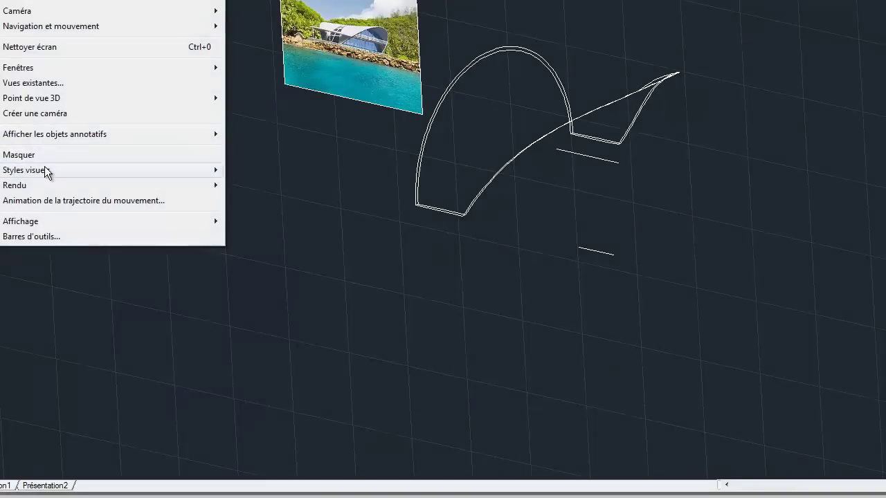
{"action": "mouse_move", "coordinate": [45, 168]}
{"action": "left_click", "coordinate": [282, 239]}
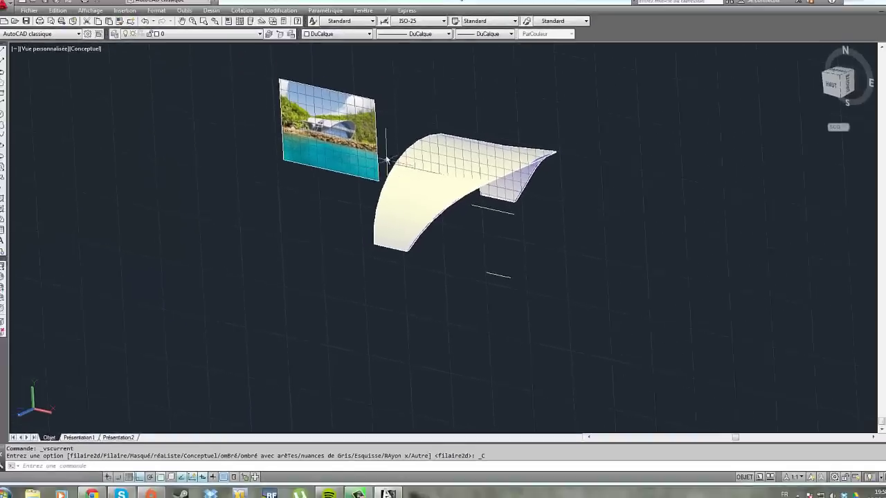
Examine the shaded roof's cut edge and underside from several angles against the reference image
{"action": "left_click", "coordinate": [90, 21]}
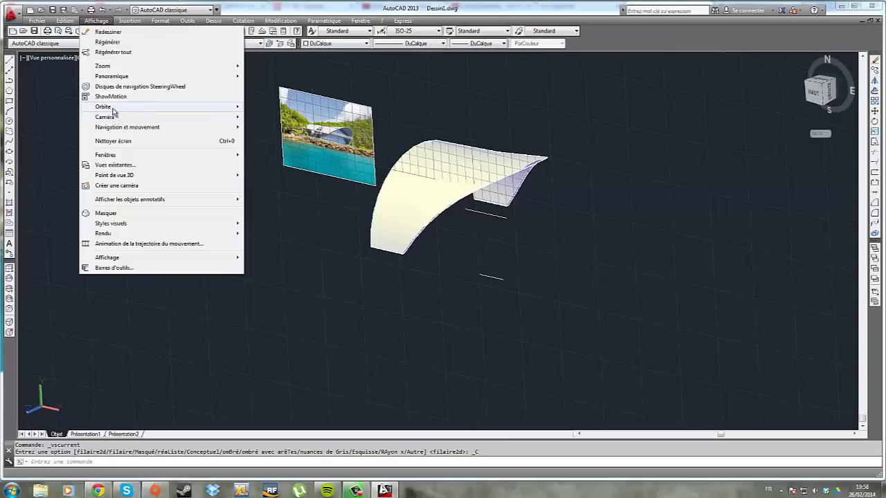
{"action": "mouse_move", "coordinate": [96, 109]}
{"action": "left_click", "coordinate": [261, 116]}
{"action": "left_click_drag", "start_coordinate": [445, 208], "coordinate": [481, 164]}
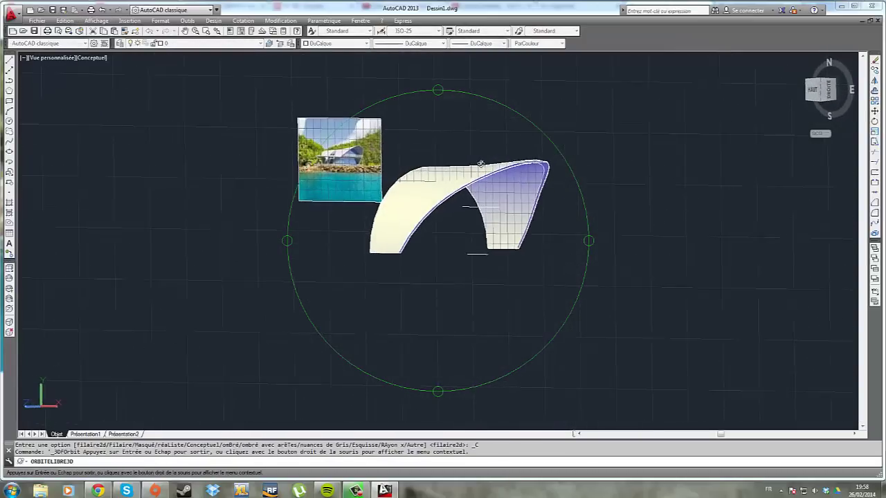
{"action": "scroll", "coordinate": [480, 166], "scroll_direction": "up", "scroll_amount": 7}
{"action": "left_click_drag", "start_coordinate": [534, 222], "coordinate": [345, 273]}
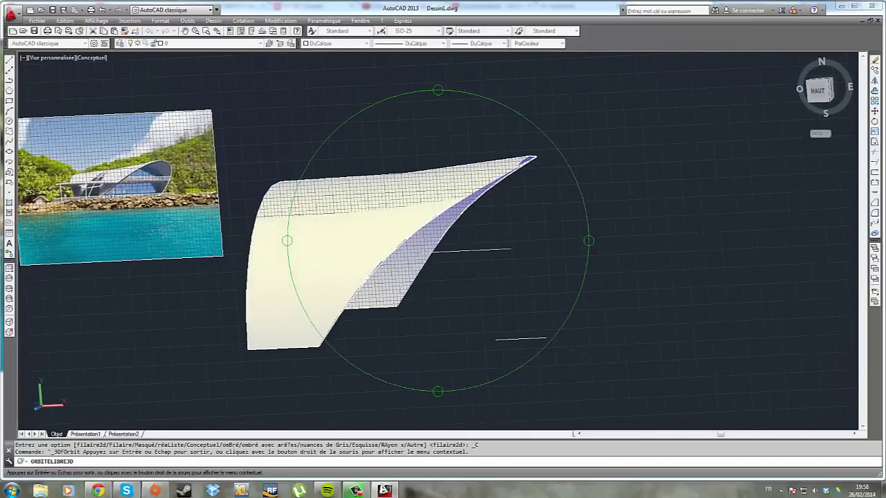
{"action": "left_click_drag", "start_coordinate": [299, 229], "coordinate": [570, 235]}
{"action": "mouse_move", "coordinate": [464, 261]}
{"action": "left_mouse_down"}
{"action": "mouse_move", "coordinate": [500, 222]}
{"action": "mouse_move", "coordinate": [475, 225]}
{"action": "mouse_move", "coordinate": [477, 233]}
{"action": "left_mouse_up"}
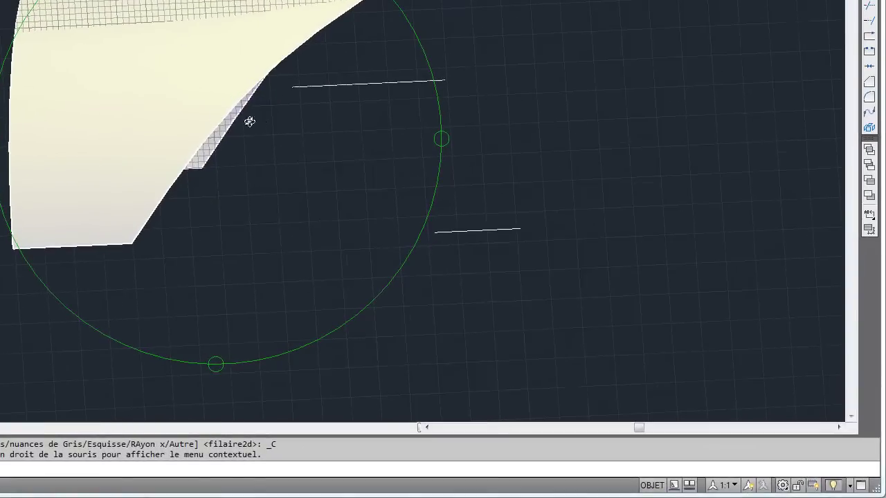
{"action": "key", "text": "Escape"}
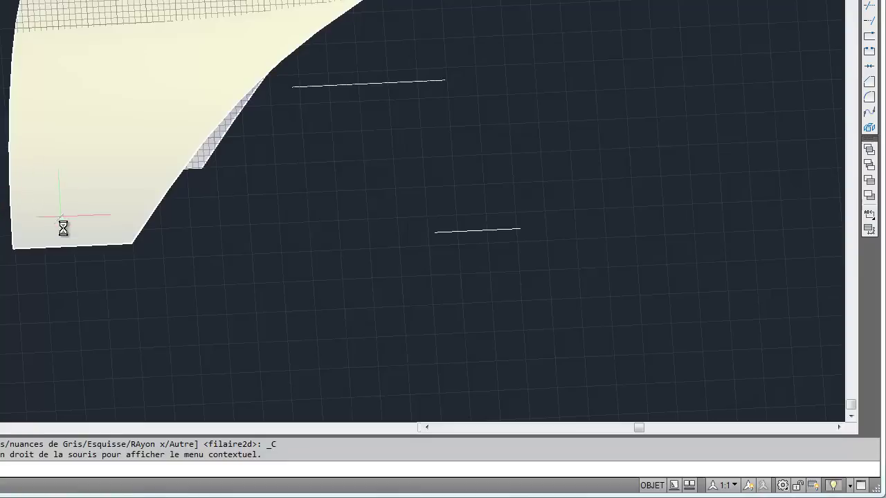
Delete the two leftover construction lines beside the roof
{"action": "left_click", "coordinate": [521, 310]}
{"action": "left_click", "coordinate": [351, 83]}
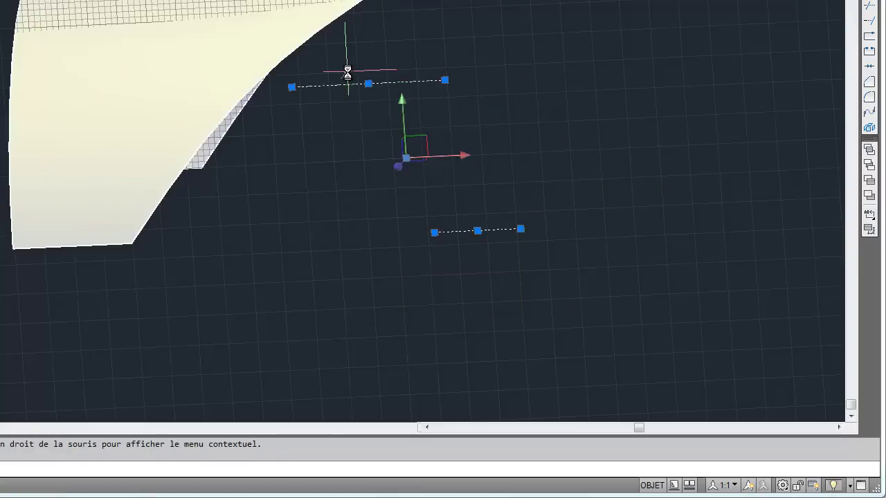
{"action": "key", "text": "Delete"}
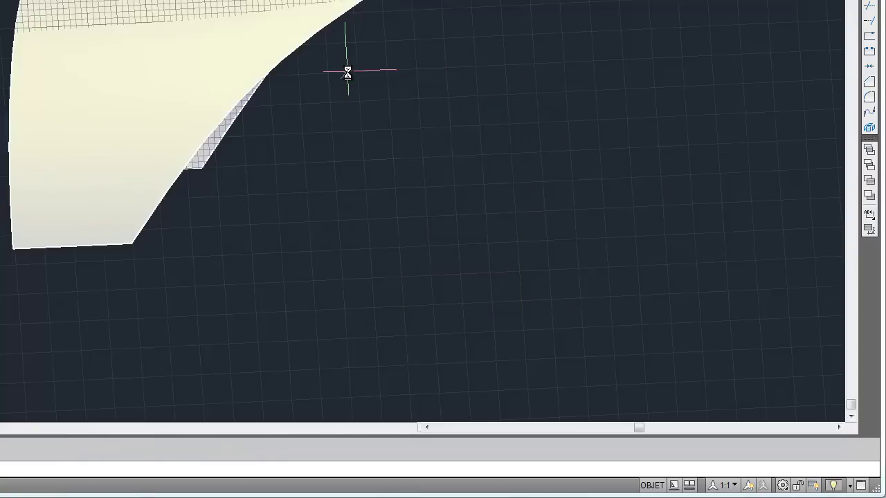